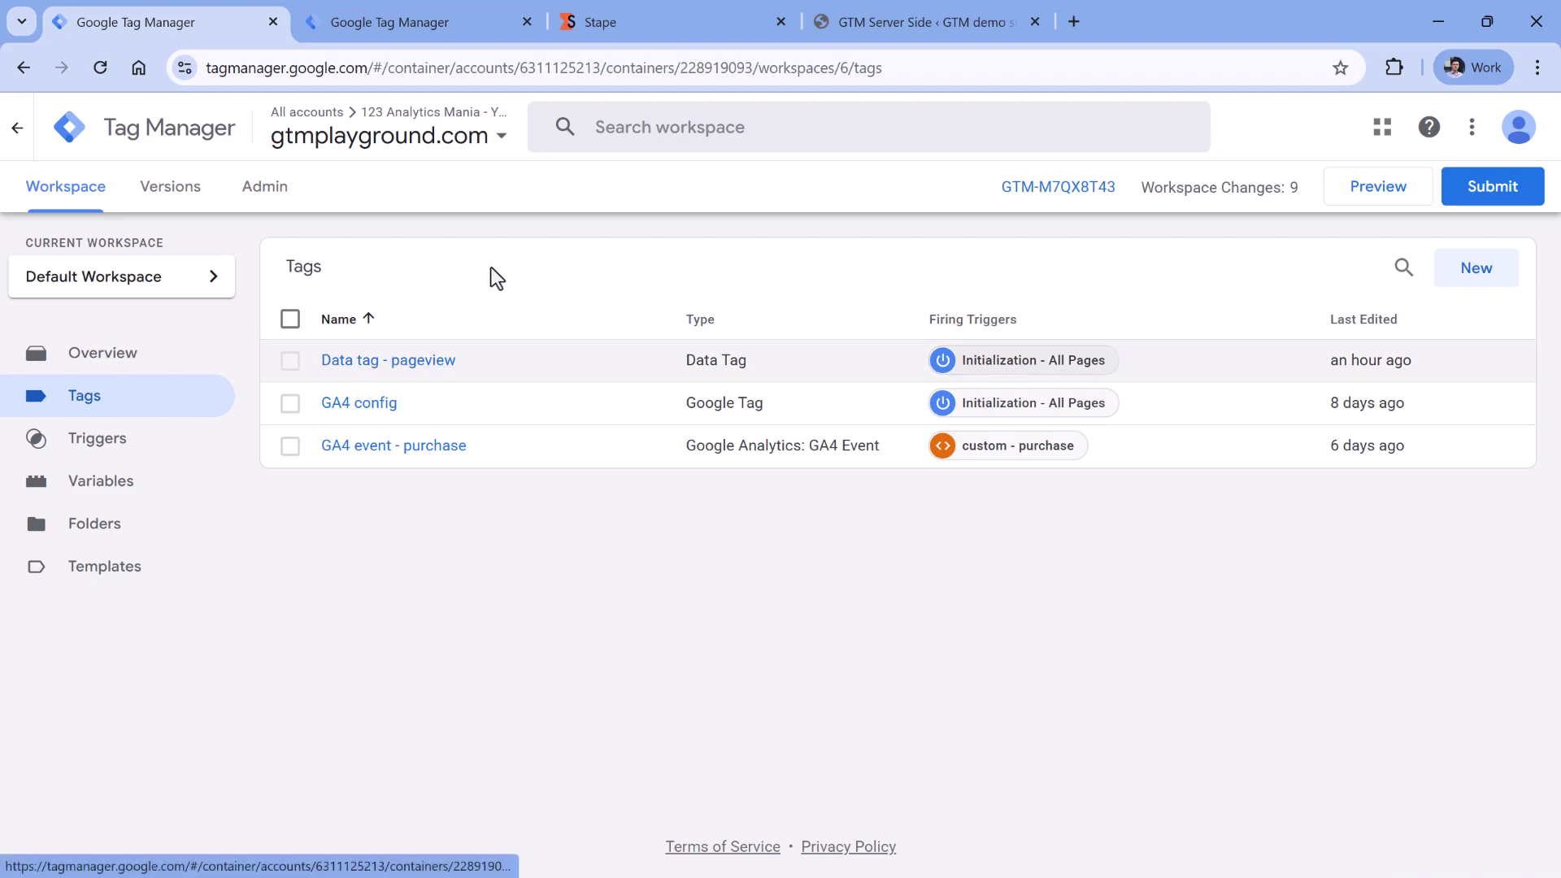
# Review the Data tag - pageview tag's settings and close it without changes.
pyautogui.click(391, 368)
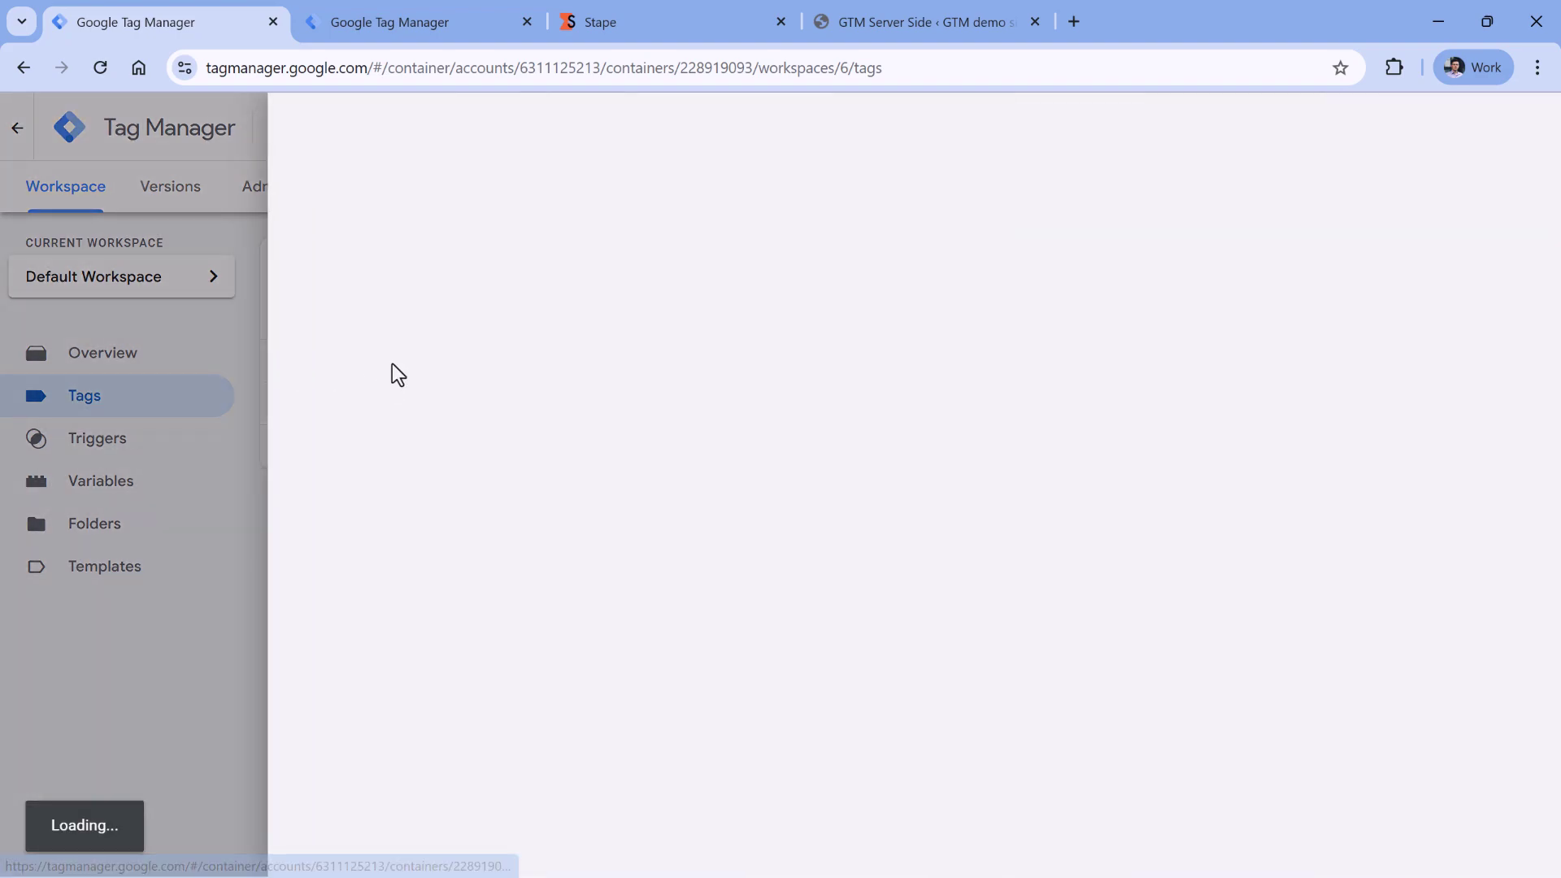
pyautogui.scroll(-3, 671, 550)
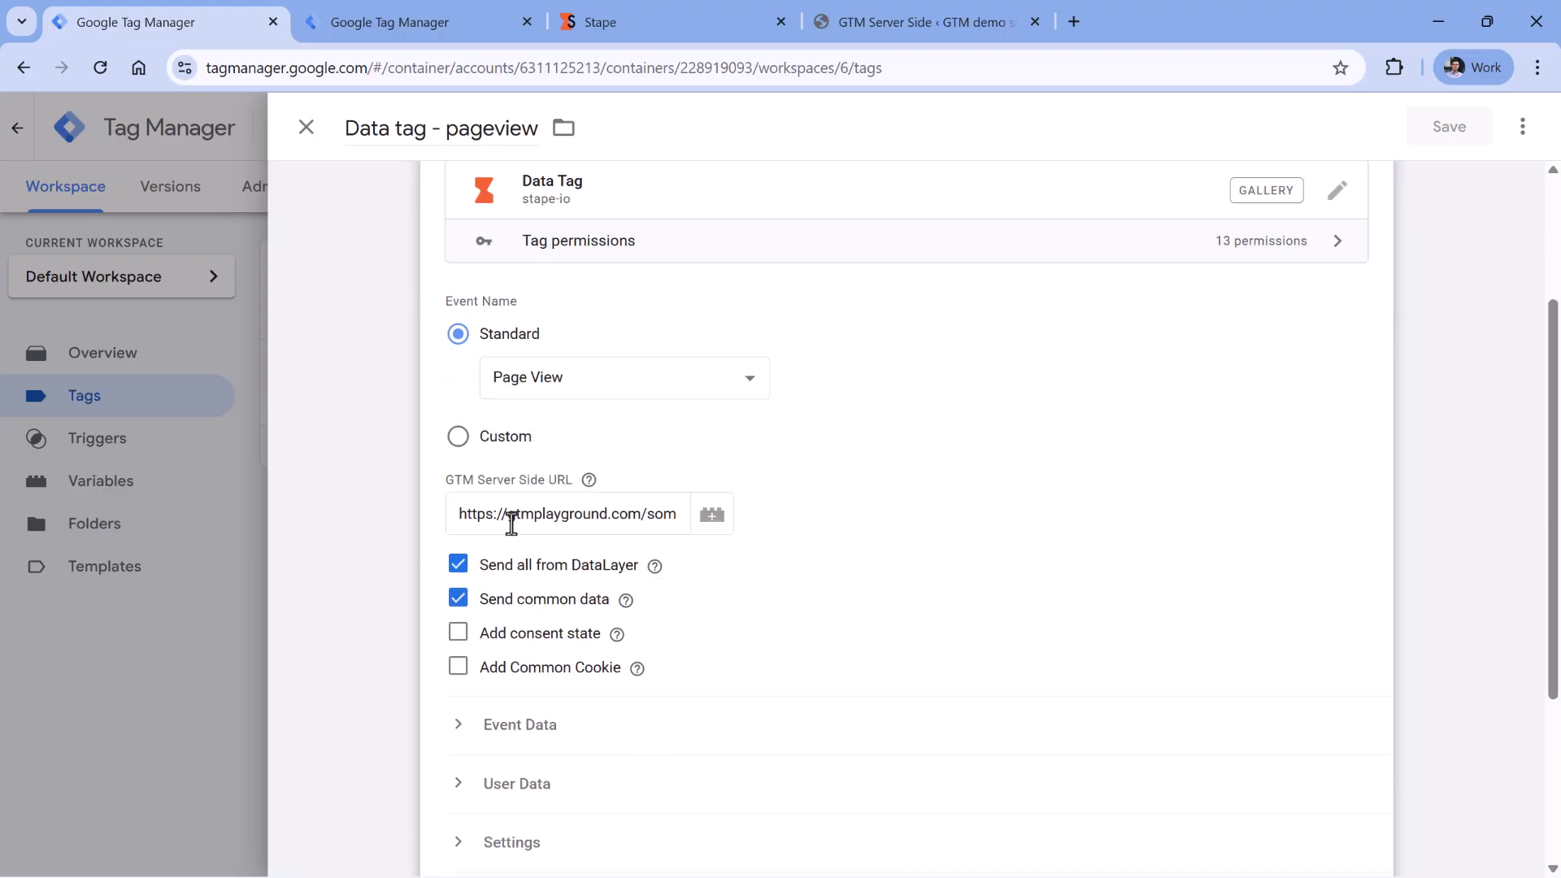
pyautogui.moveTo(494, 514); pyautogui.dragTo(657, 520)
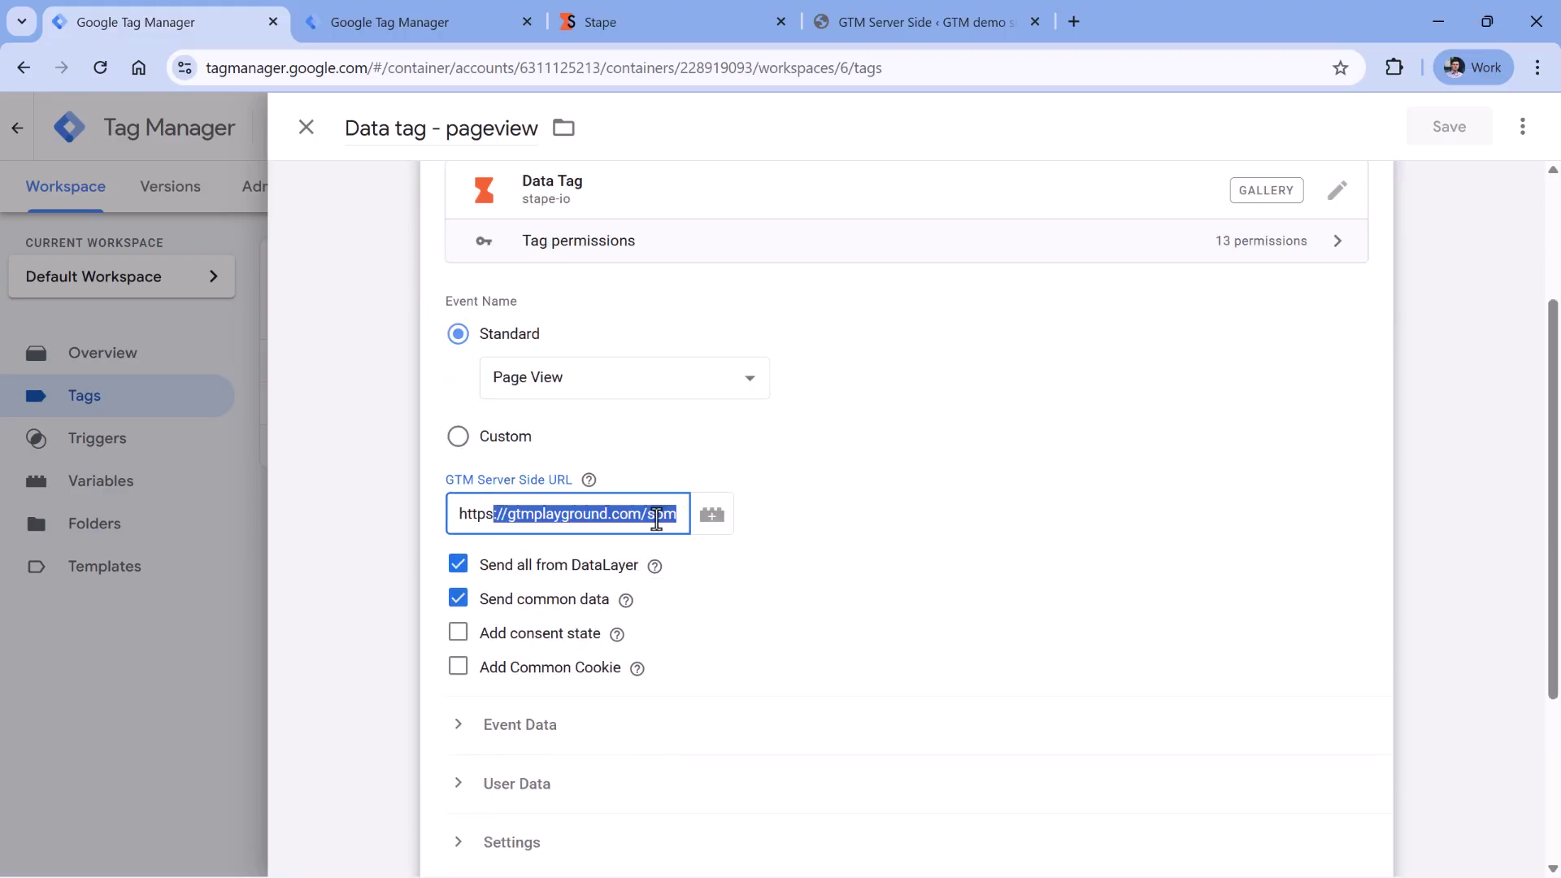
pyautogui.click(307, 130)
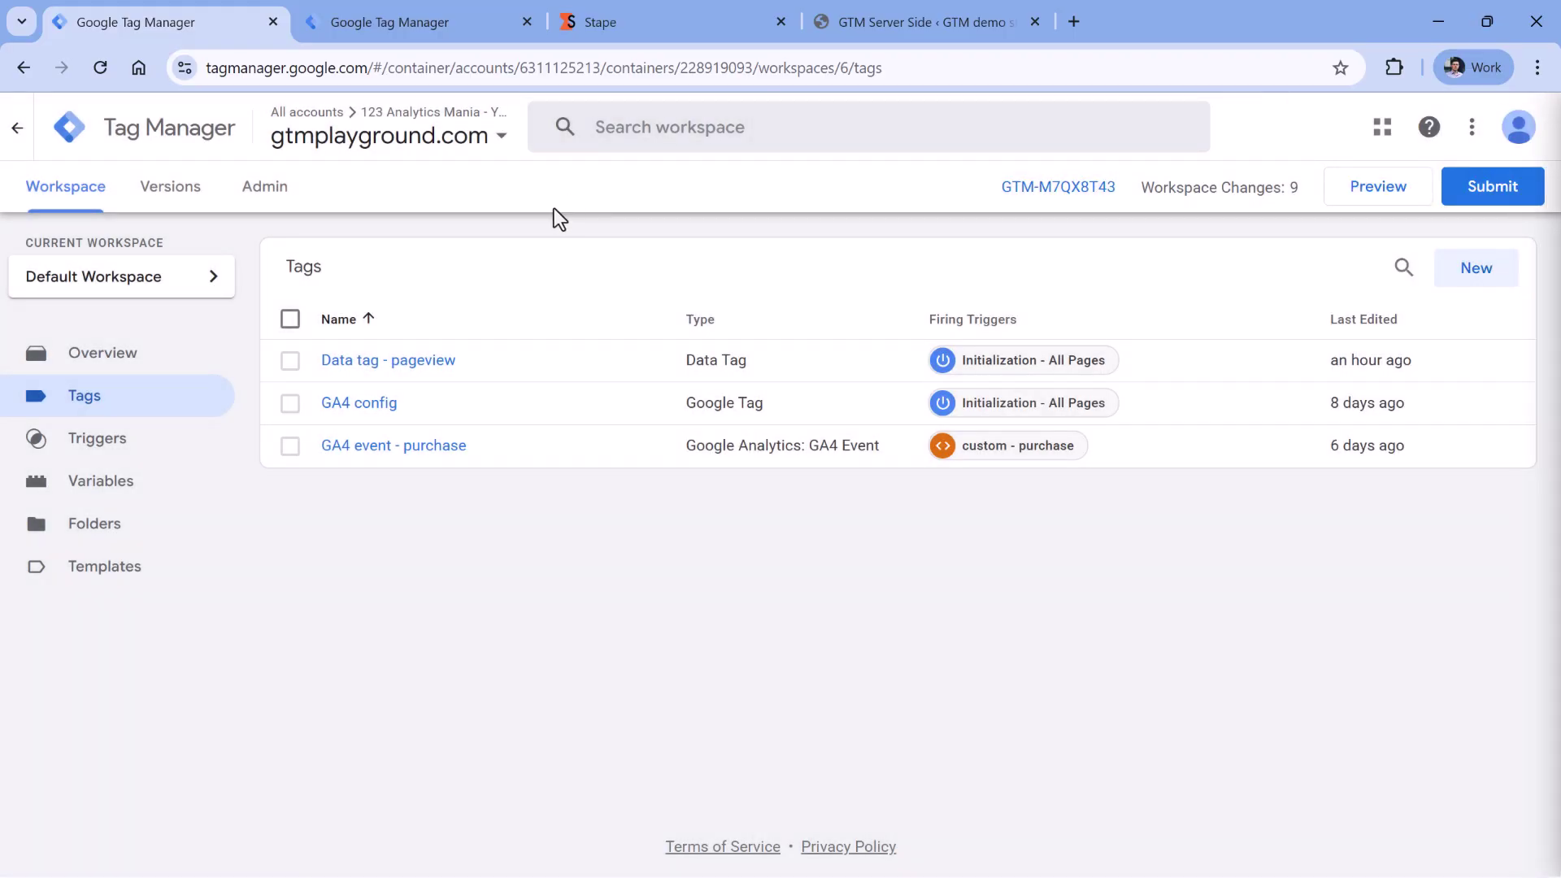
# Inspect the GA4 config tag's server_container_url value, highlighting its gtmplayground.com/som part.
pyautogui.click(351, 408)
pyautogui.click(533, 541)
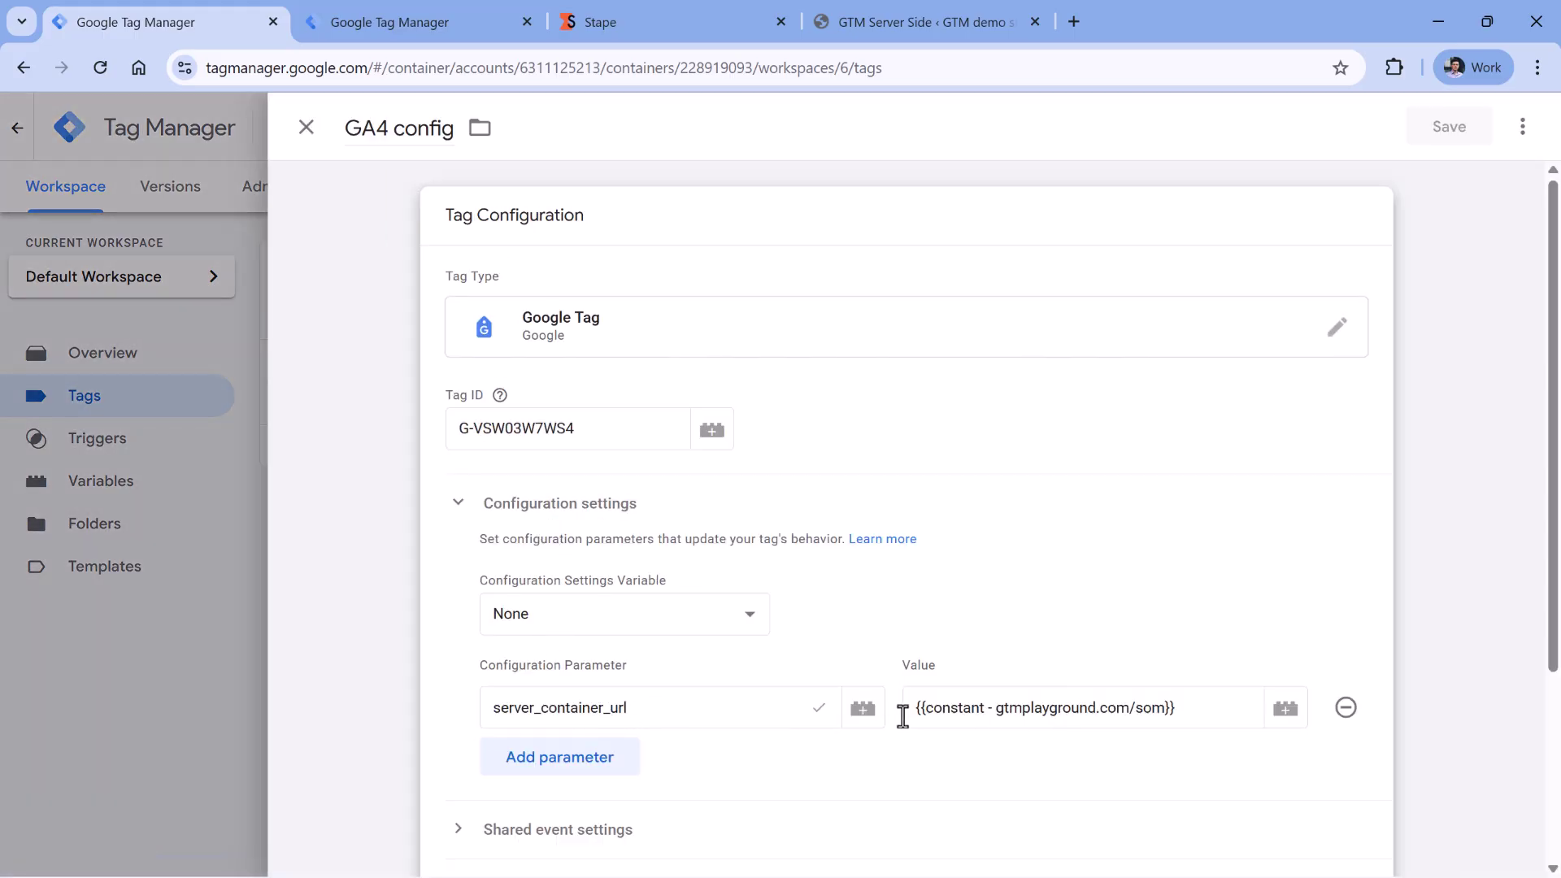
pyautogui.moveTo(906, 709); pyautogui.dragTo(1188, 715)
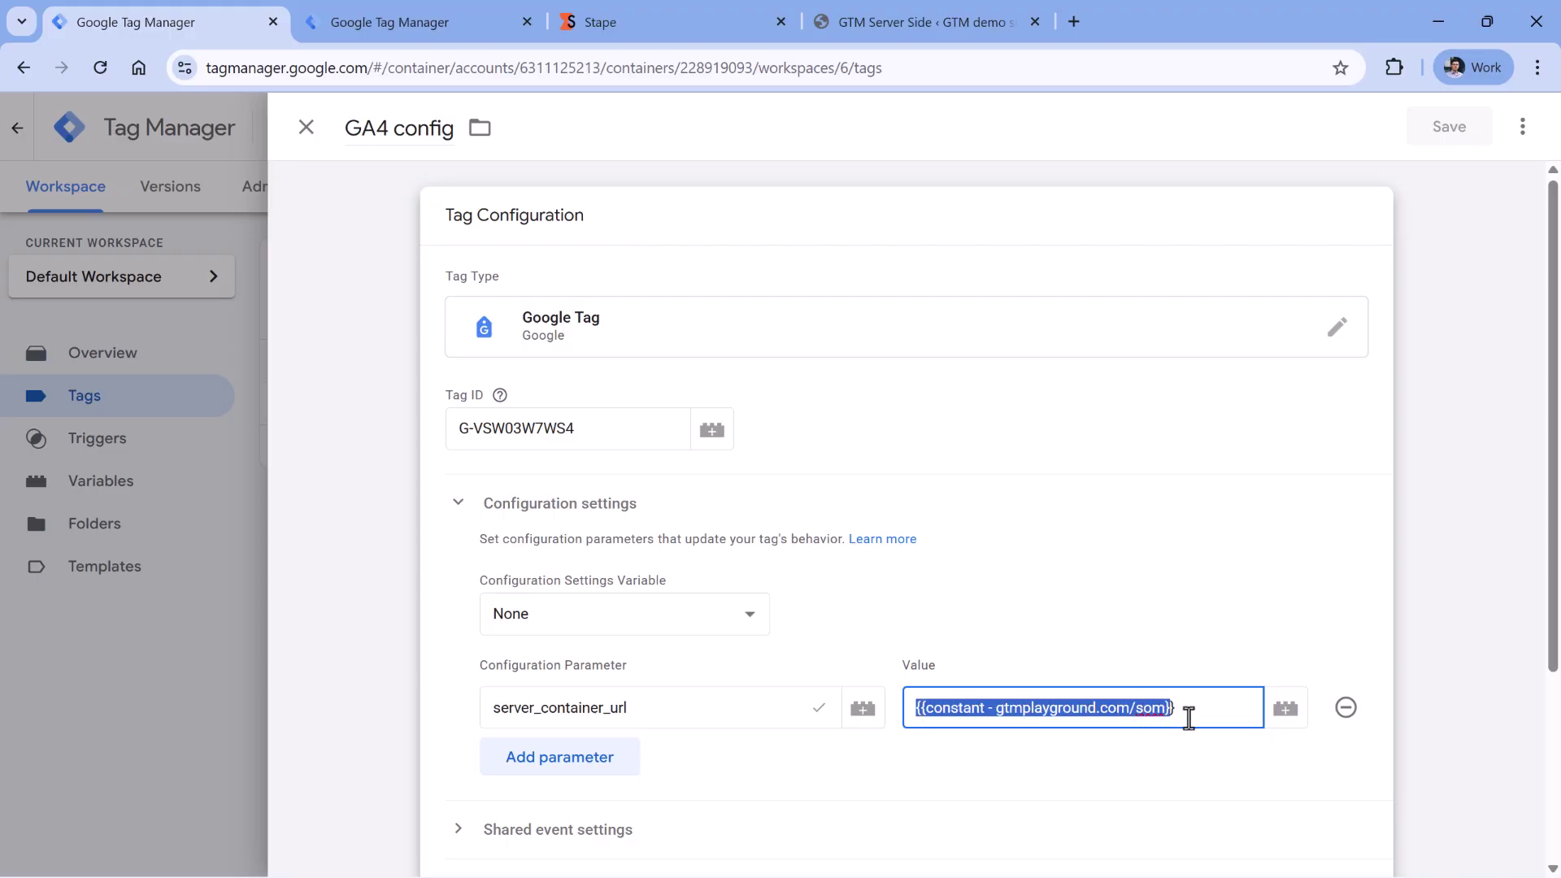
pyautogui.click(1080, 715)
pyautogui.moveTo(997, 709); pyautogui.dragTo(1161, 716)
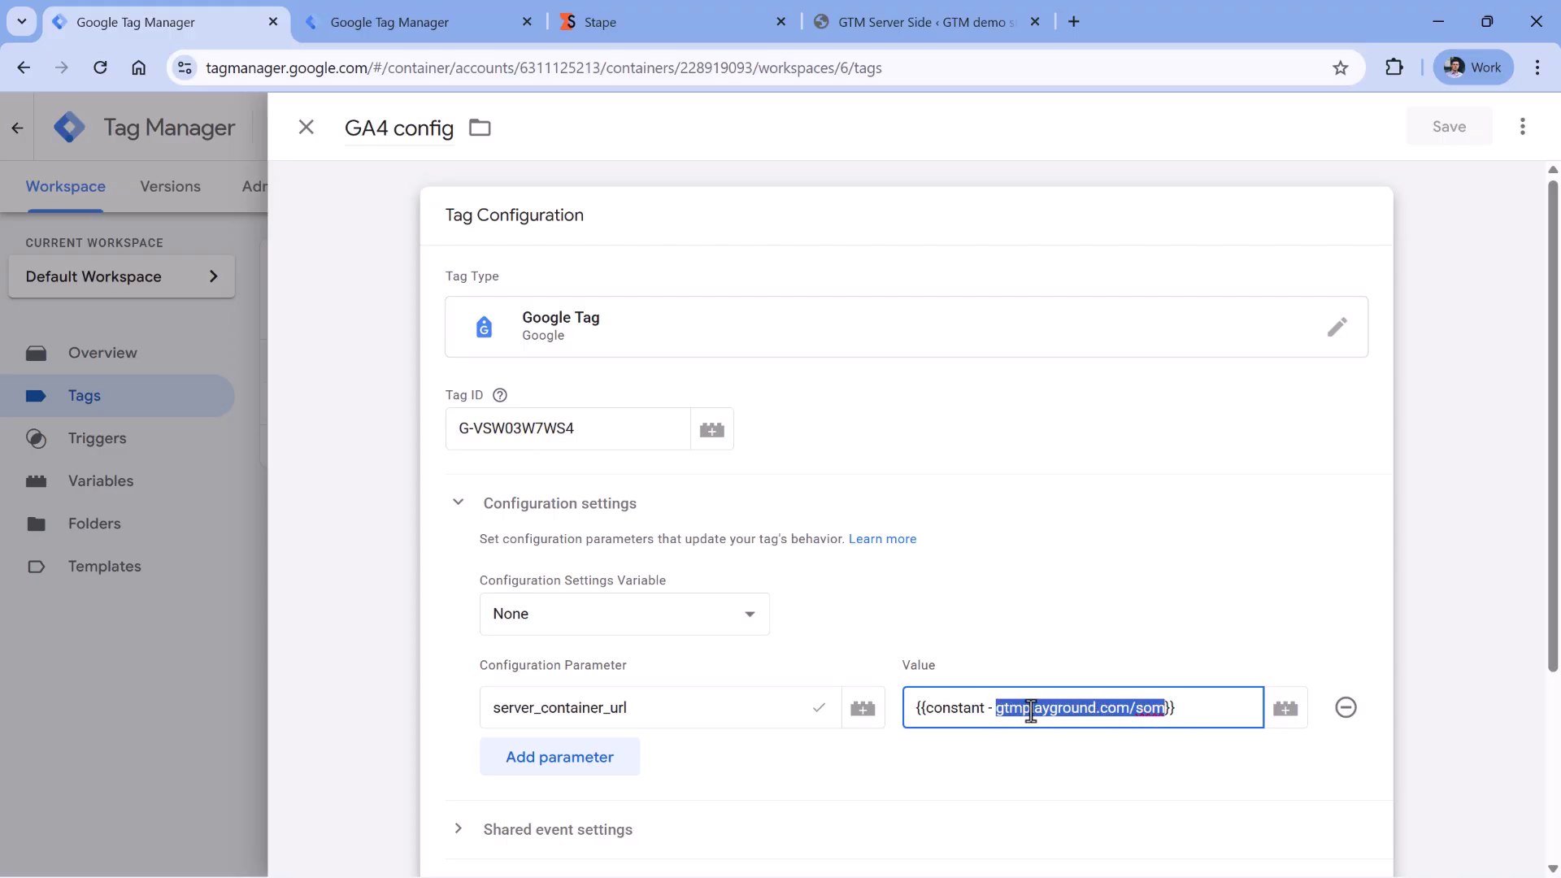
pyautogui.keyDown('shift'); pyautogui.click(1006, 714); pyautogui.keyUp('shift')
pyautogui.click(307, 128)
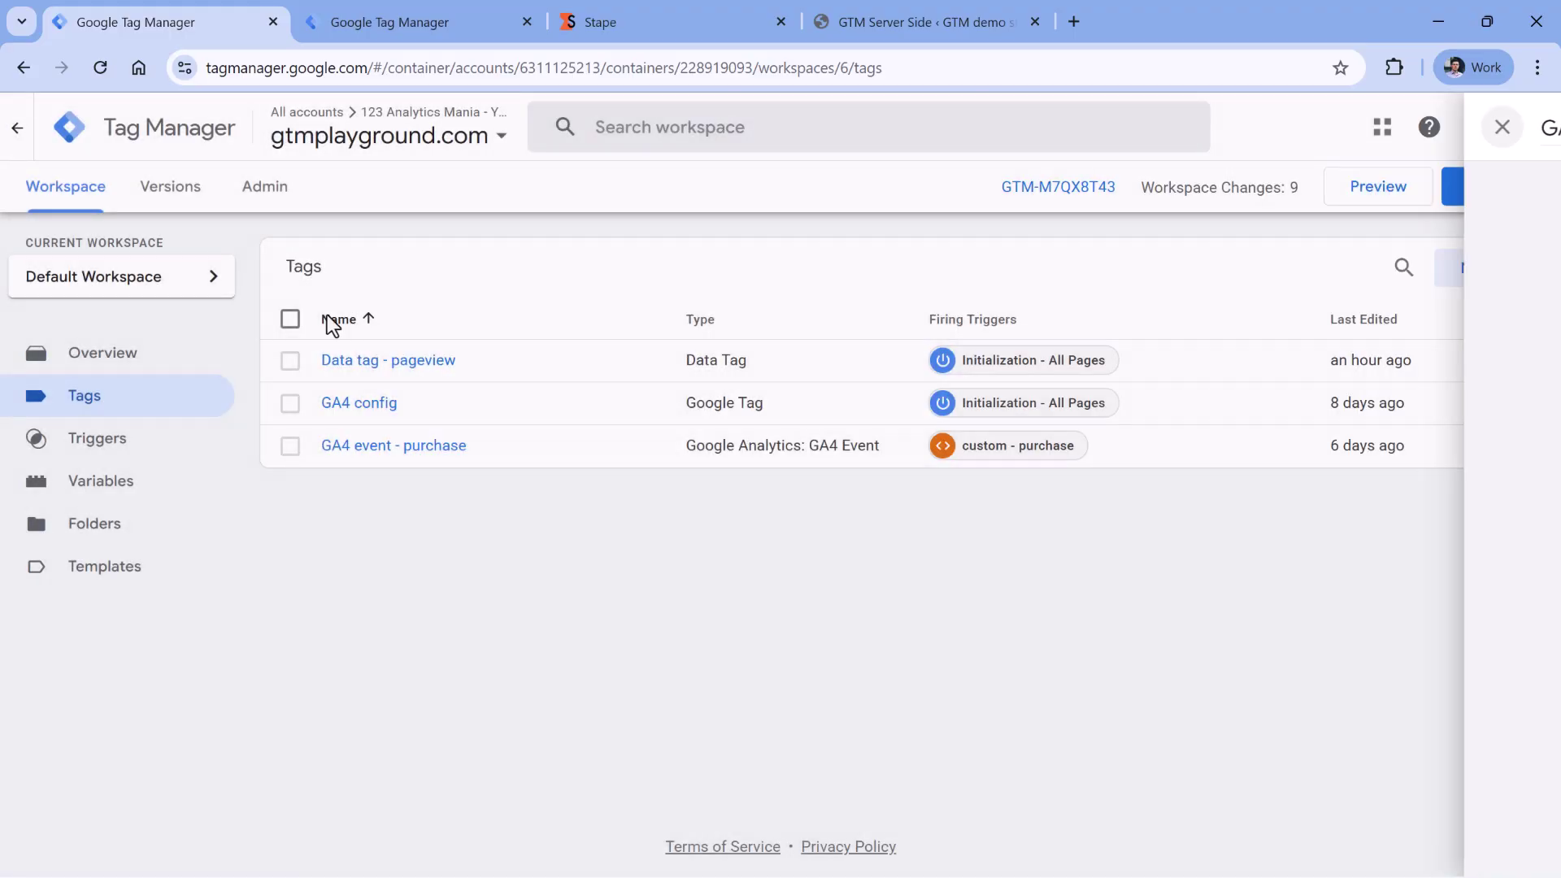
# Select the full URL value of the constant - gtmplayground.com/som variable, then open a new browser tab.
pyautogui.click(100, 486)
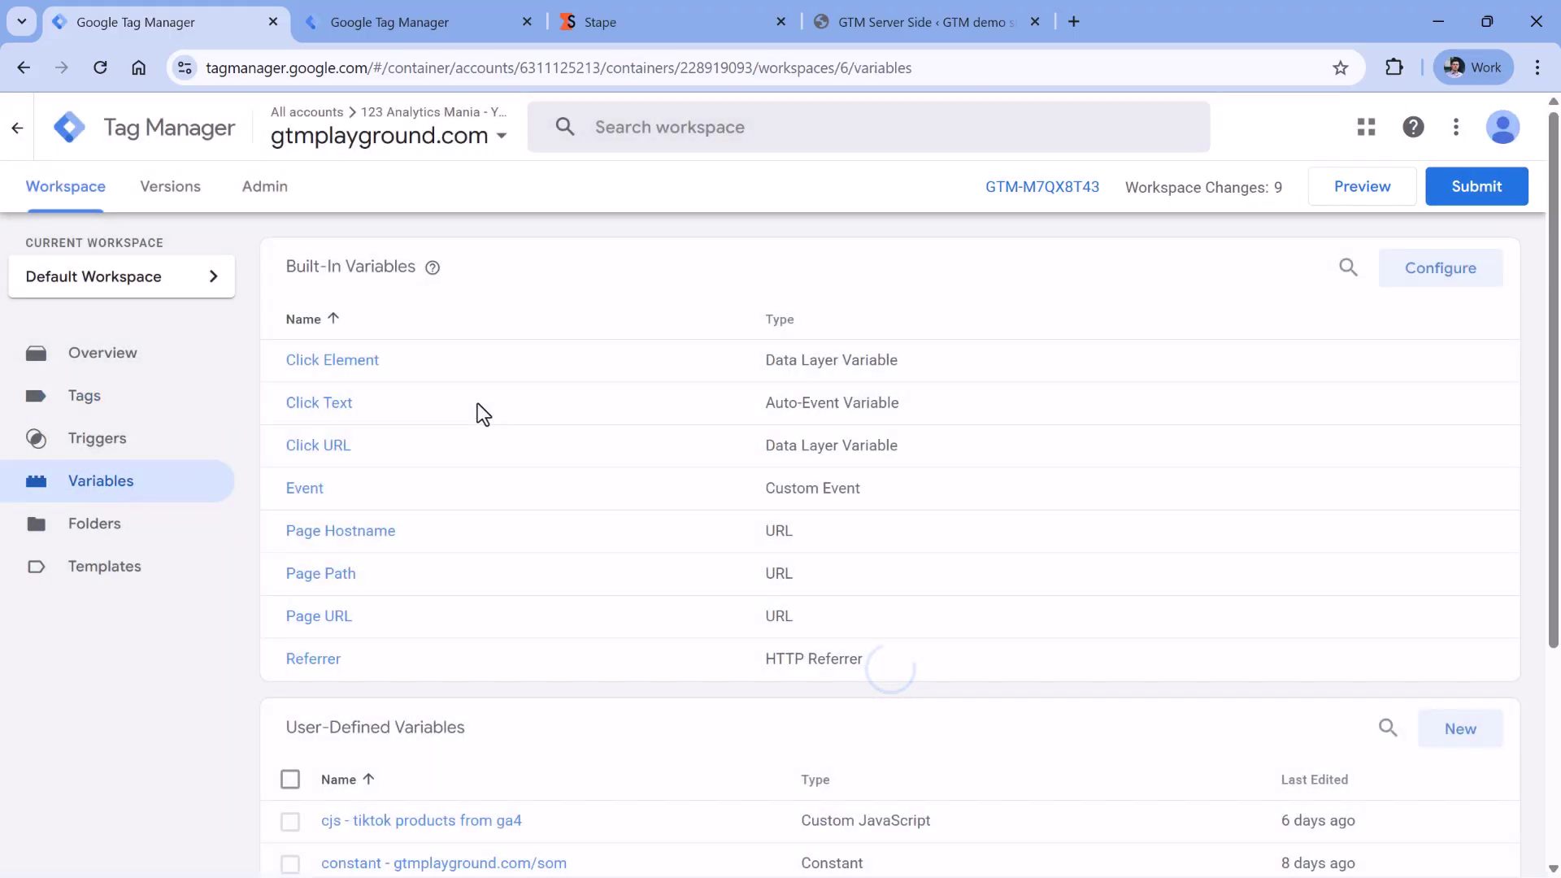
pyautogui.scroll(-4, 496, 382)
pyautogui.click(407, 563)
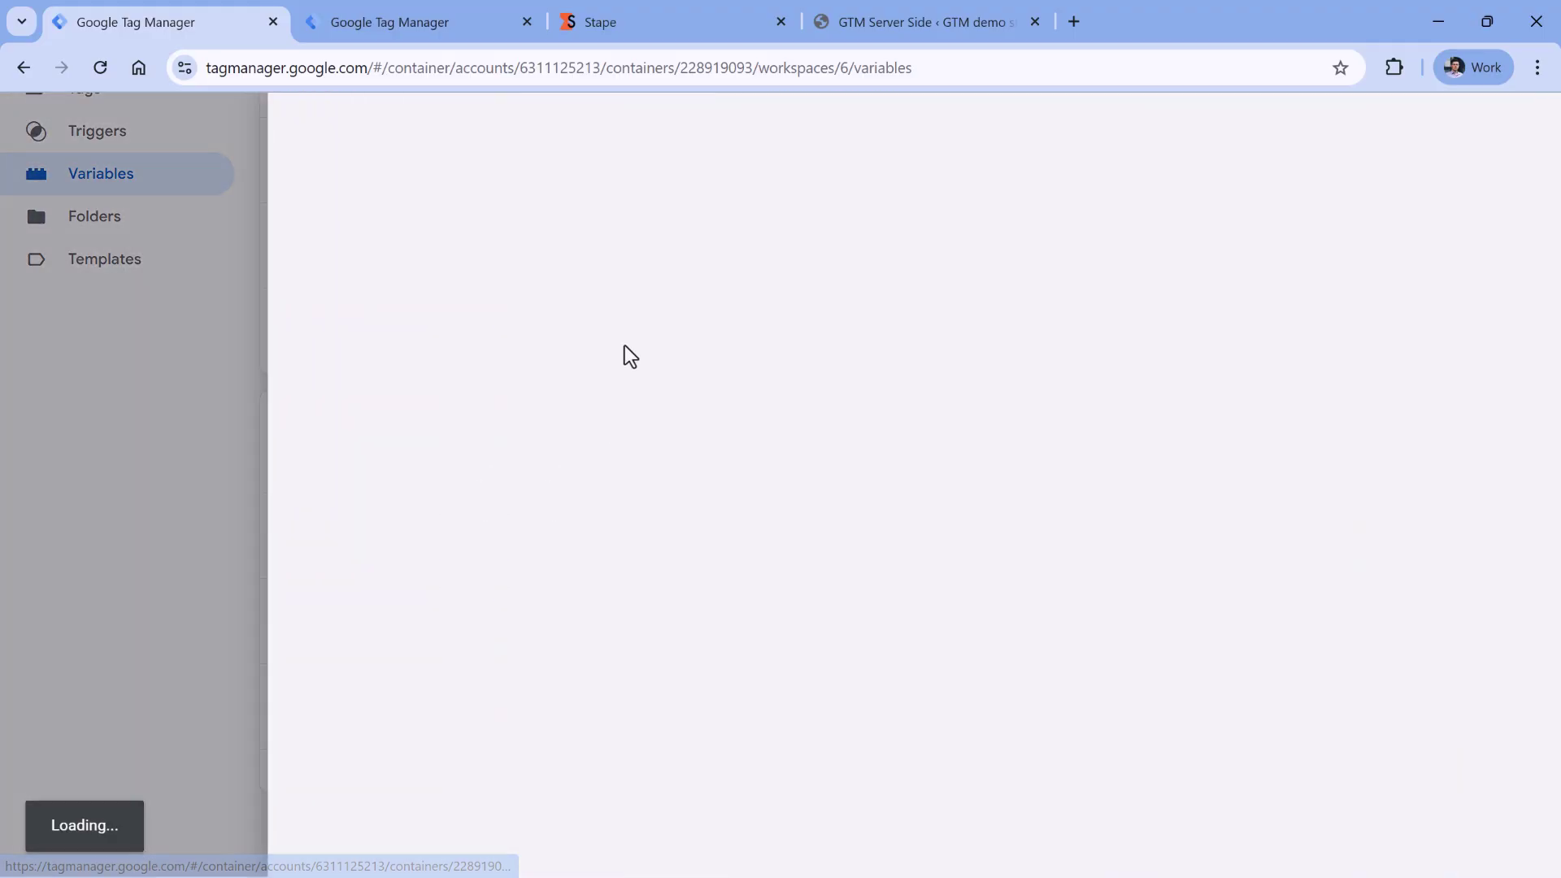
pyautogui.click(541, 423)
pyautogui.doubleClick(578, 428)
pyautogui.hotkey('ctrl', 'a')
pyautogui.hotkey('ctrl', 'c')
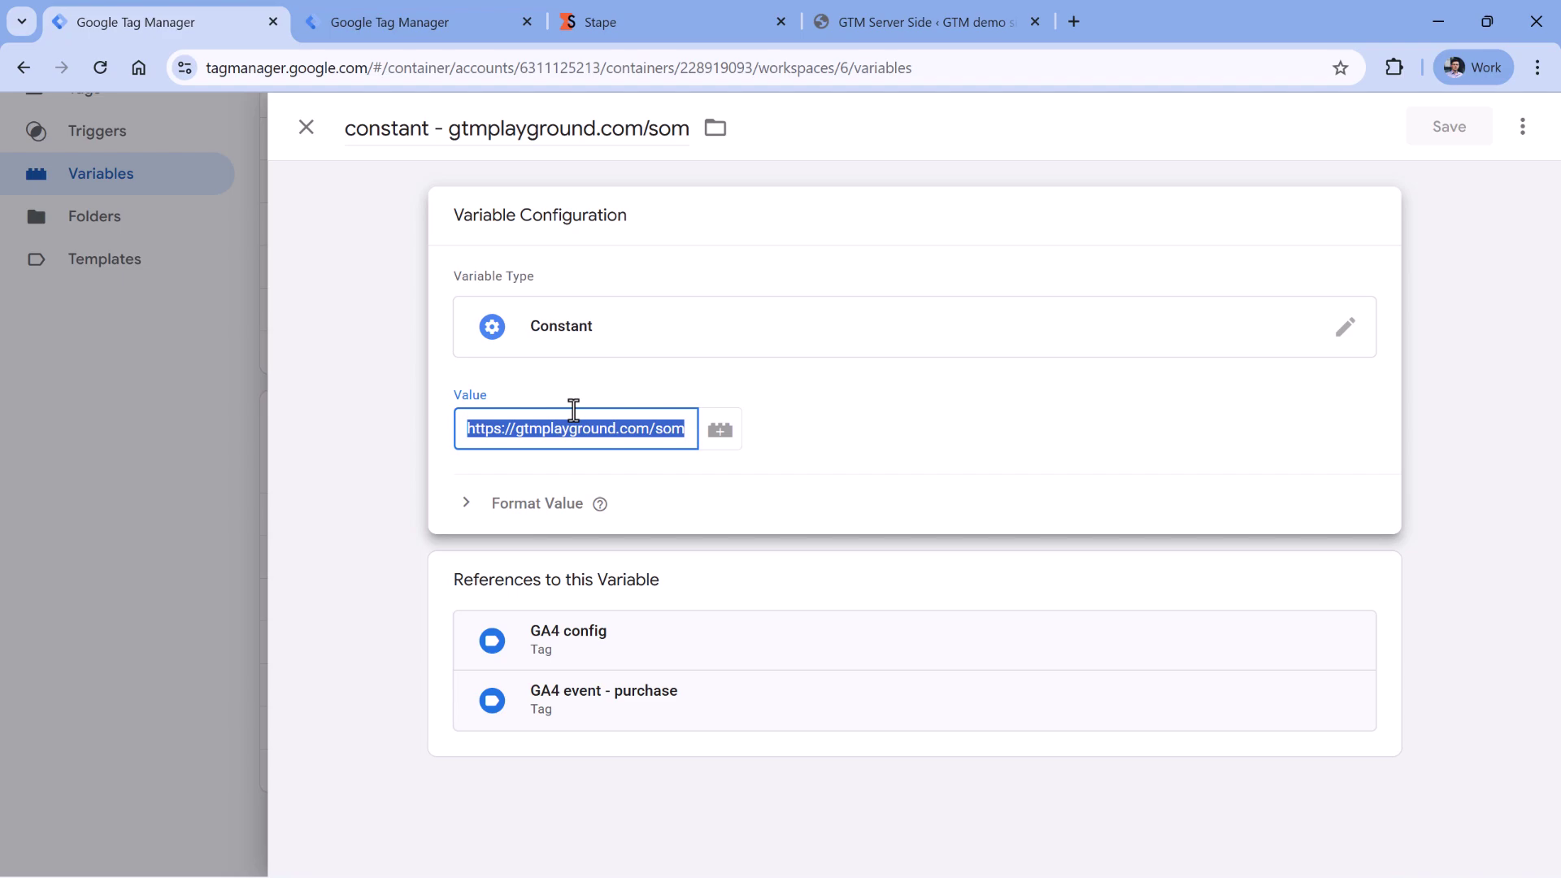
pyautogui.hotkey('ctrl', 't')
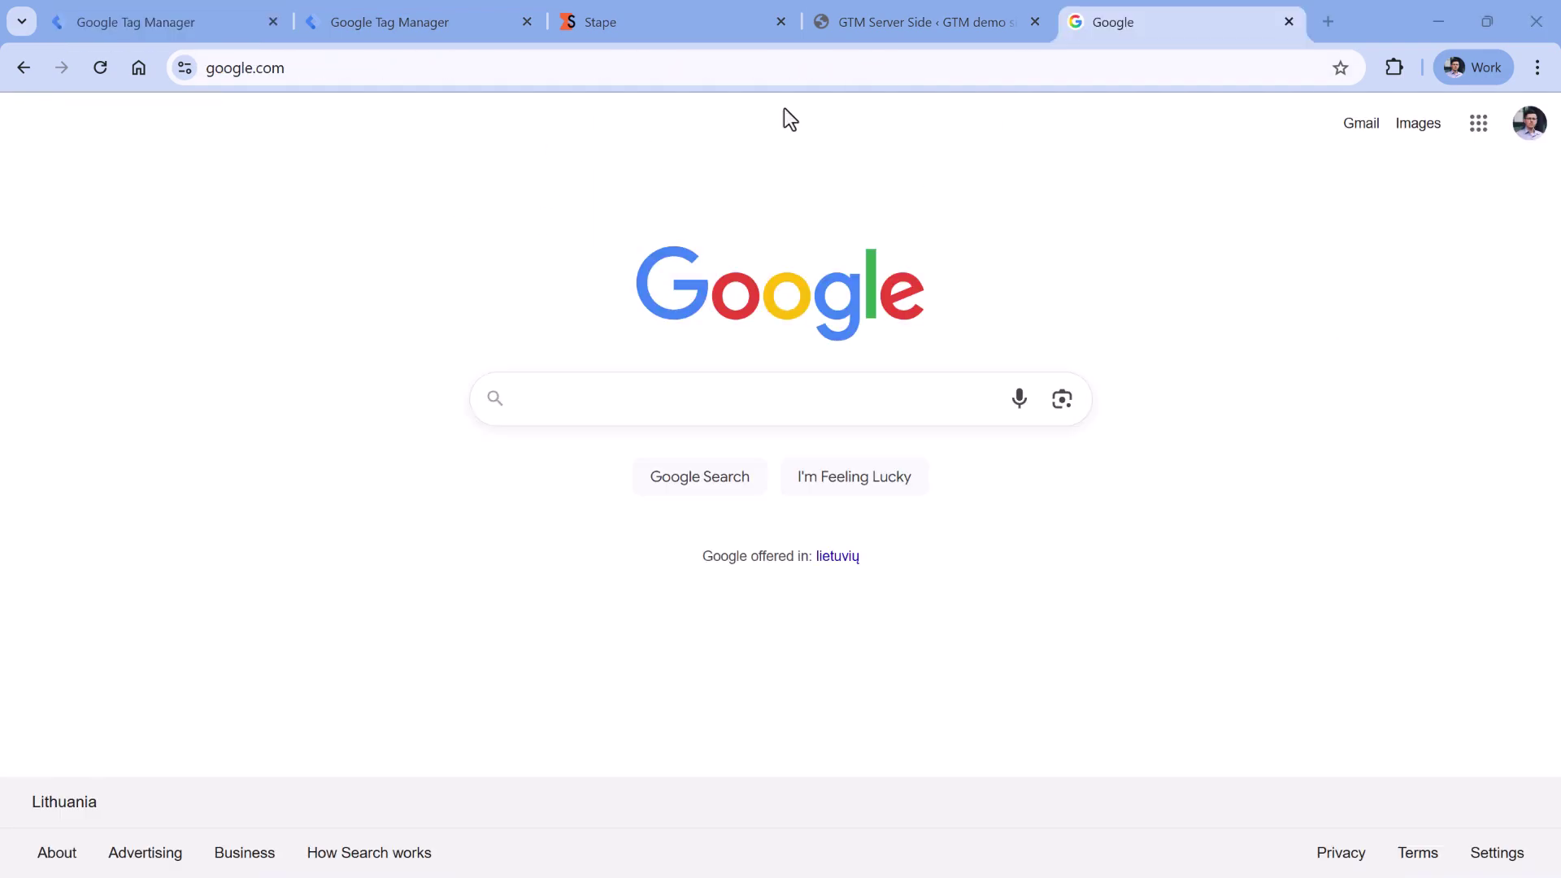
pyautogui.click(591, 68)
pyautogui.hotkey('ctrl', 'v')
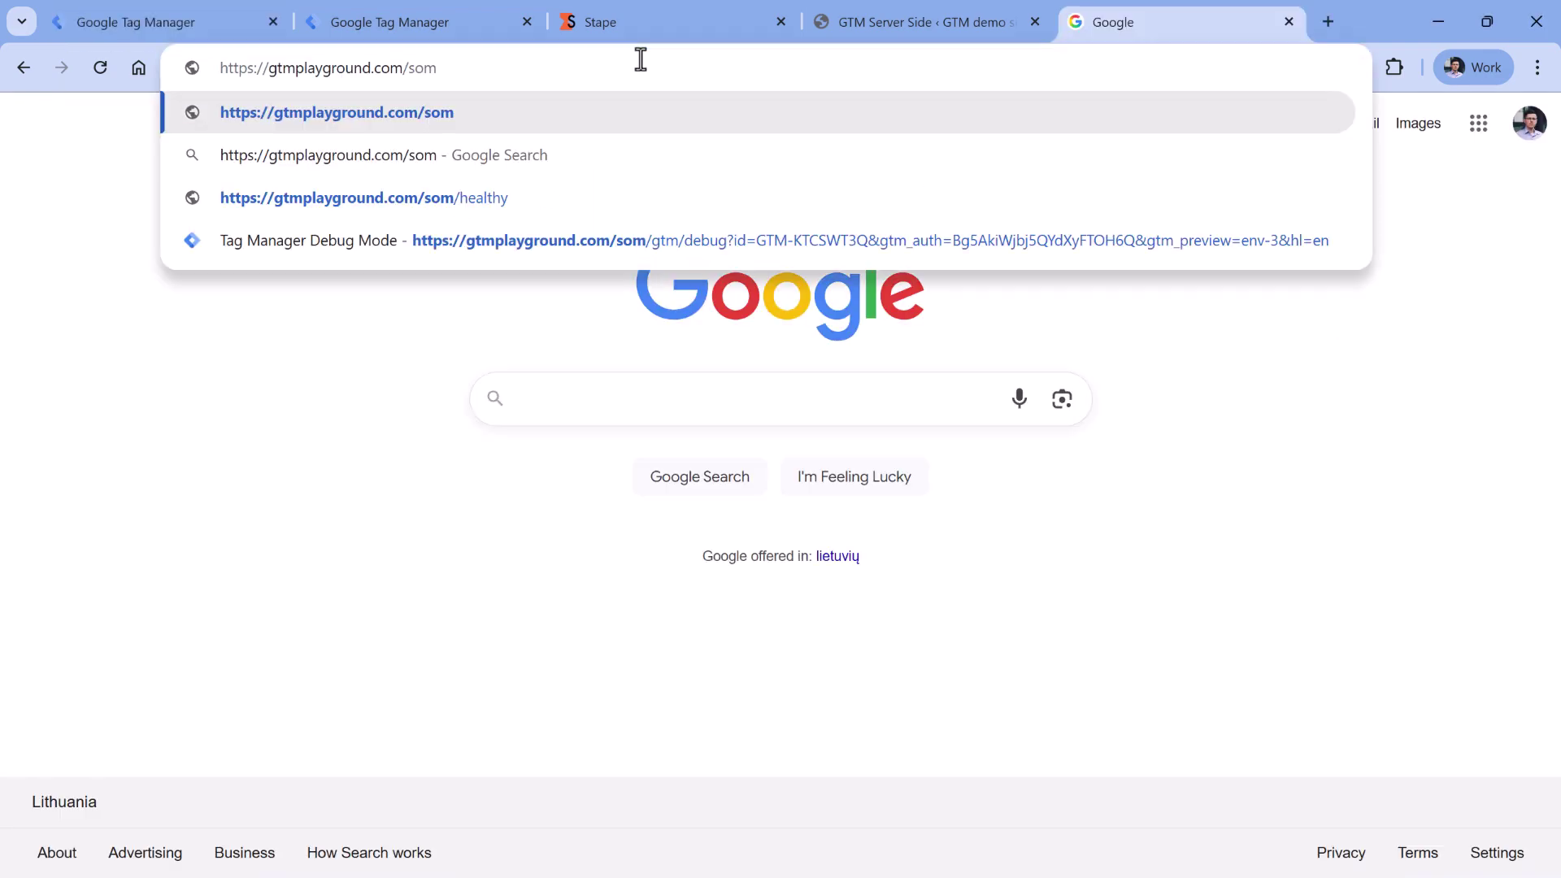
pyautogui.write('/')
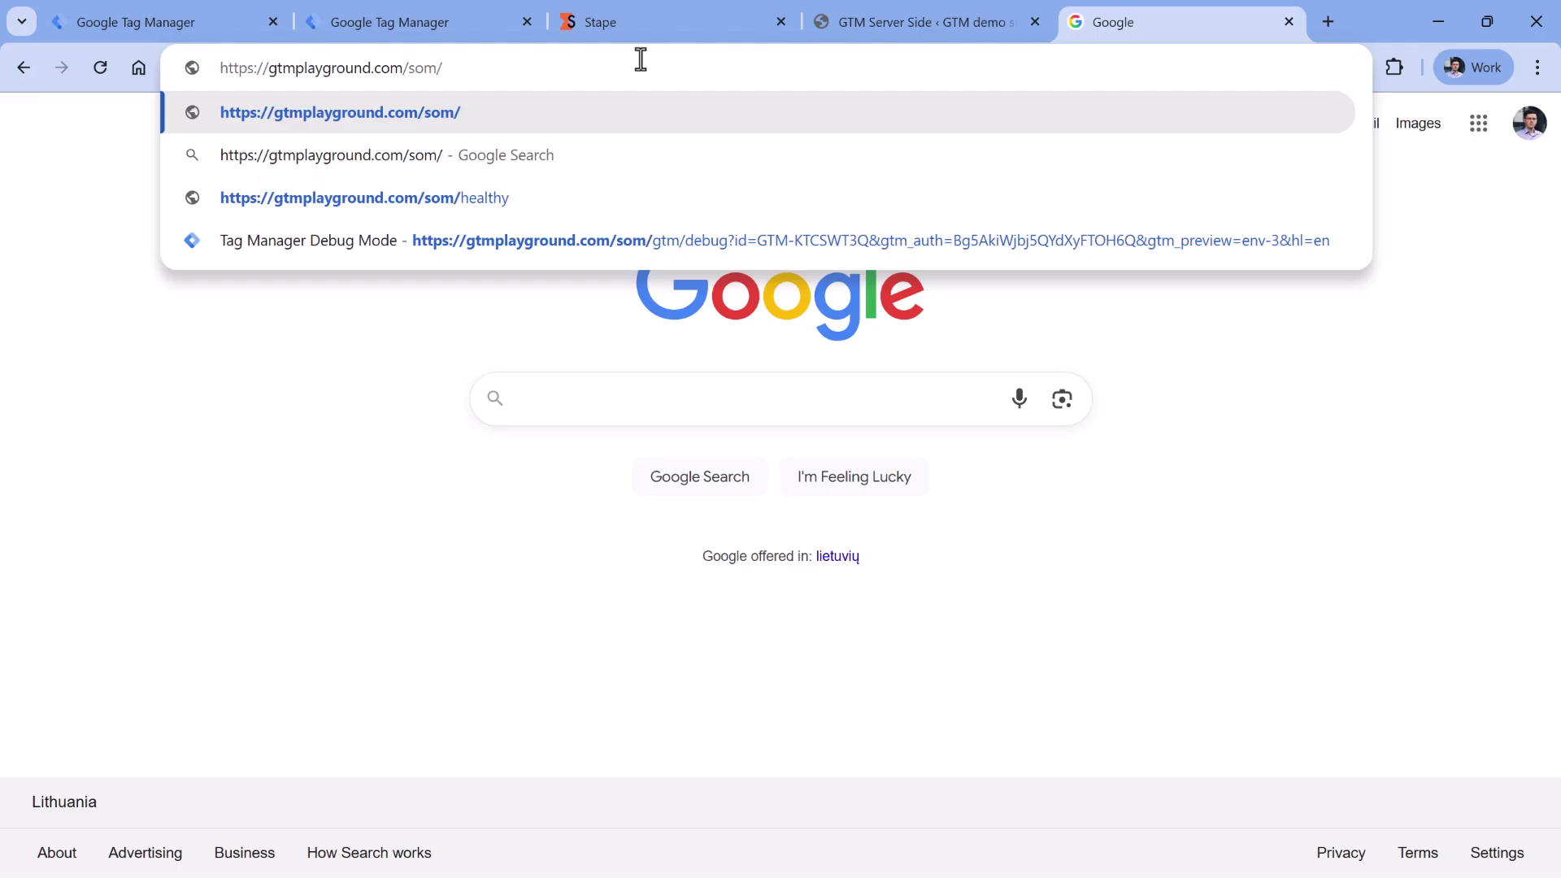
pyautogui.write('healthy')
pyautogui.press('Return')
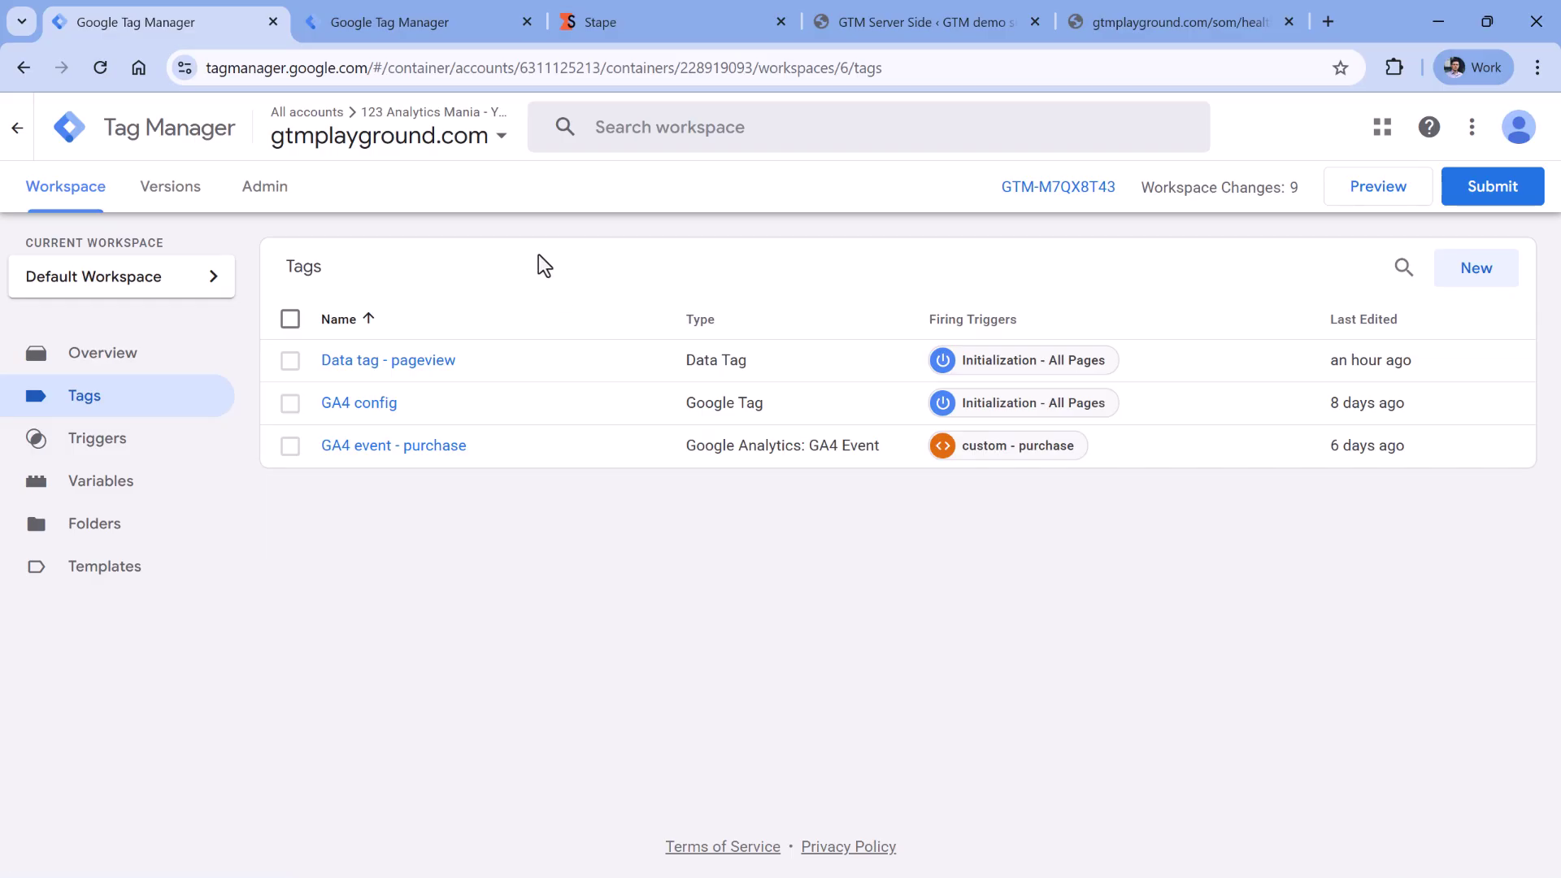
pyautogui.click(368, 403)
pyautogui.click(587, 512)
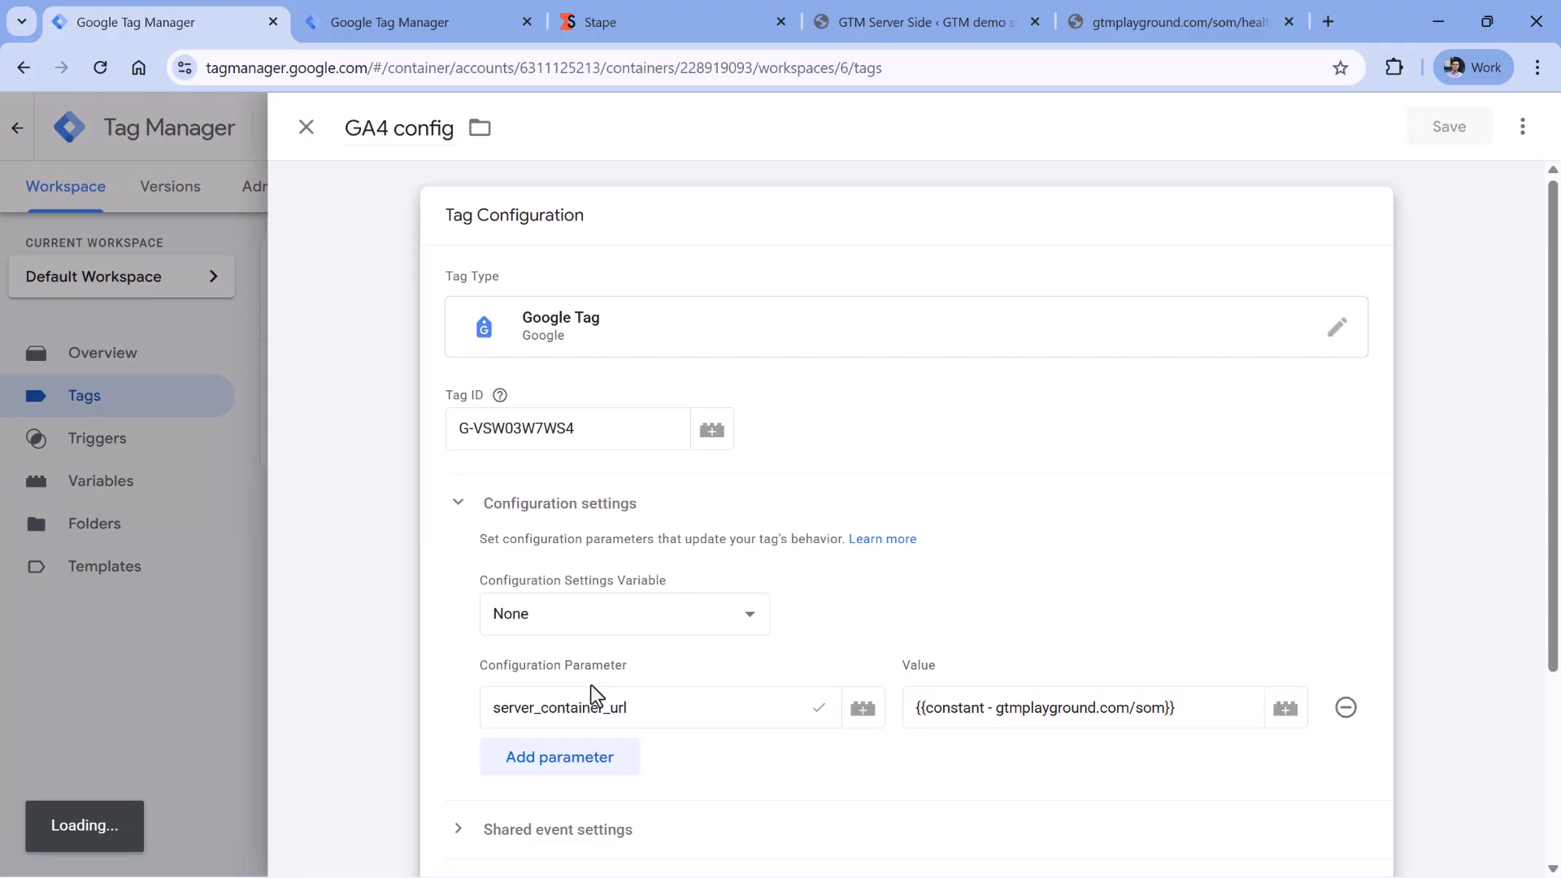
pyautogui.doubleClick(558, 708)
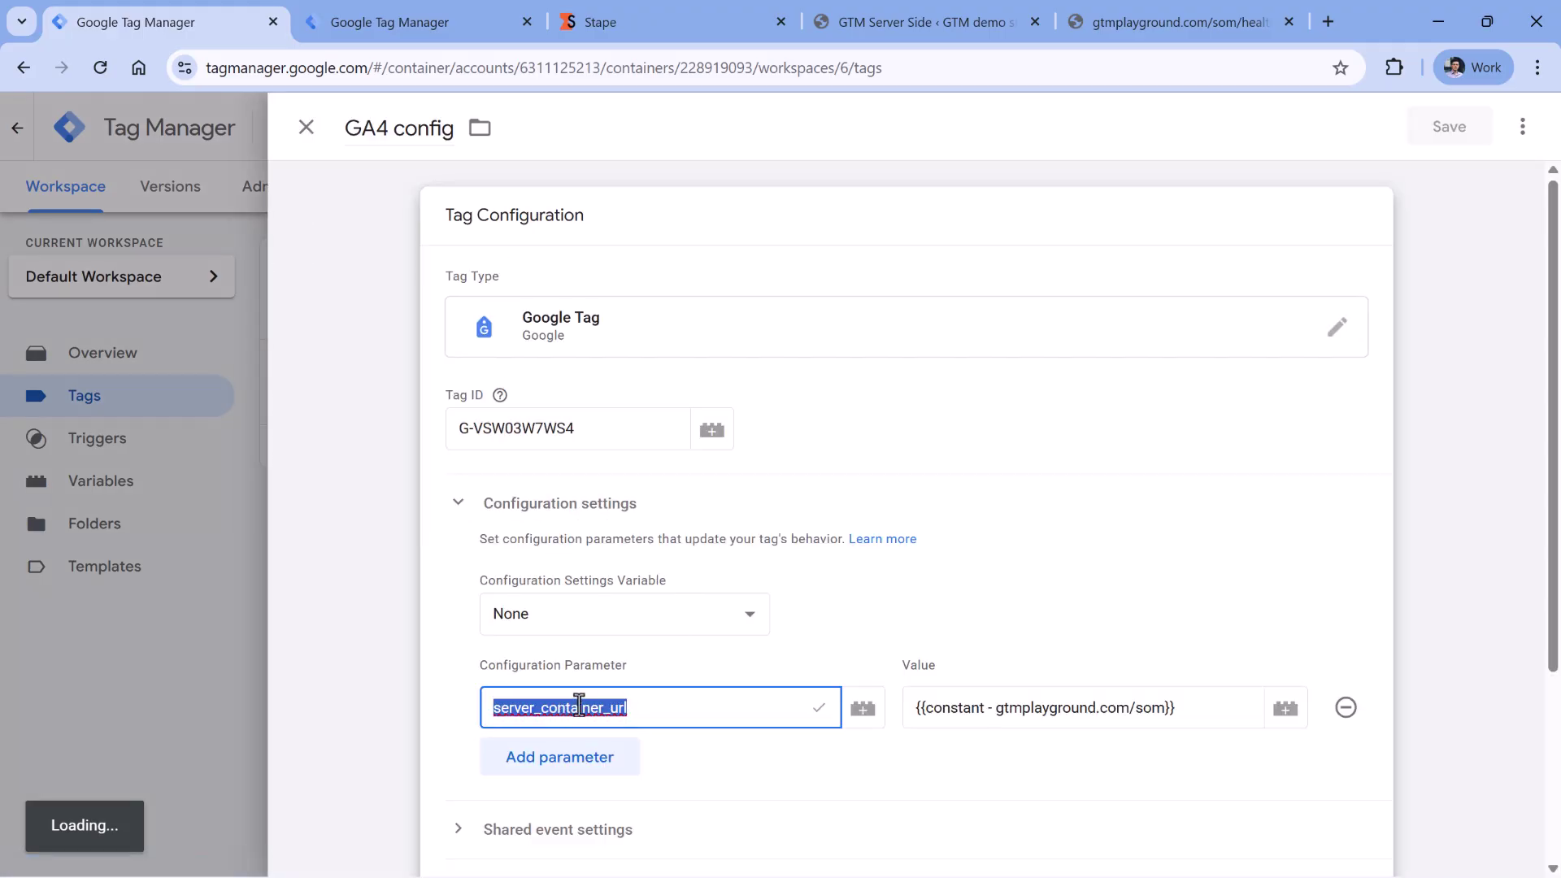
pyautogui.click(948, 708)
pyautogui.moveTo(914, 709); pyautogui.dragTo(1221, 701)
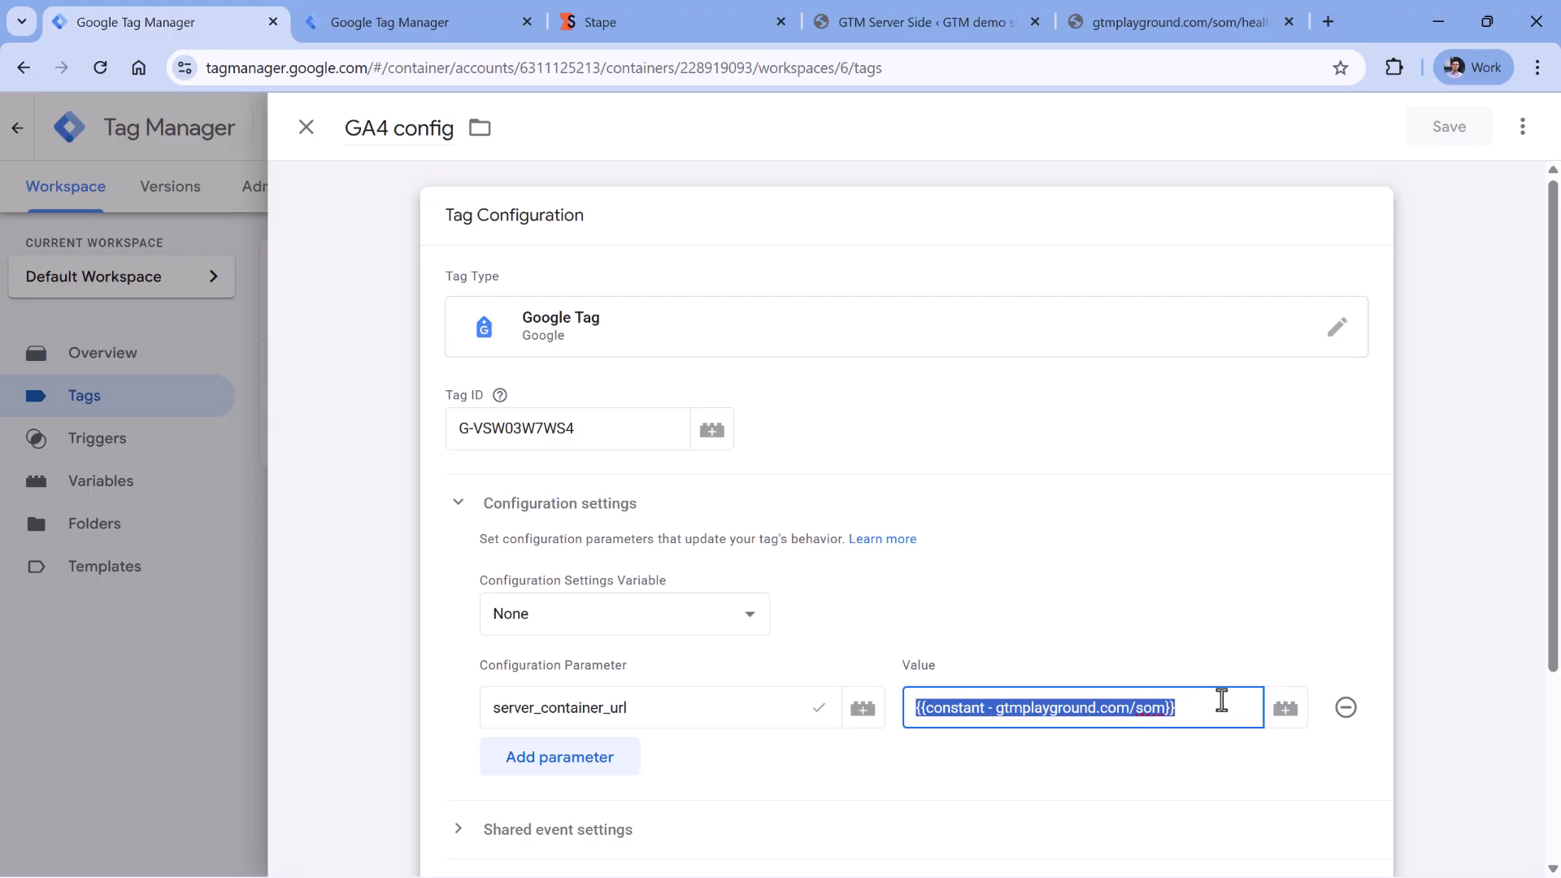
pyautogui.press('BackSpace')
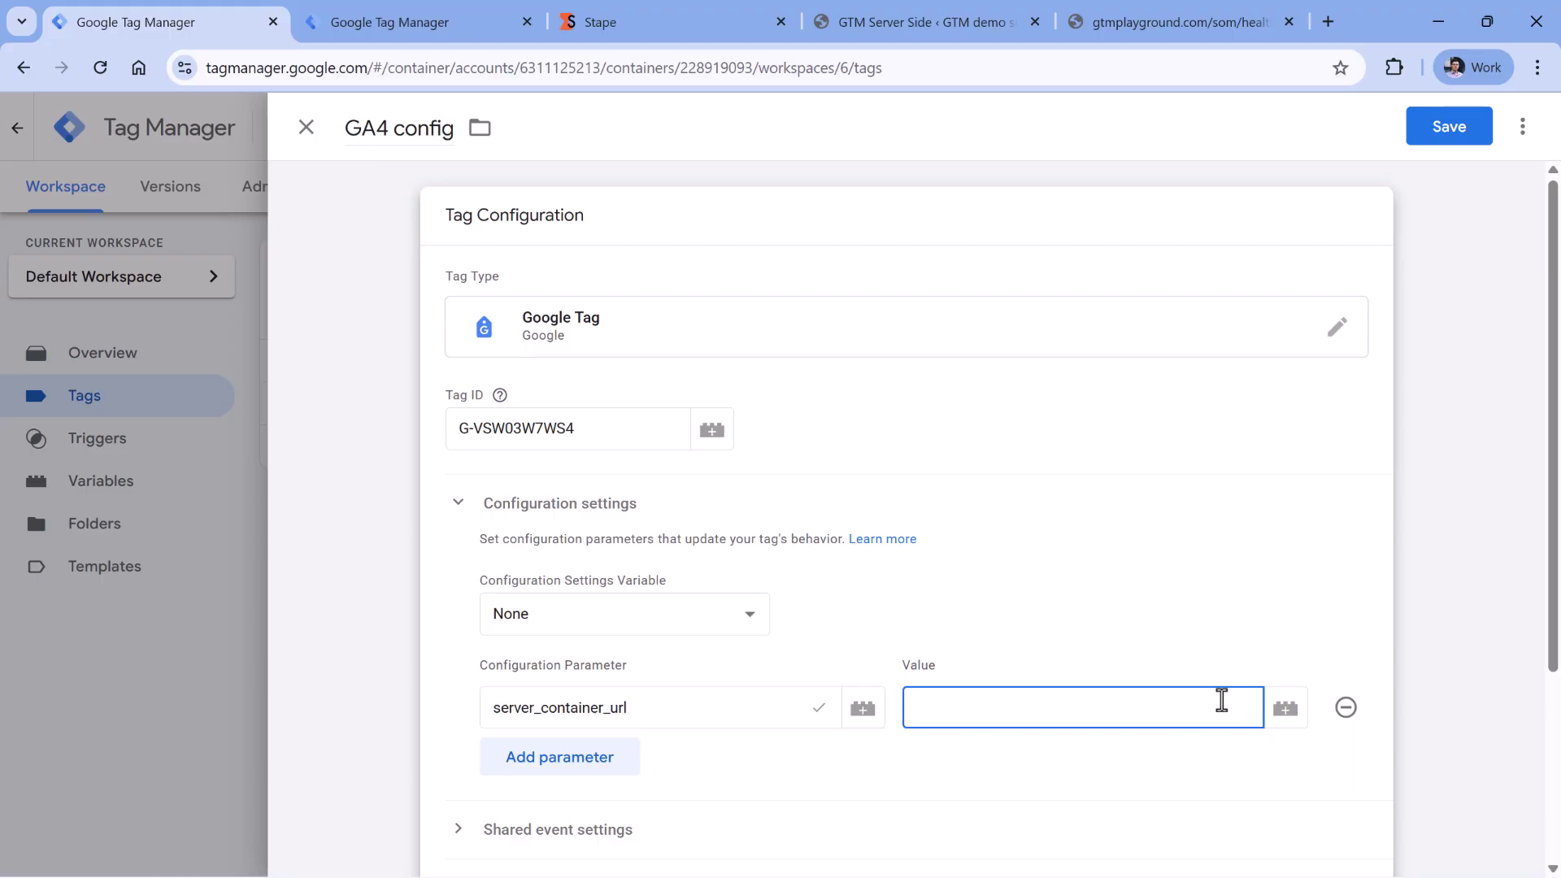
pyautogui.write('https://gtmplayground.com')
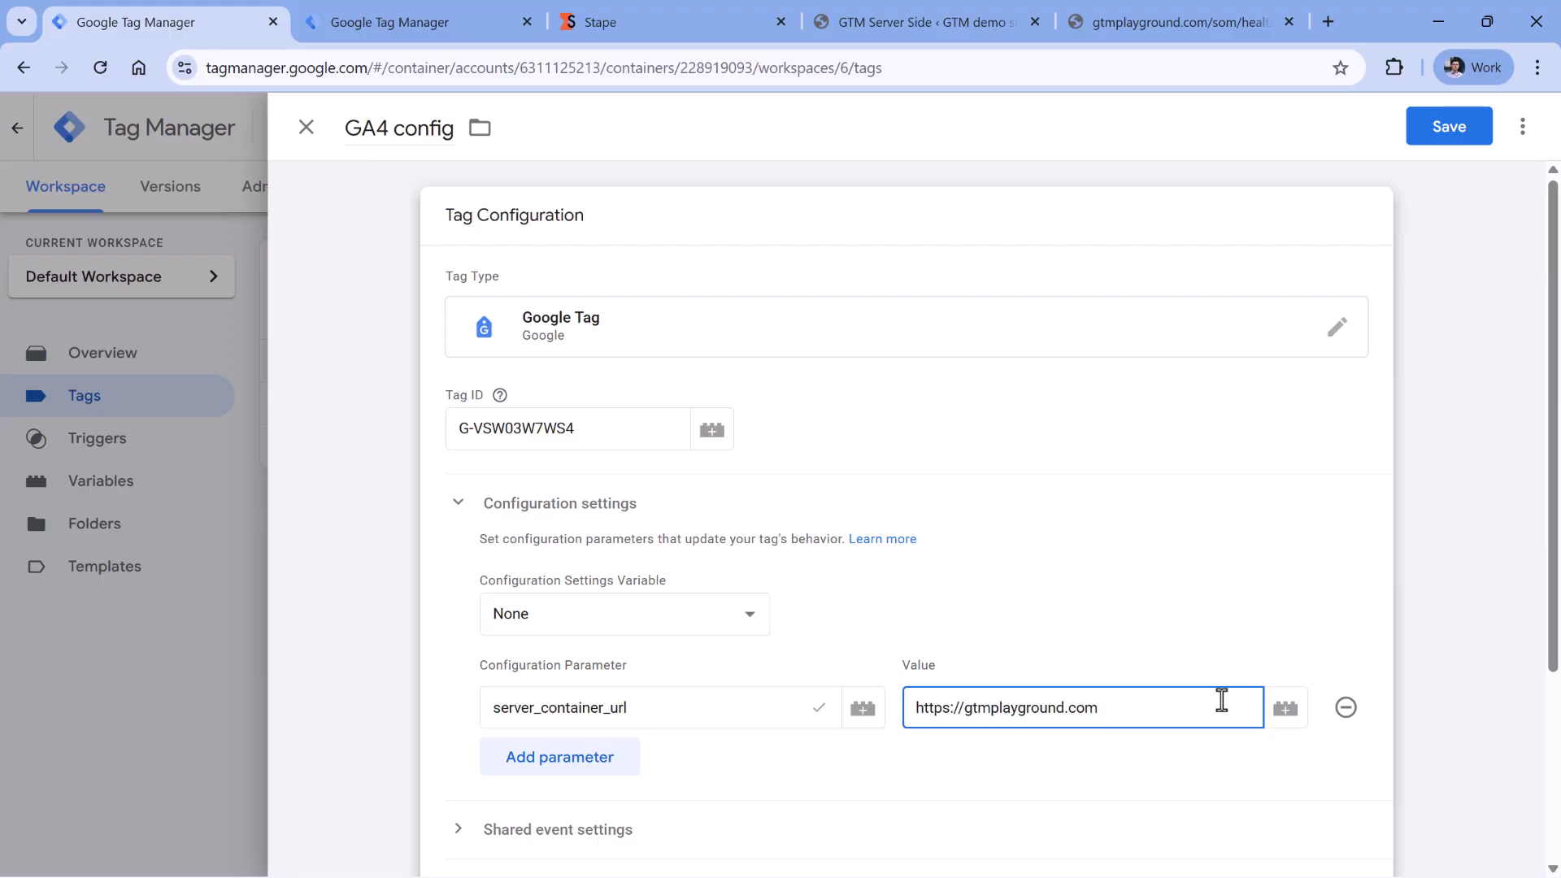
pyautogui.write('/som')
pyautogui.write('/')
pyautogui.press('BackSpace')
pyautogui.click(307, 128)
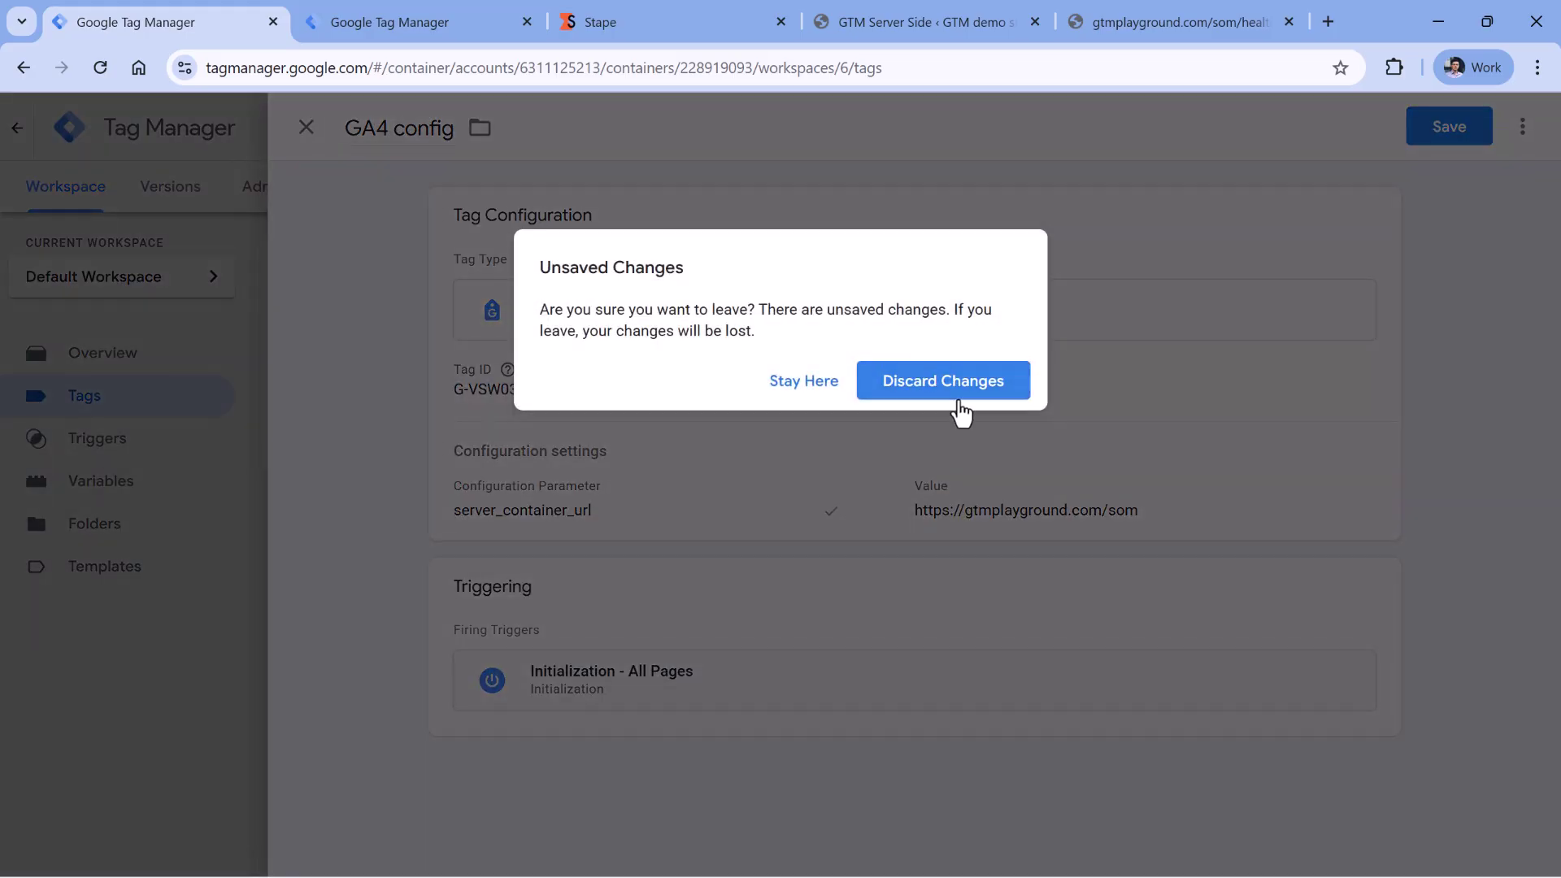
pyautogui.click(959, 407)
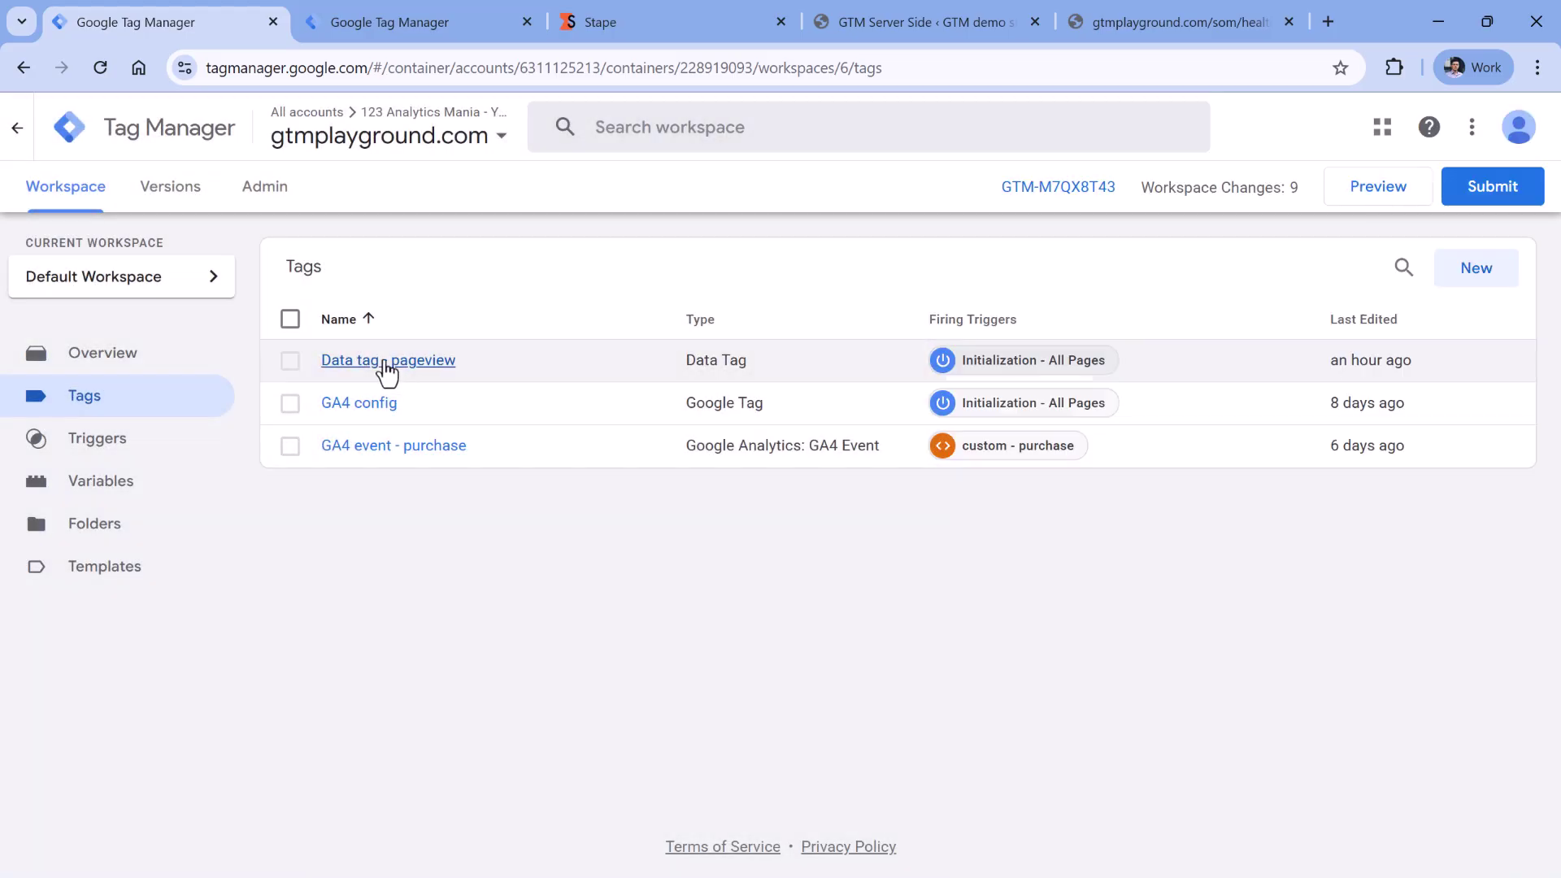
# Open the Data tag - pageview tag and select its GTM Server Side URL value.
pyautogui.click(387, 366)
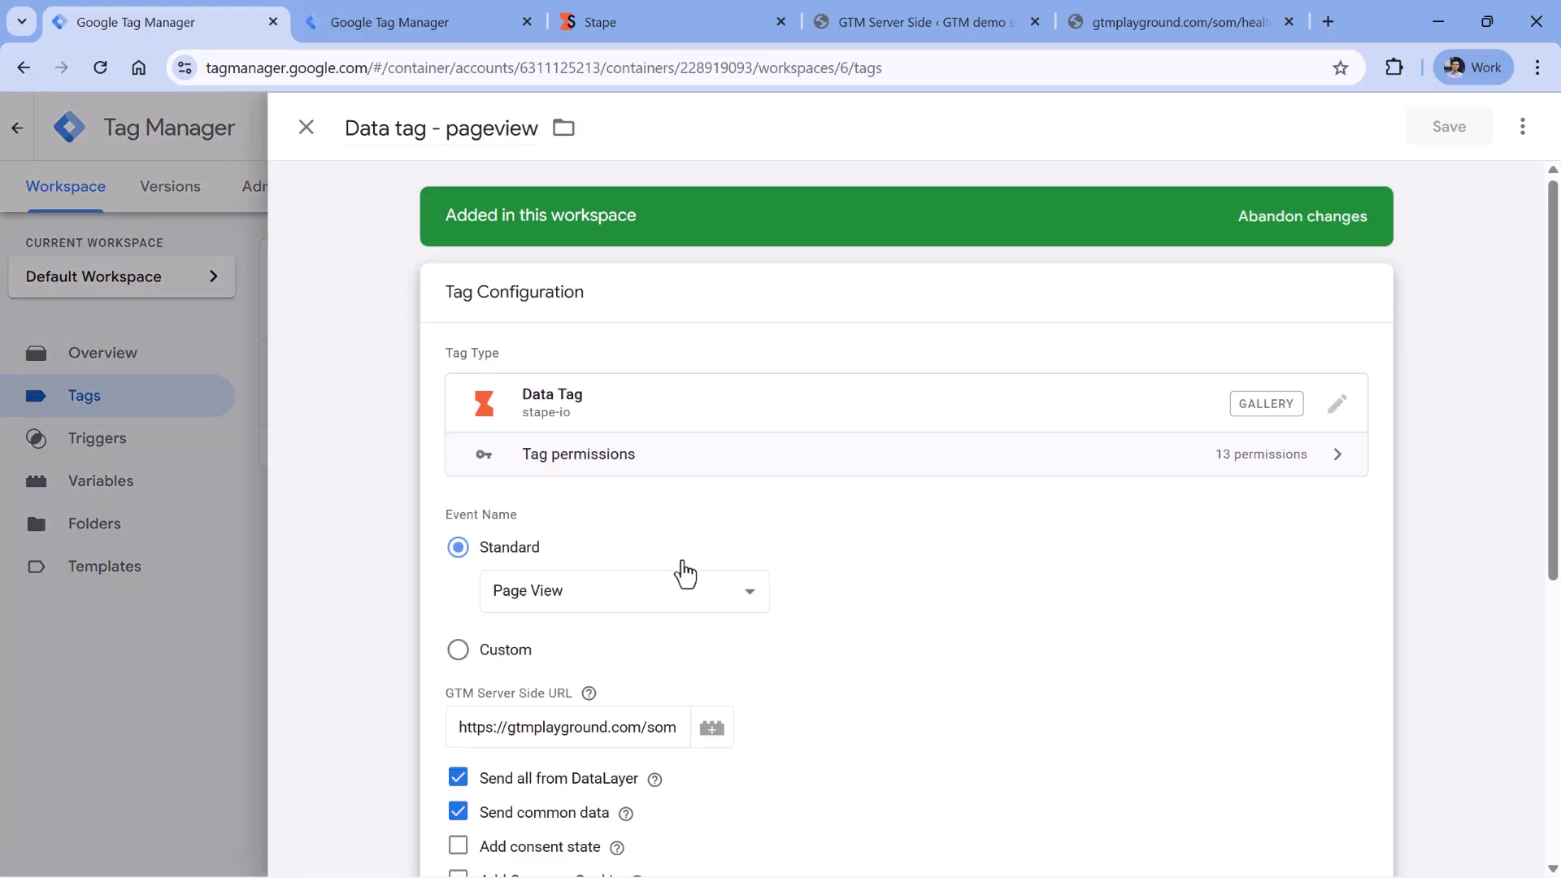
pyautogui.scroll(-1, 686, 574)
pyautogui.click(520, 626)
pyautogui.moveTo(479, 621); pyautogui.dragTo(683, 616)
pyautogui.click(588, 604)
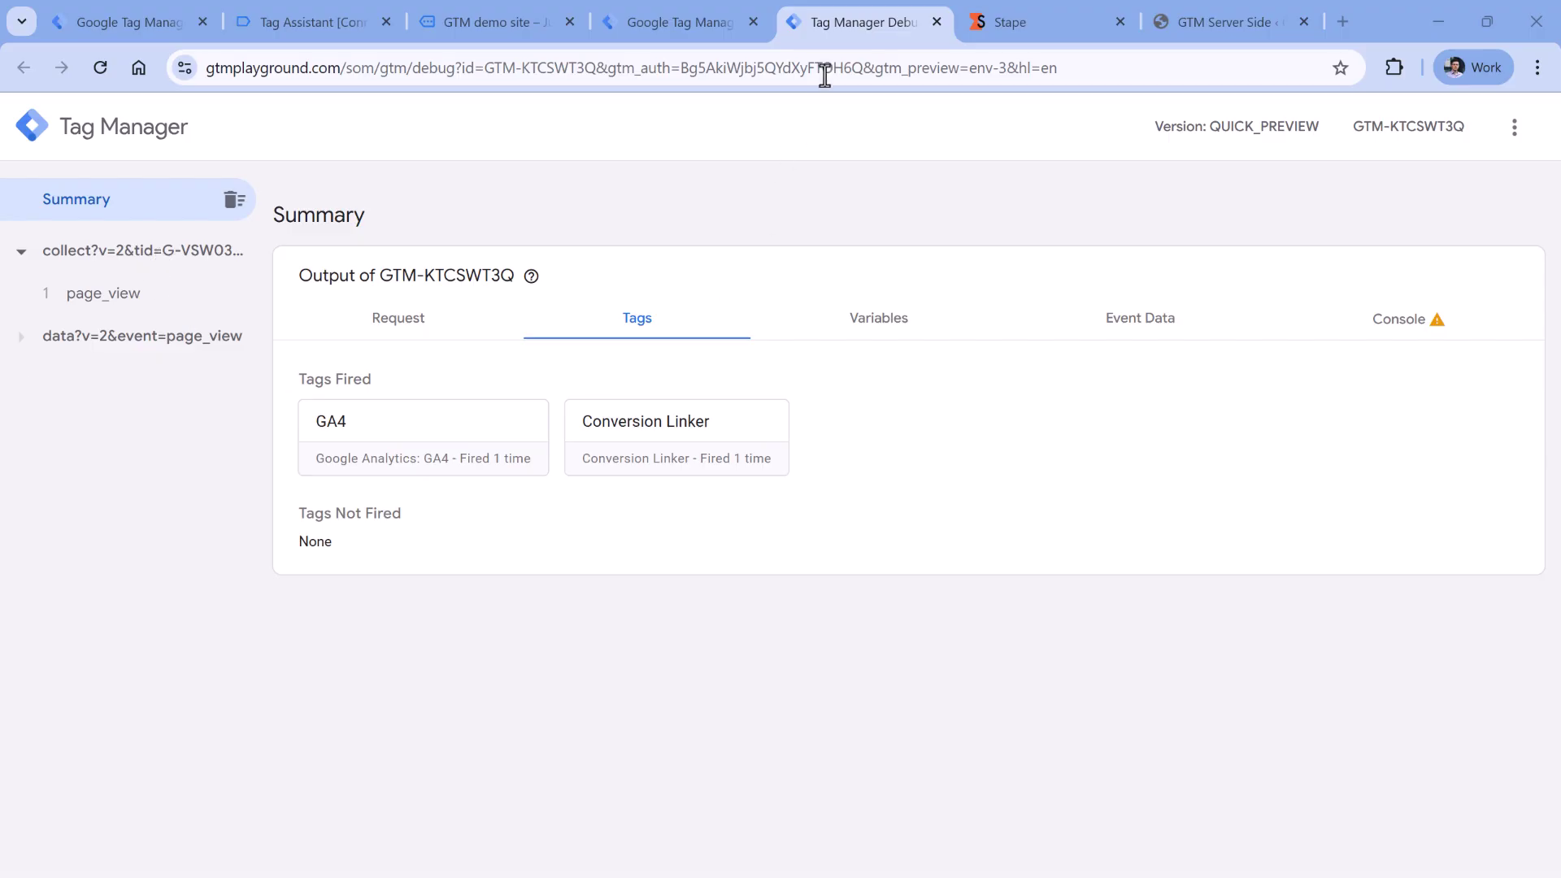
# Switch to the GTM demo site tab, pull it into its own window, then dock it back.
pyautogui.click(492, 22)
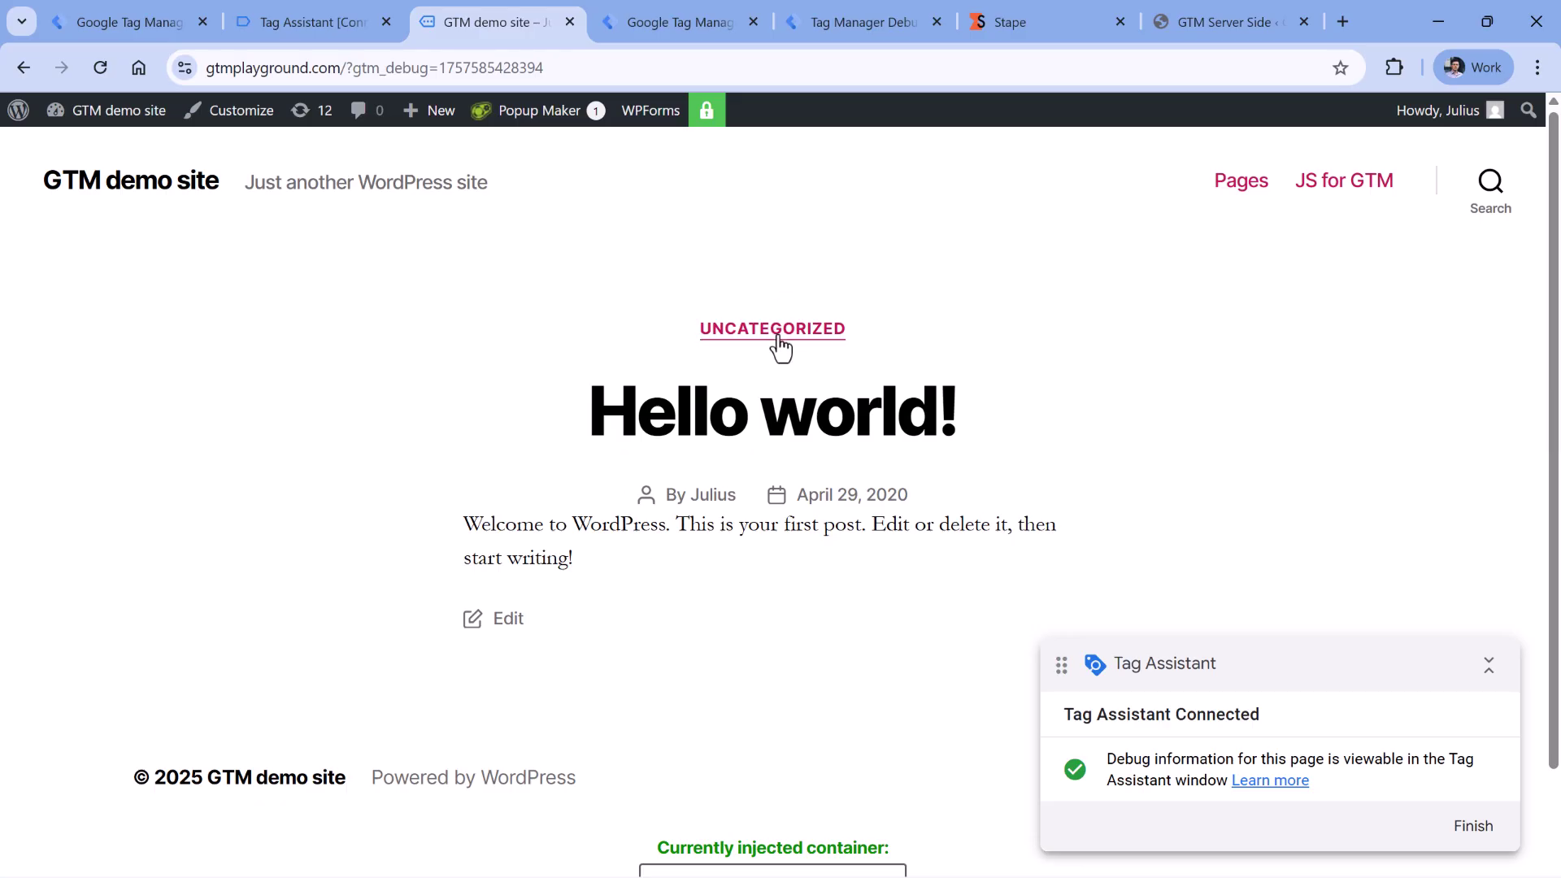
pyautogui.moveTo(482, 169); pyautogui.dragTo(491, 181)
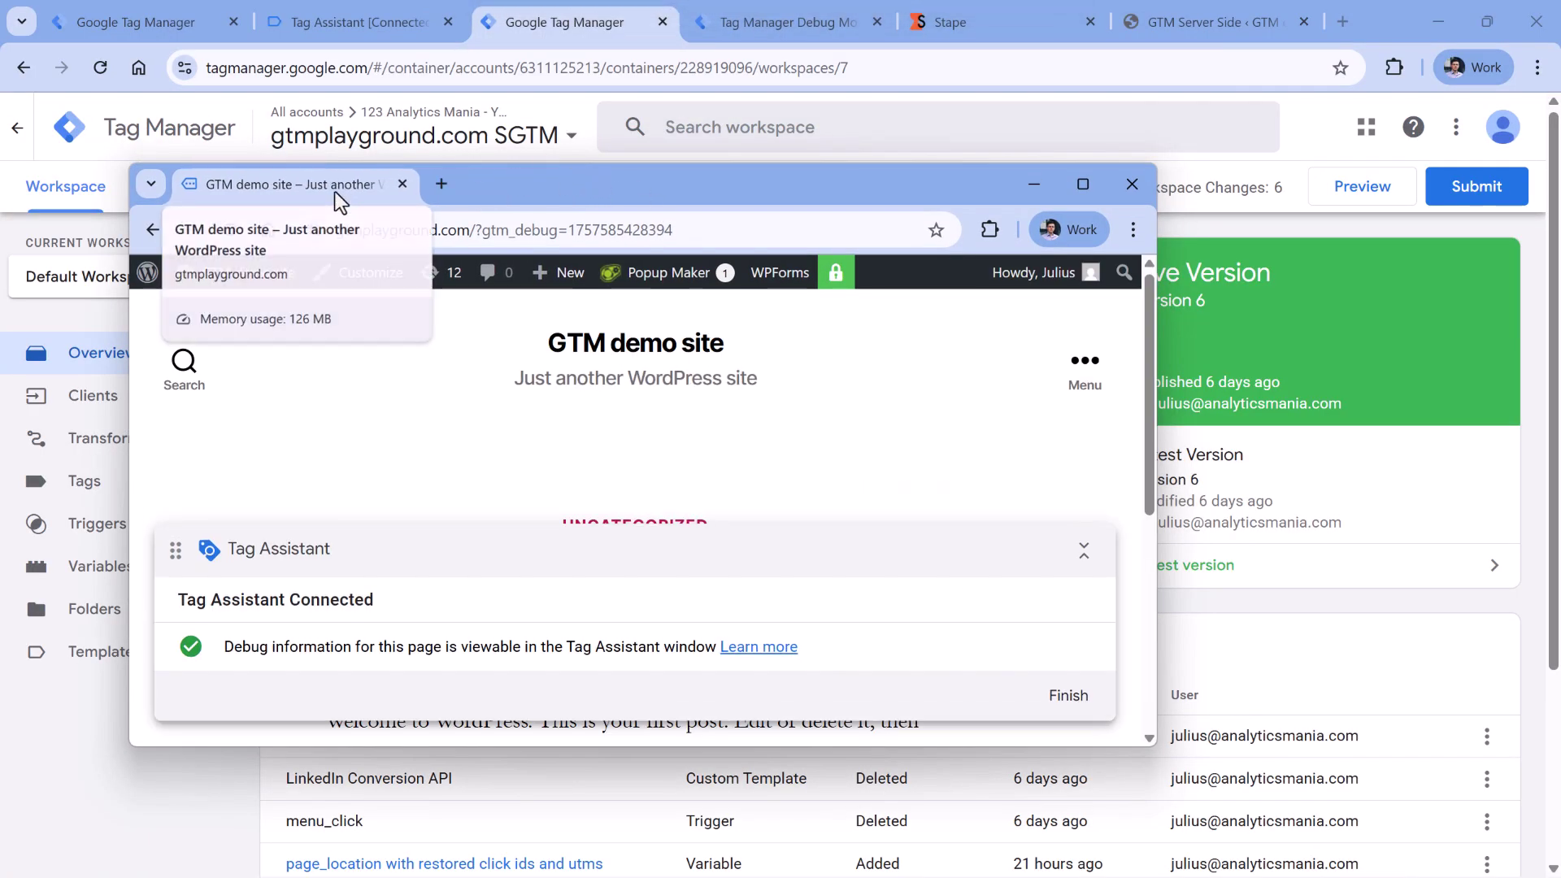
pyautogui.moveTo(341, 188); pyautogui.dragTo(520, 21)
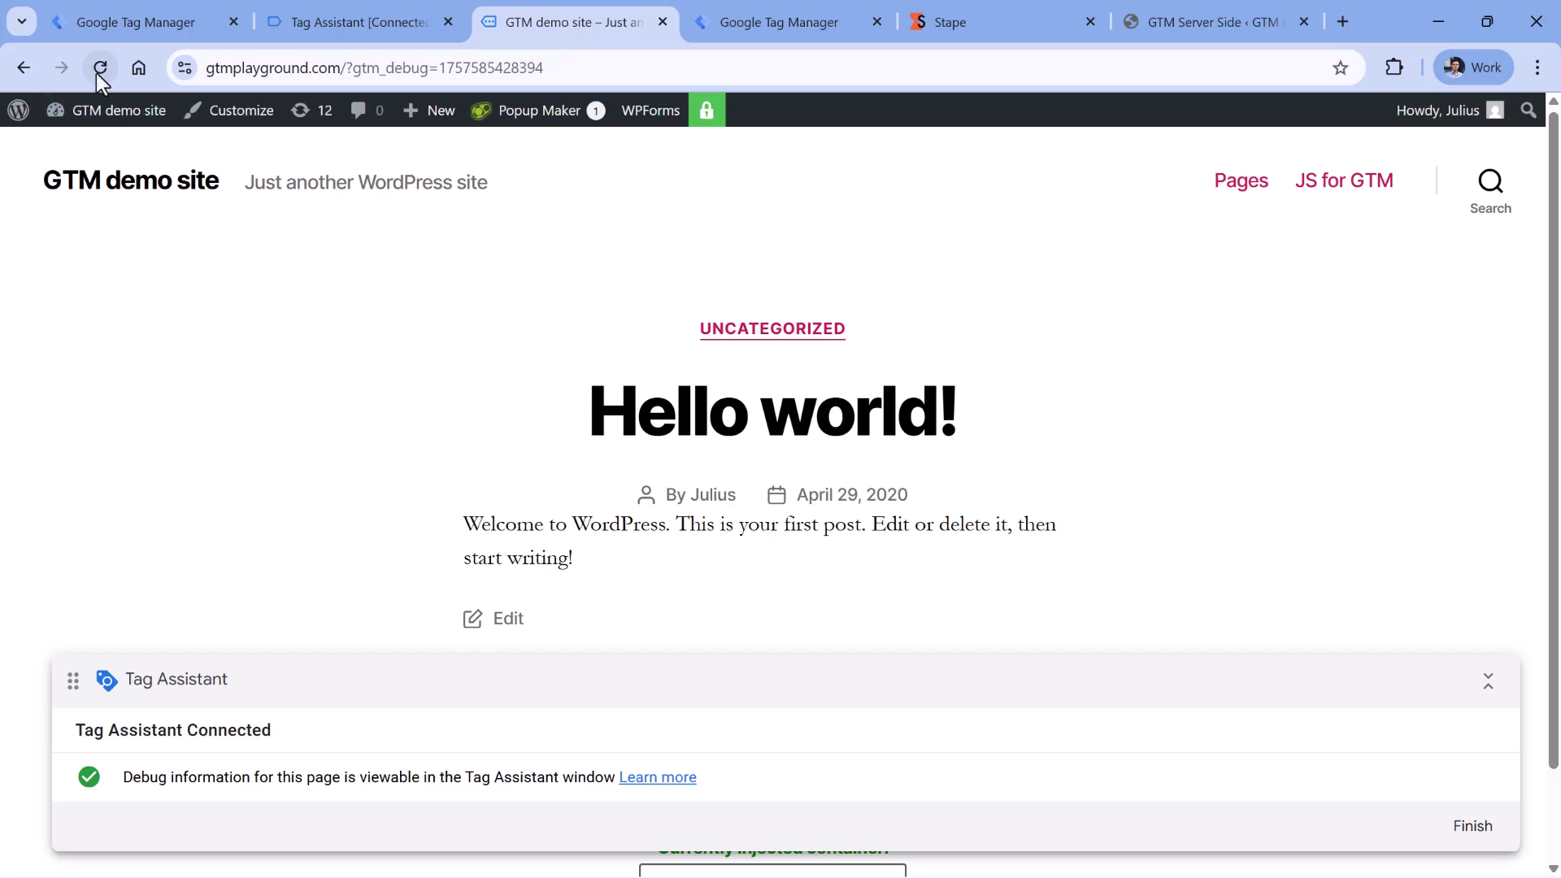
# Reload the demo site page for preview.
pyautogui.click(99, 69)
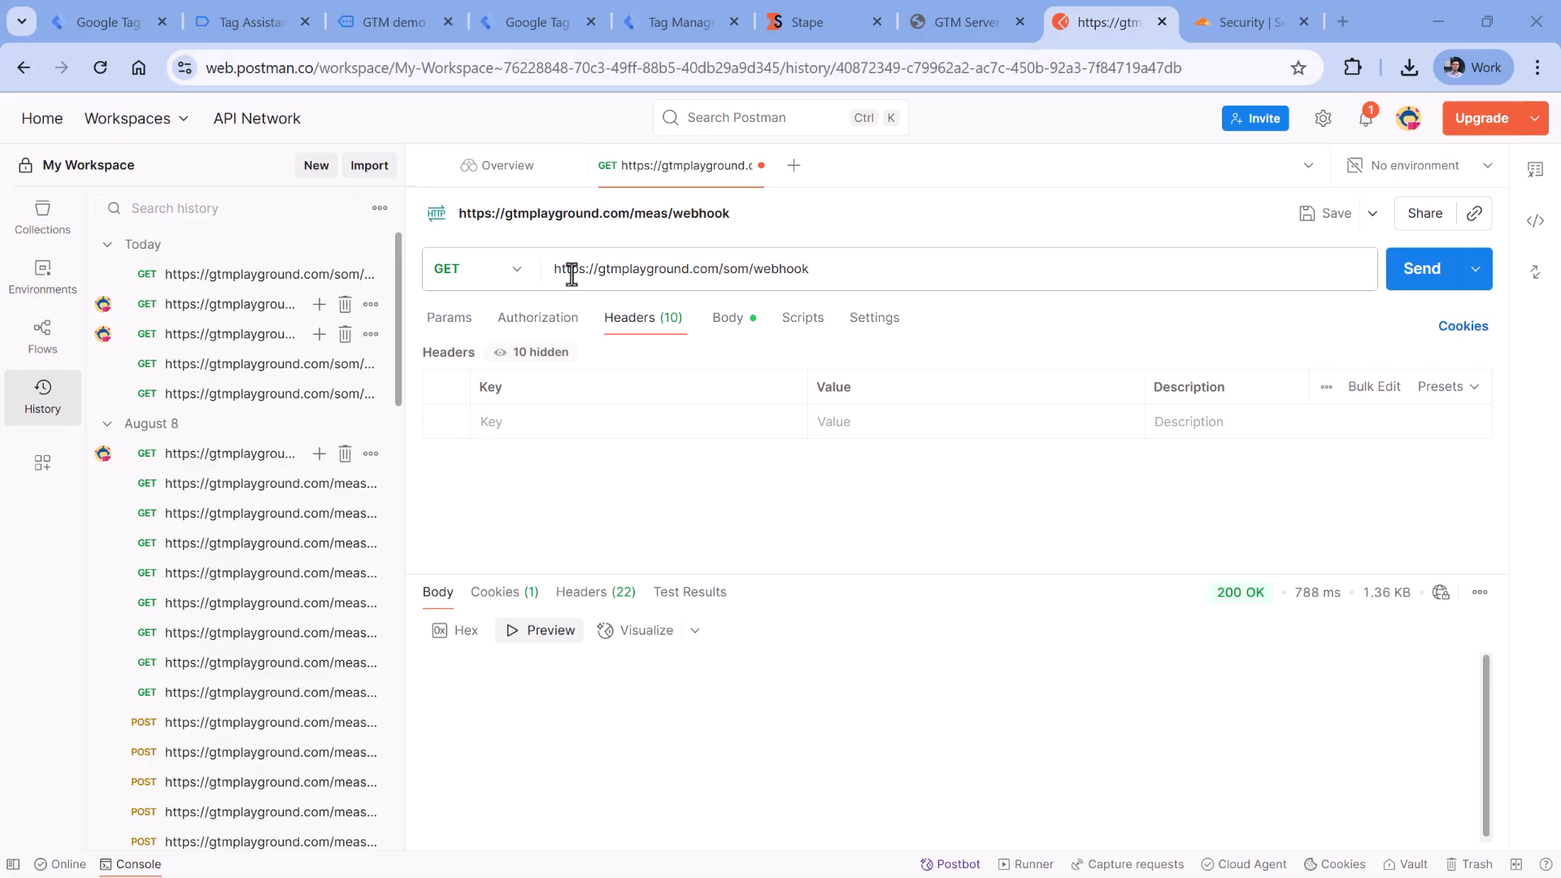
# Highlight the domain, som path and webhook parts of the Postman request URL.
pyautogui.moveTo(552, 267)
pyautogui.mouseDown()
pyautogui.moveTo(618, 268)
pyautogui.moveTo(549, 268)
pyautogui.mouseUp()
pyautogui.click(673, 268)
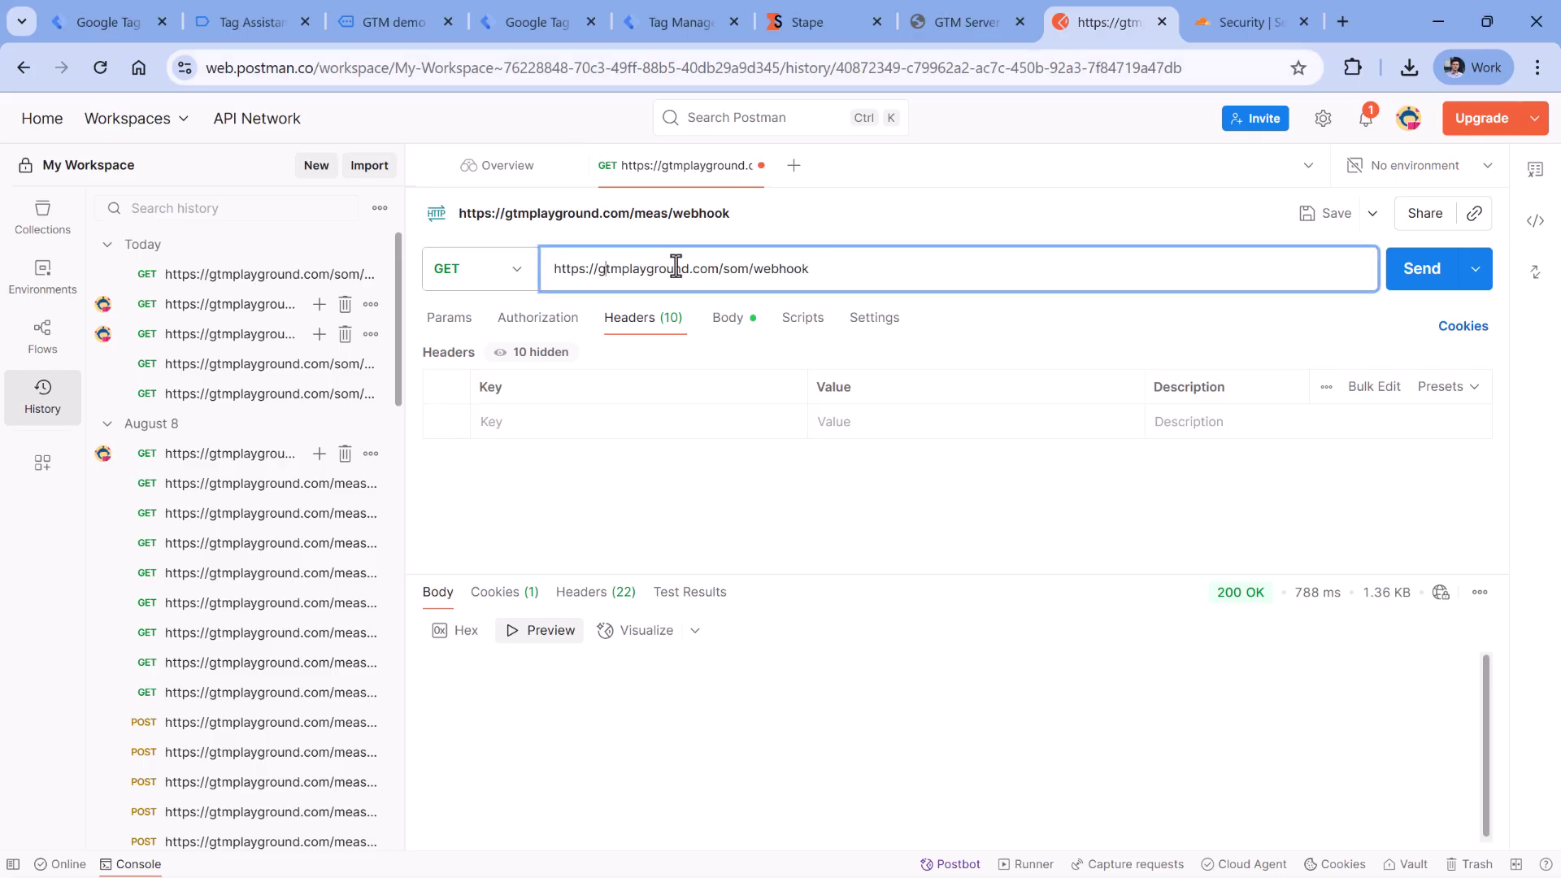
pyautogui.moveTo(724, 268); pyautogui.dragTo(562, 271)
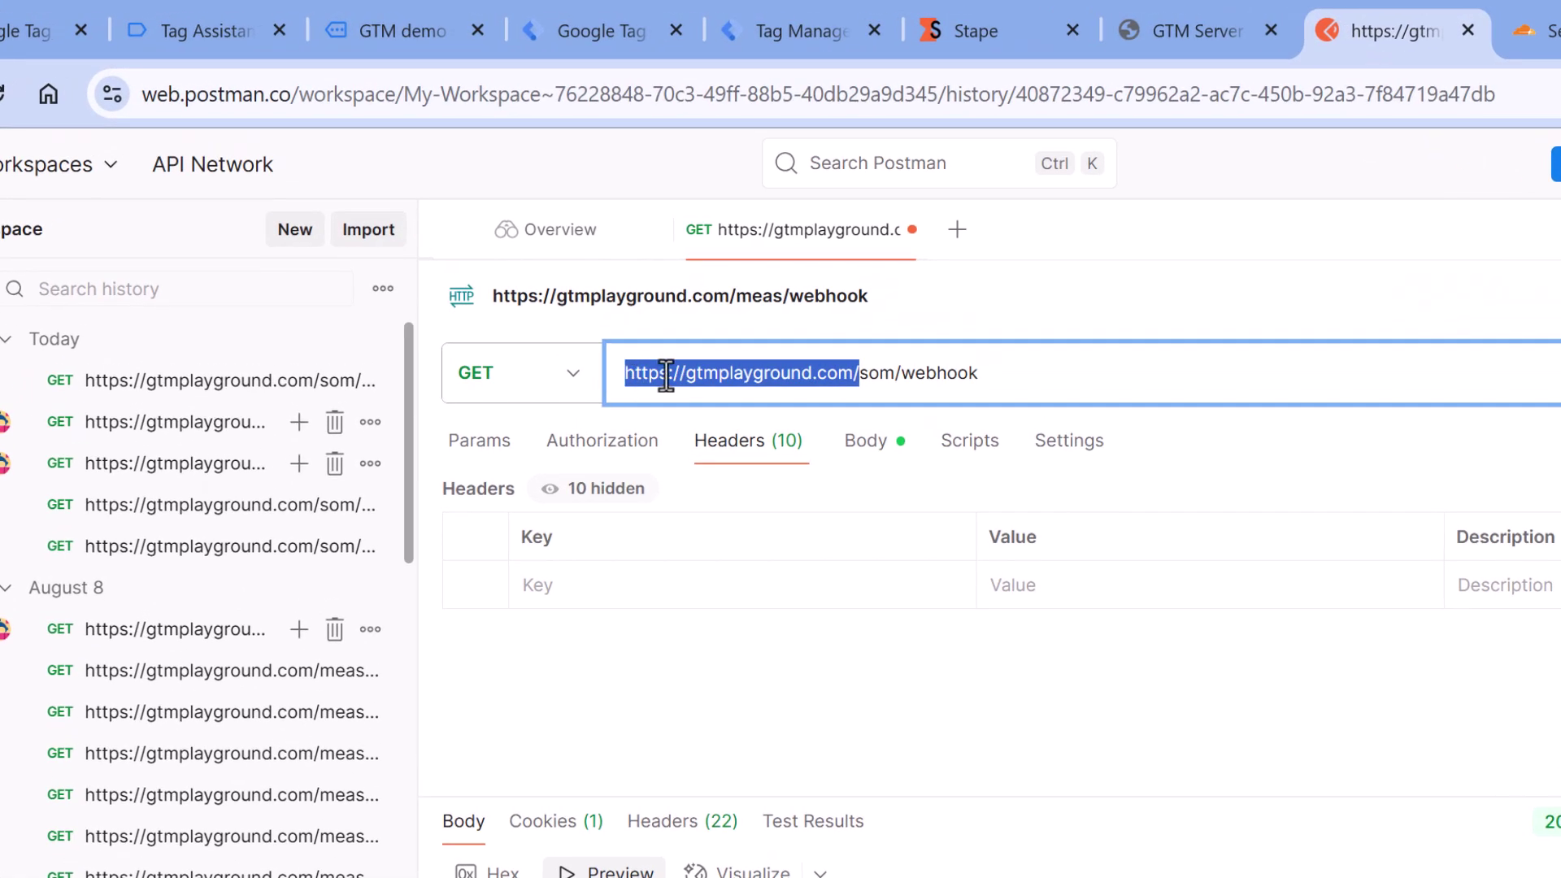
pyautogui.click(668, 372)
pyautogui.moveTo(861, 372); pyautogui.dragTo(890, 377)
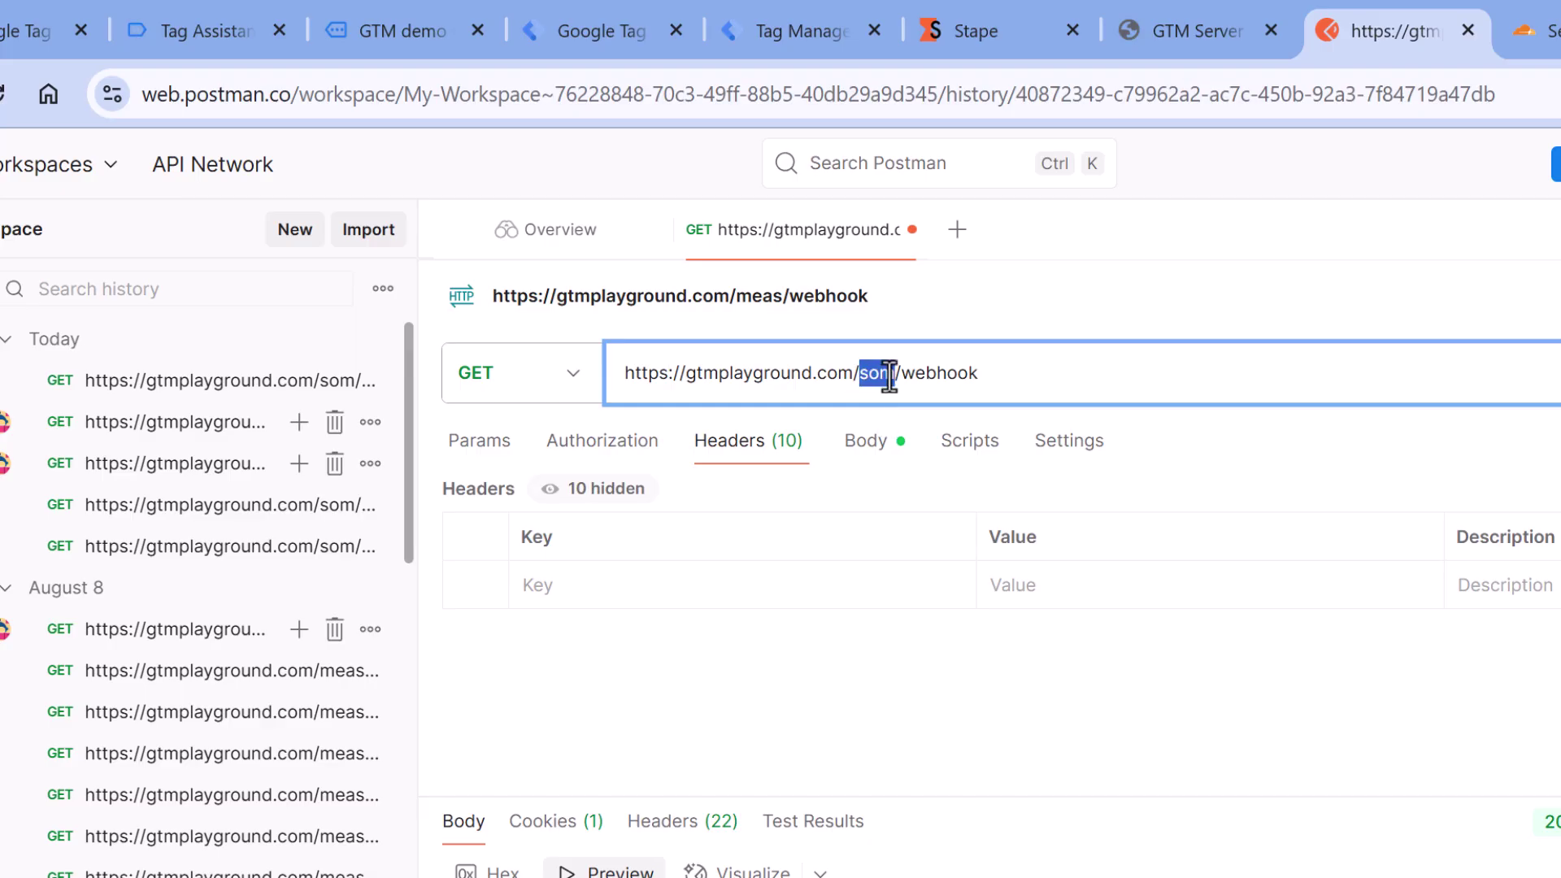
pyautogui.click(868, 372)
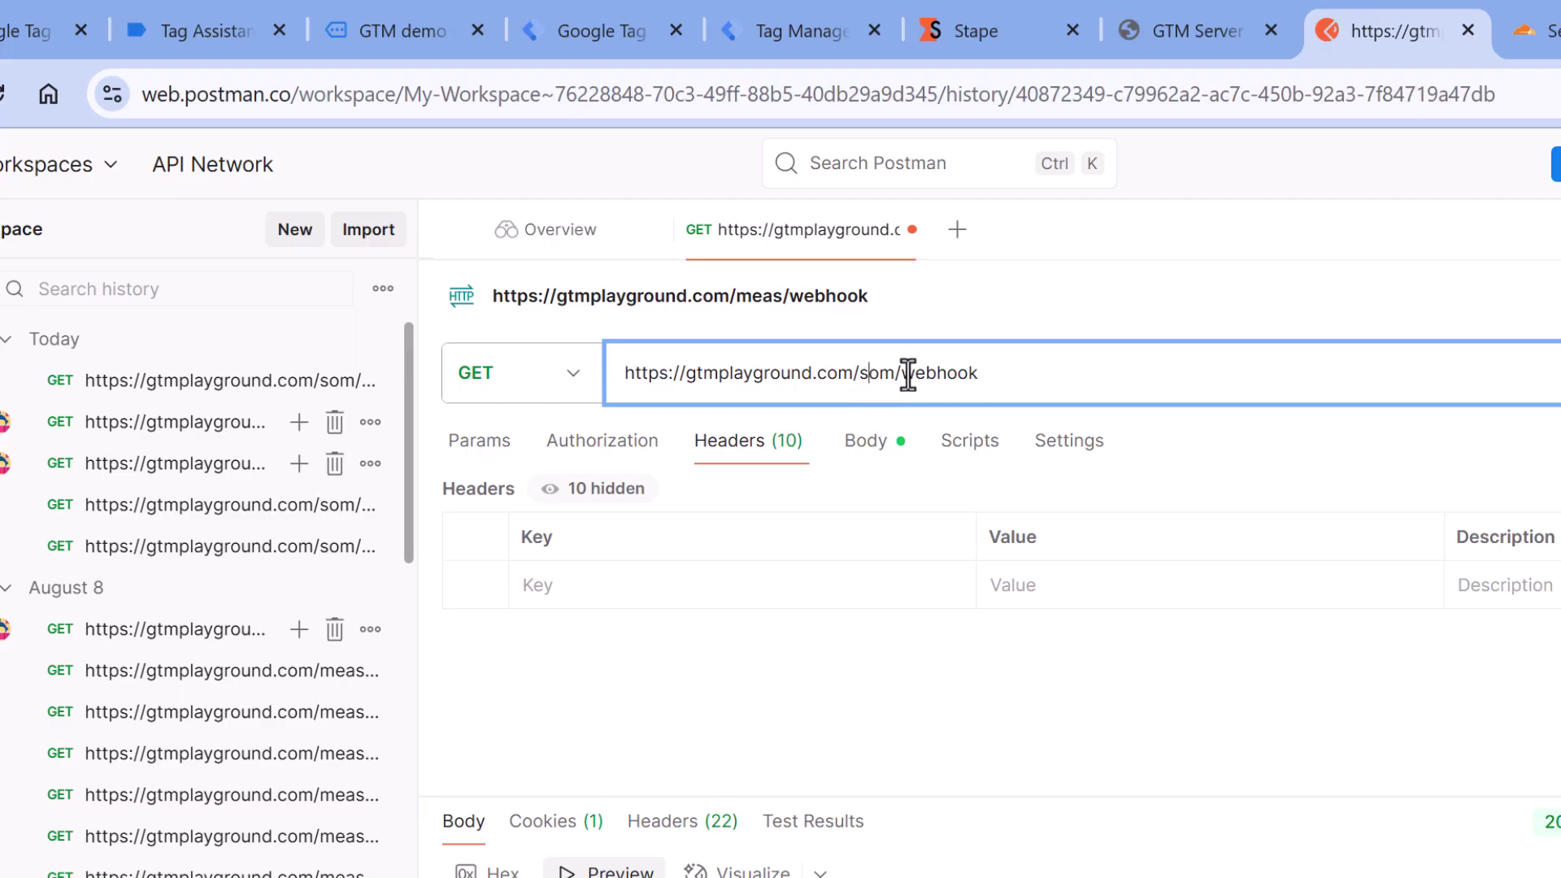
pyautogui.moveTo(904, 370); pyautogui.dragTo(986, 371)
pyautogui.click(986, 372)
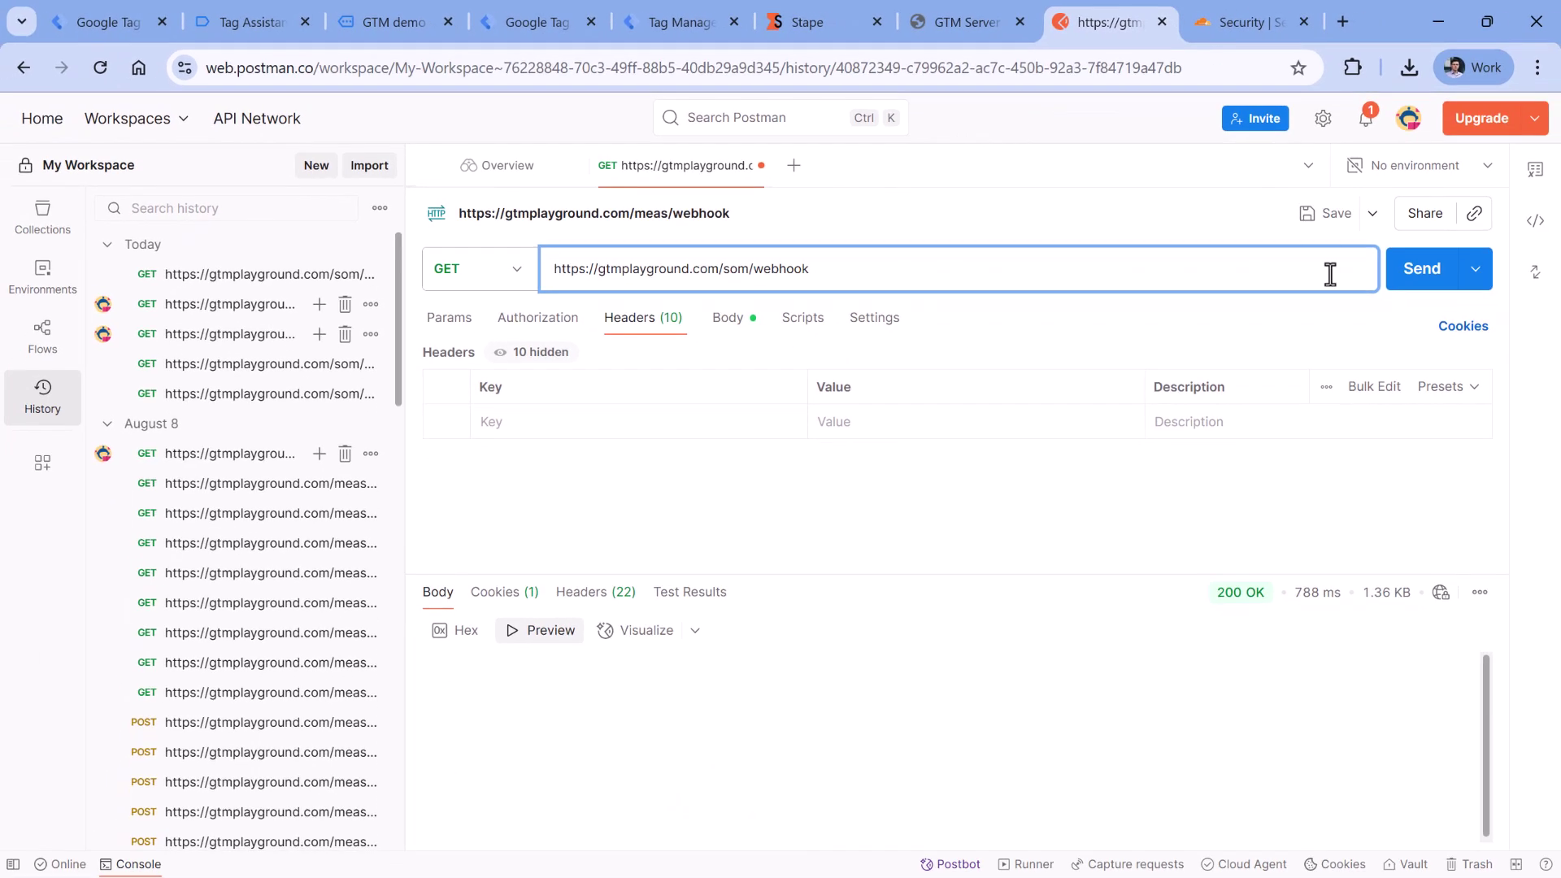
pyautogui.click(1432, 281)
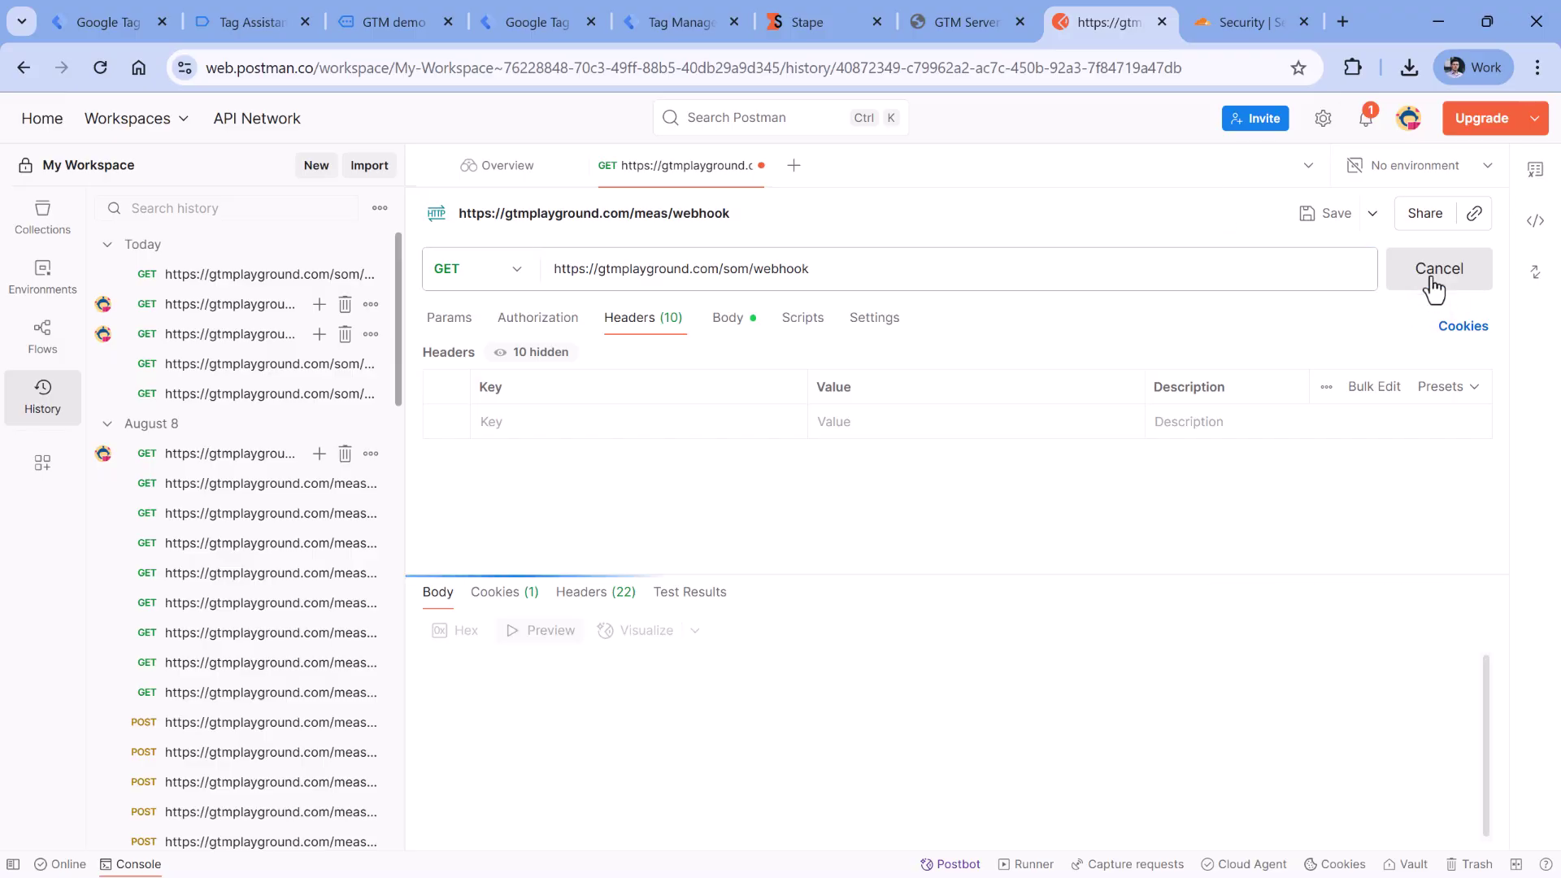
pyautogui.moveTo(1224, 603)
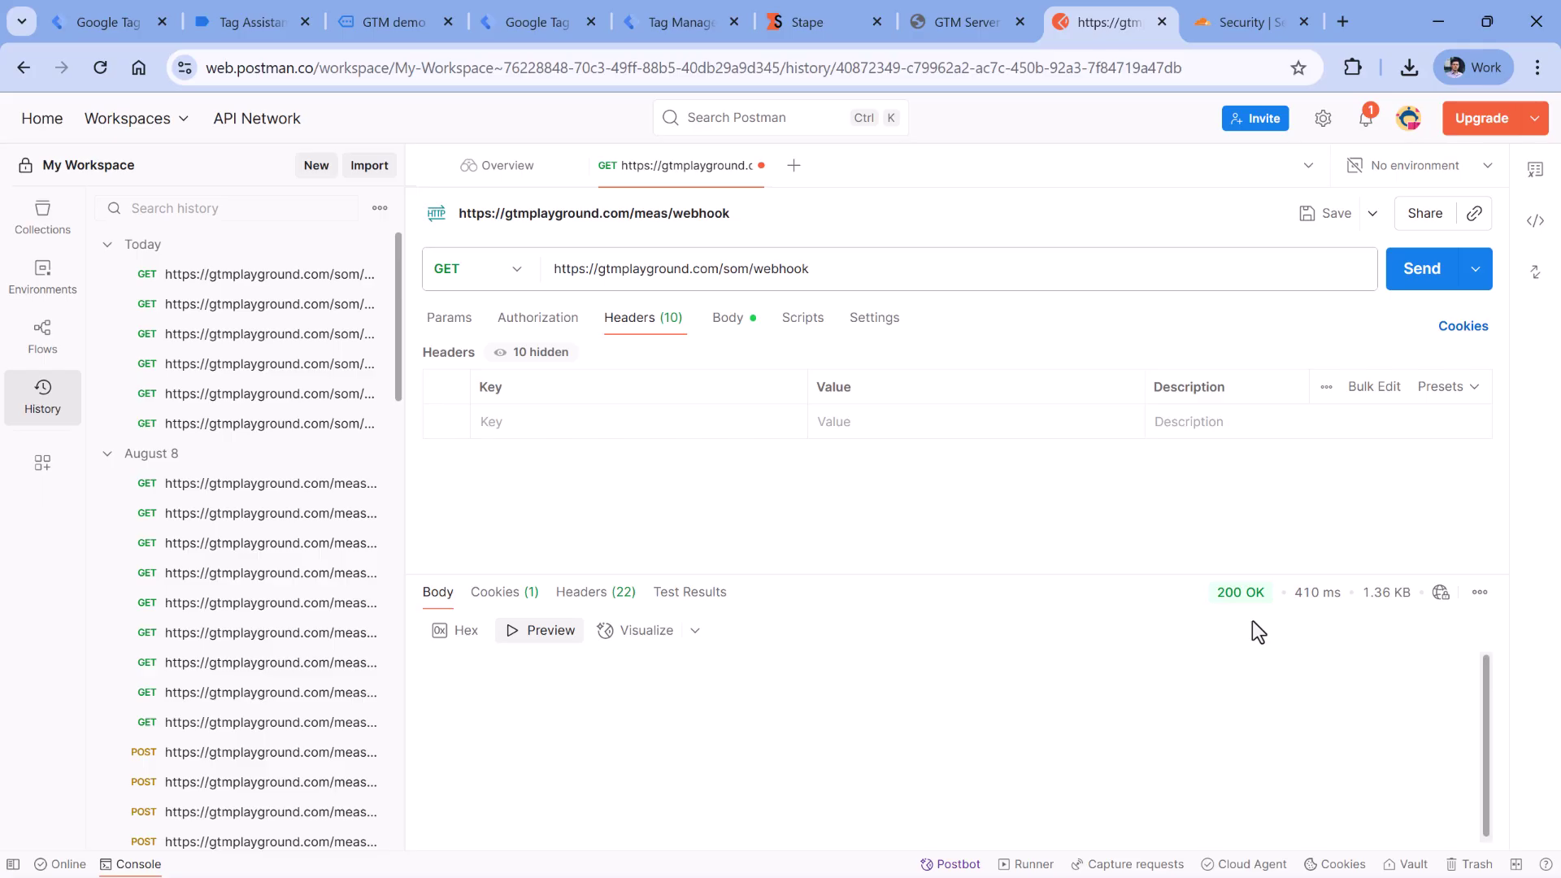
pyautogui.click(651, 22)
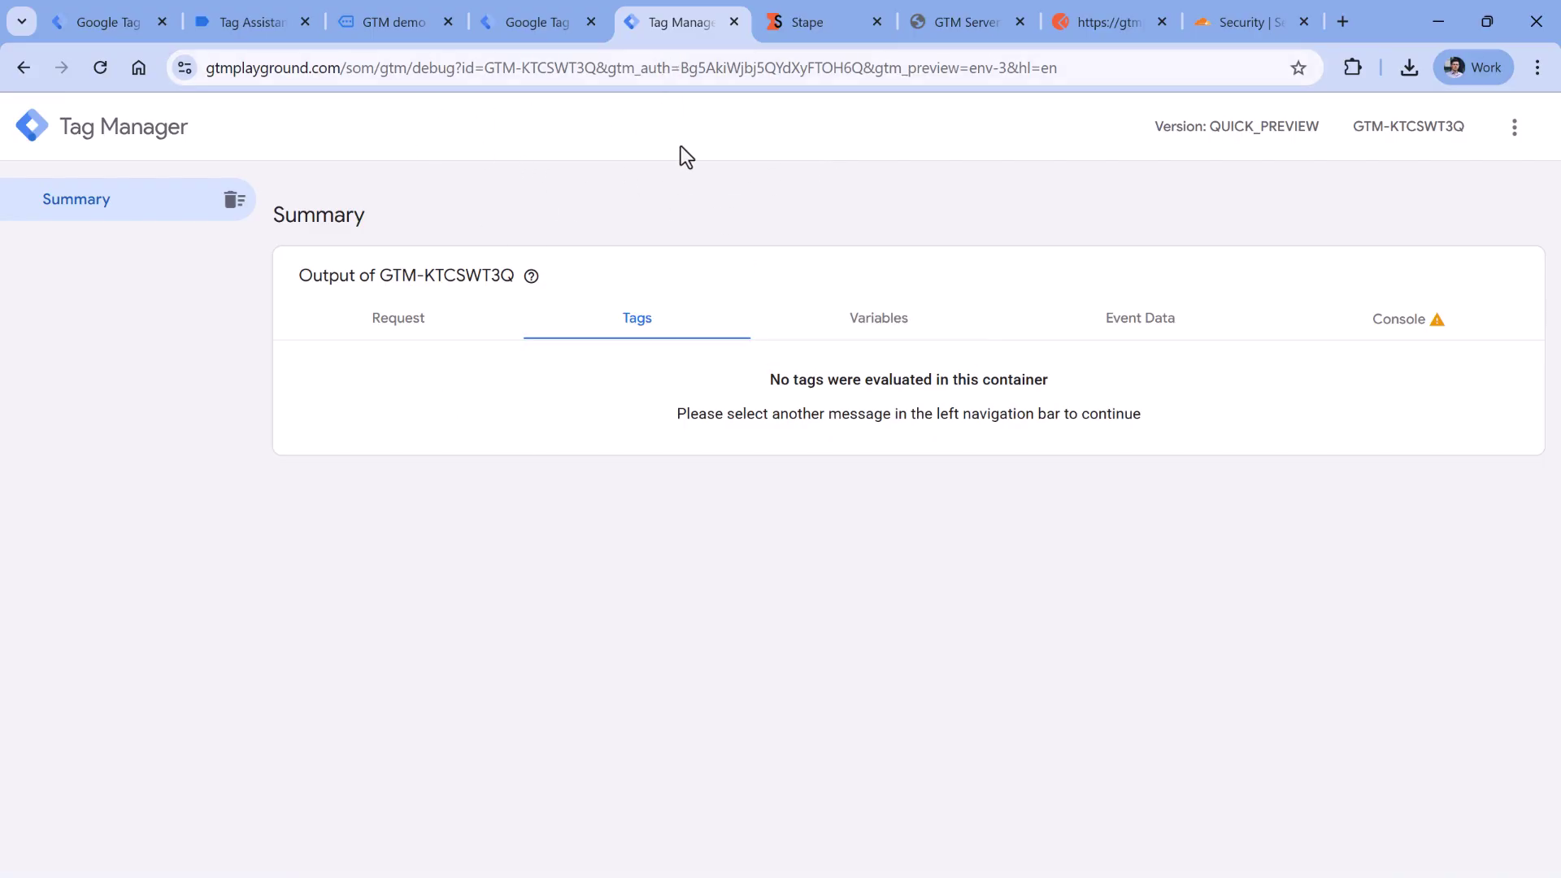
# Open the Send requests manually details and highlight the preview header name and value.
pyautogui.click(1514, 130)
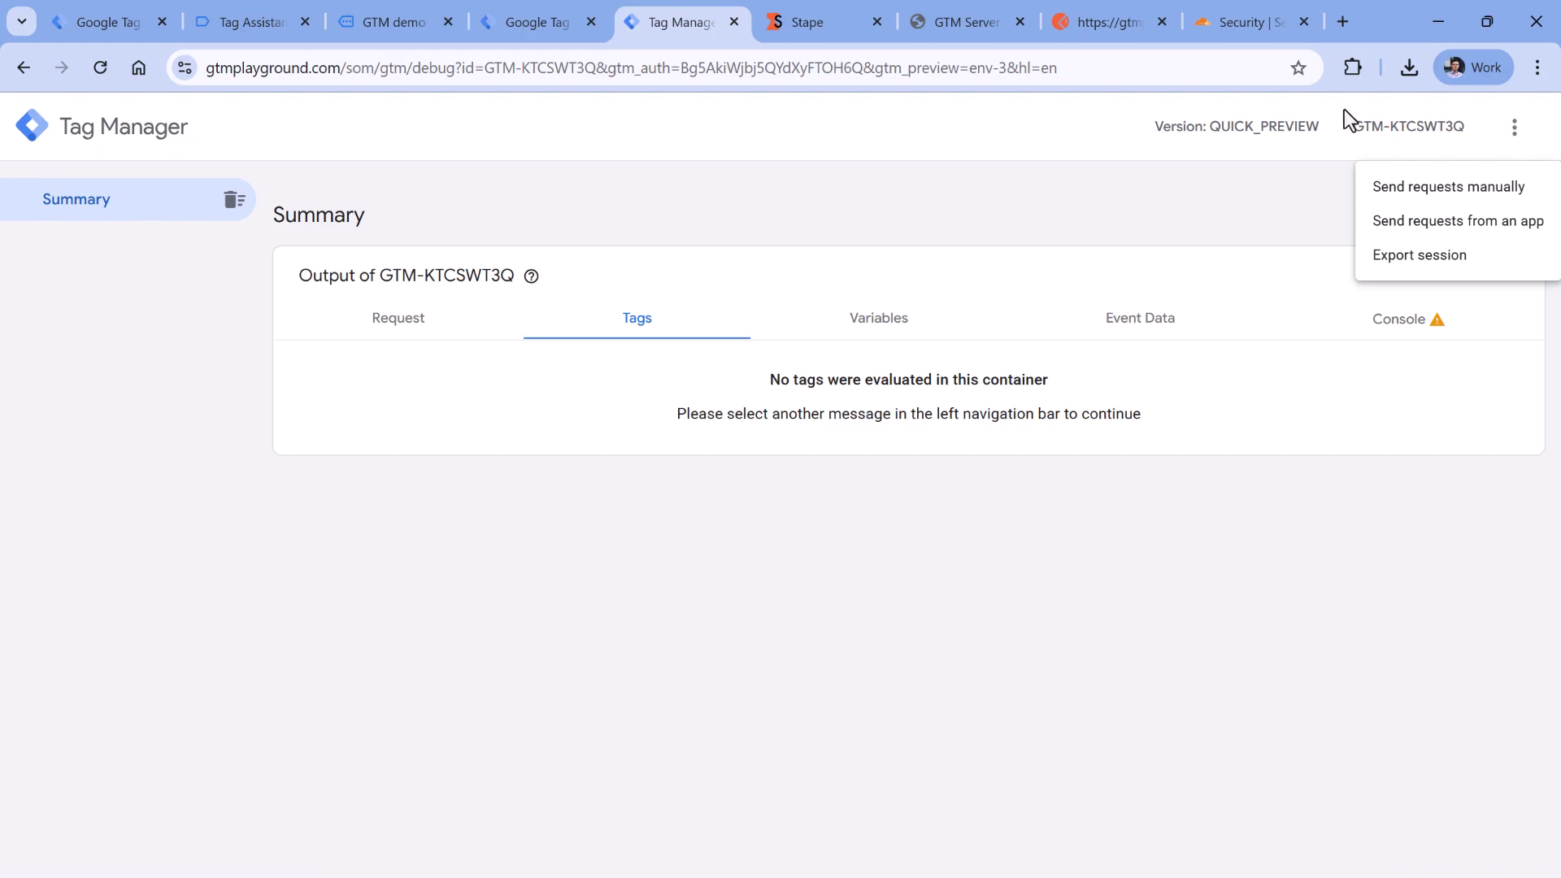
pyautogui.click(1471, 192)
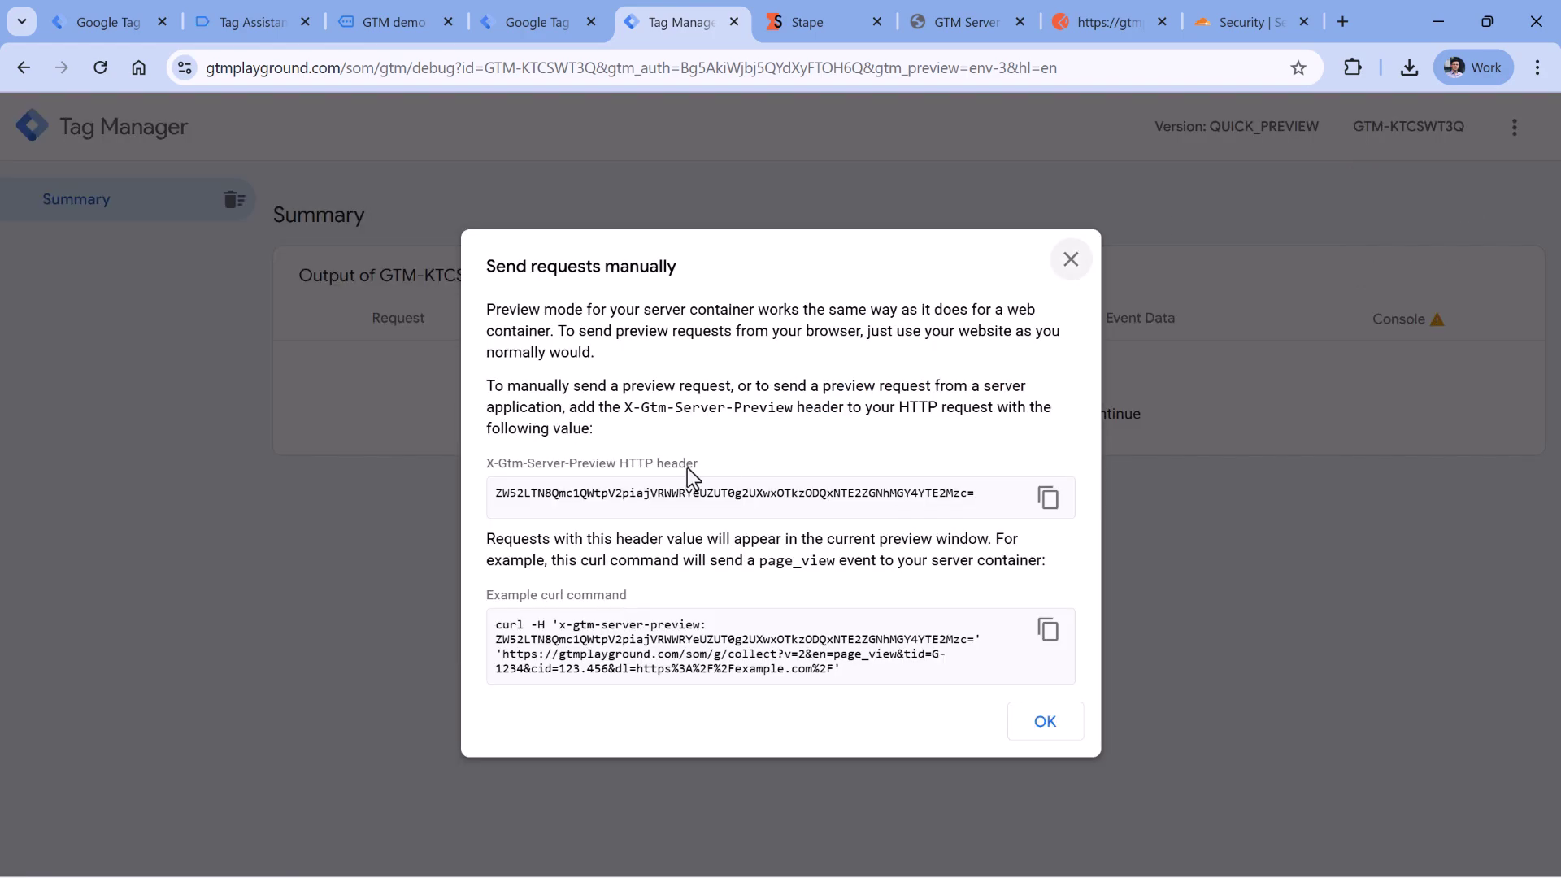
pyautogui.moveTo(486, 465); pyautogui.dragTo(616, 472)
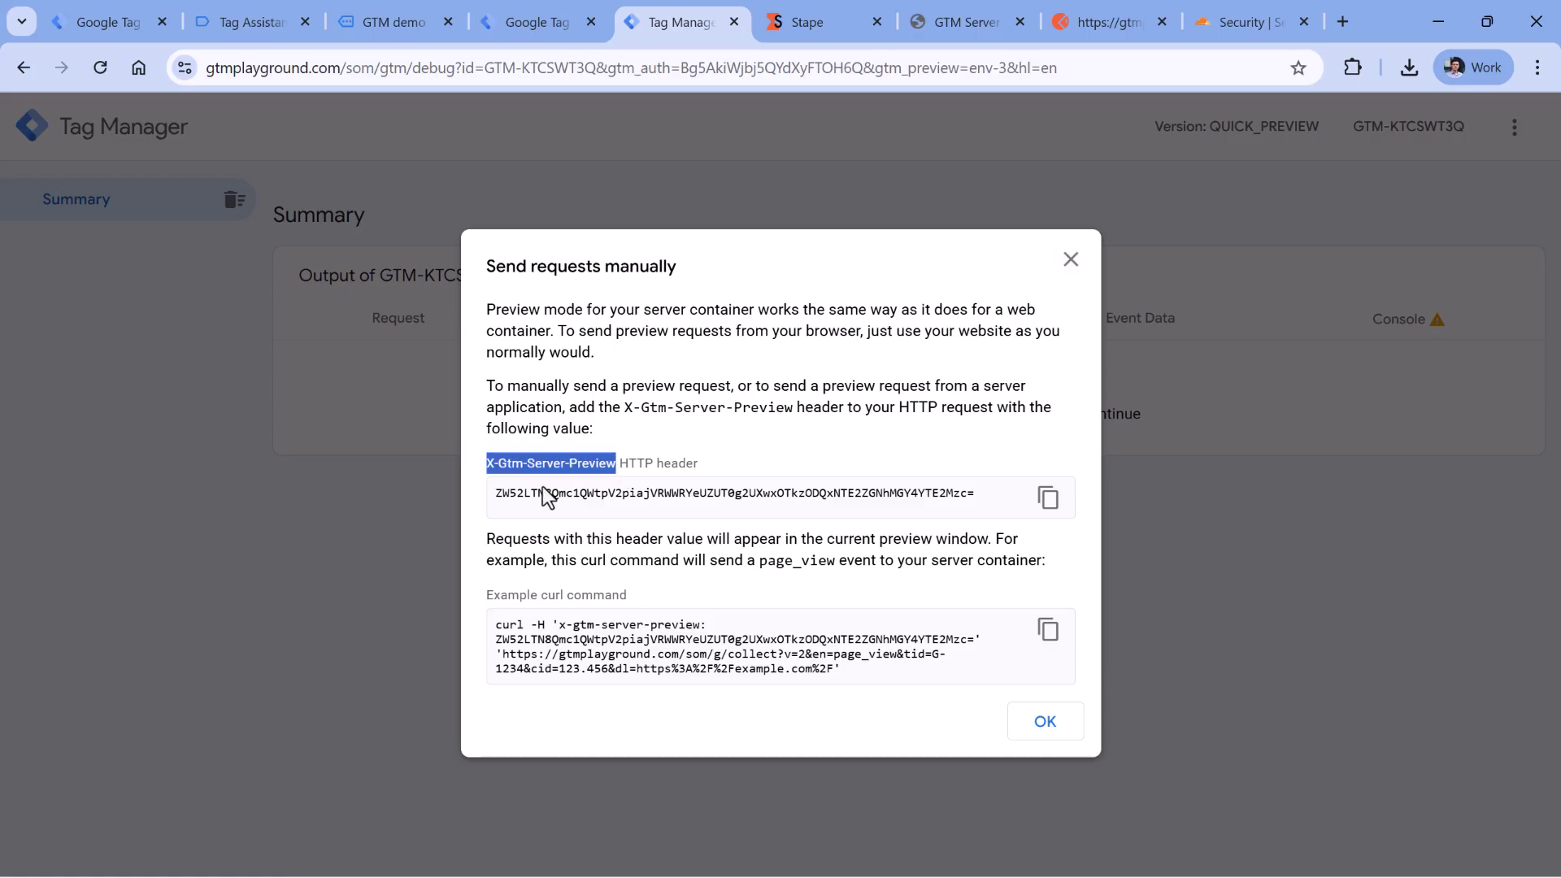
pyautogui.moveTo(490, 496); pyautogui.dragTo(989, 504)
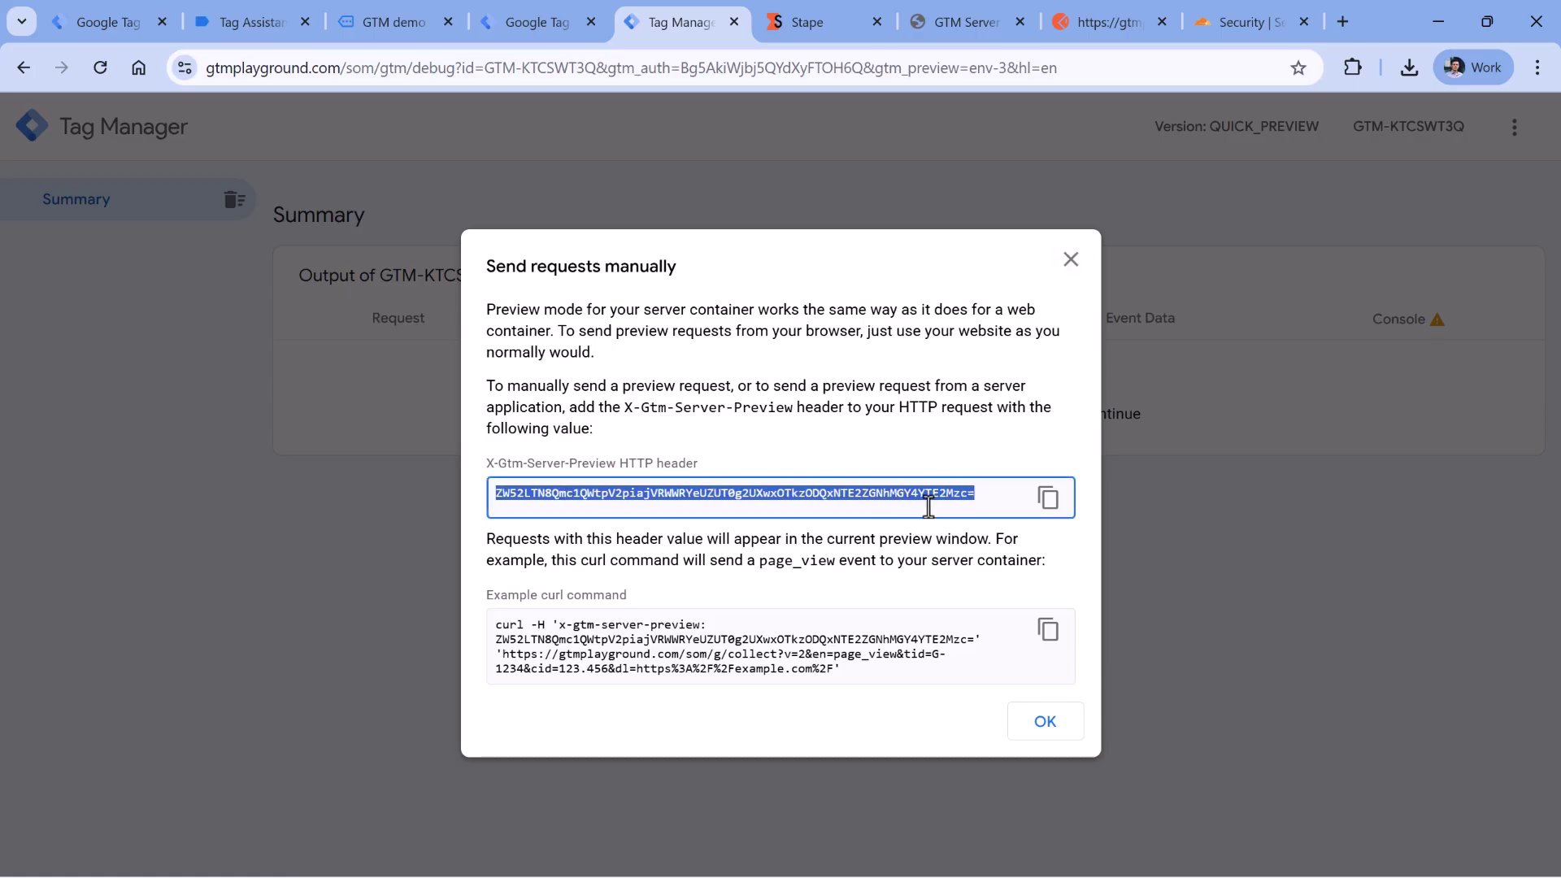
pyautogui.click(710, 459)
# Copy the X-Gtm-Server-Preview header name and go back to Postman.
pyautogui.moveTo(488, 465); pyautogui.dragTo(617, 472)
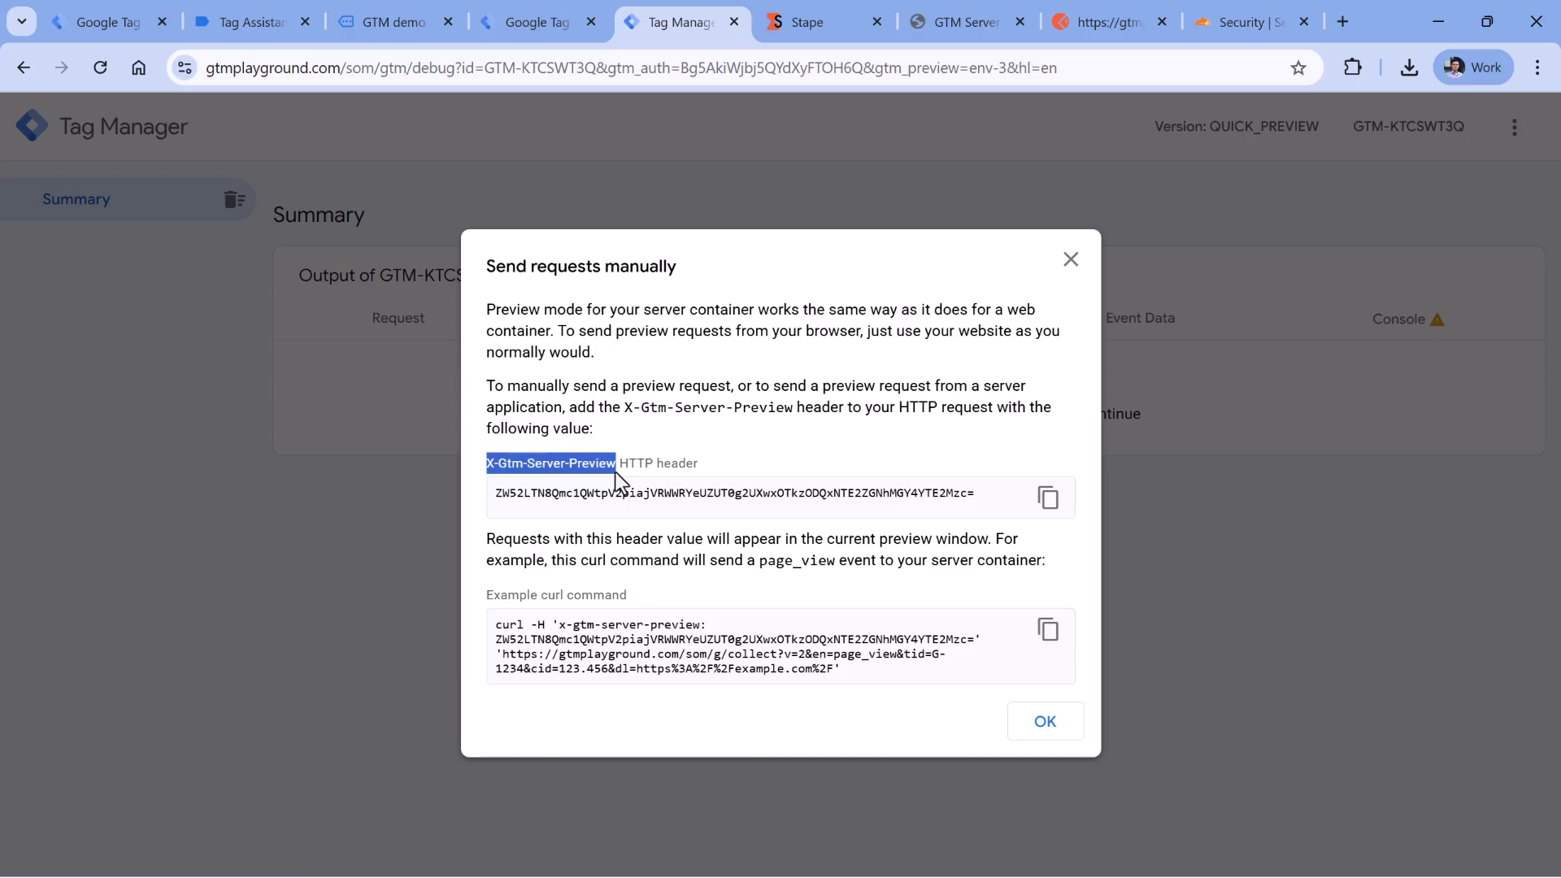
pyautogui.rightClick(584, 471)
pyautogui.click(661, 497)
pyautogui.click(1102, 25)
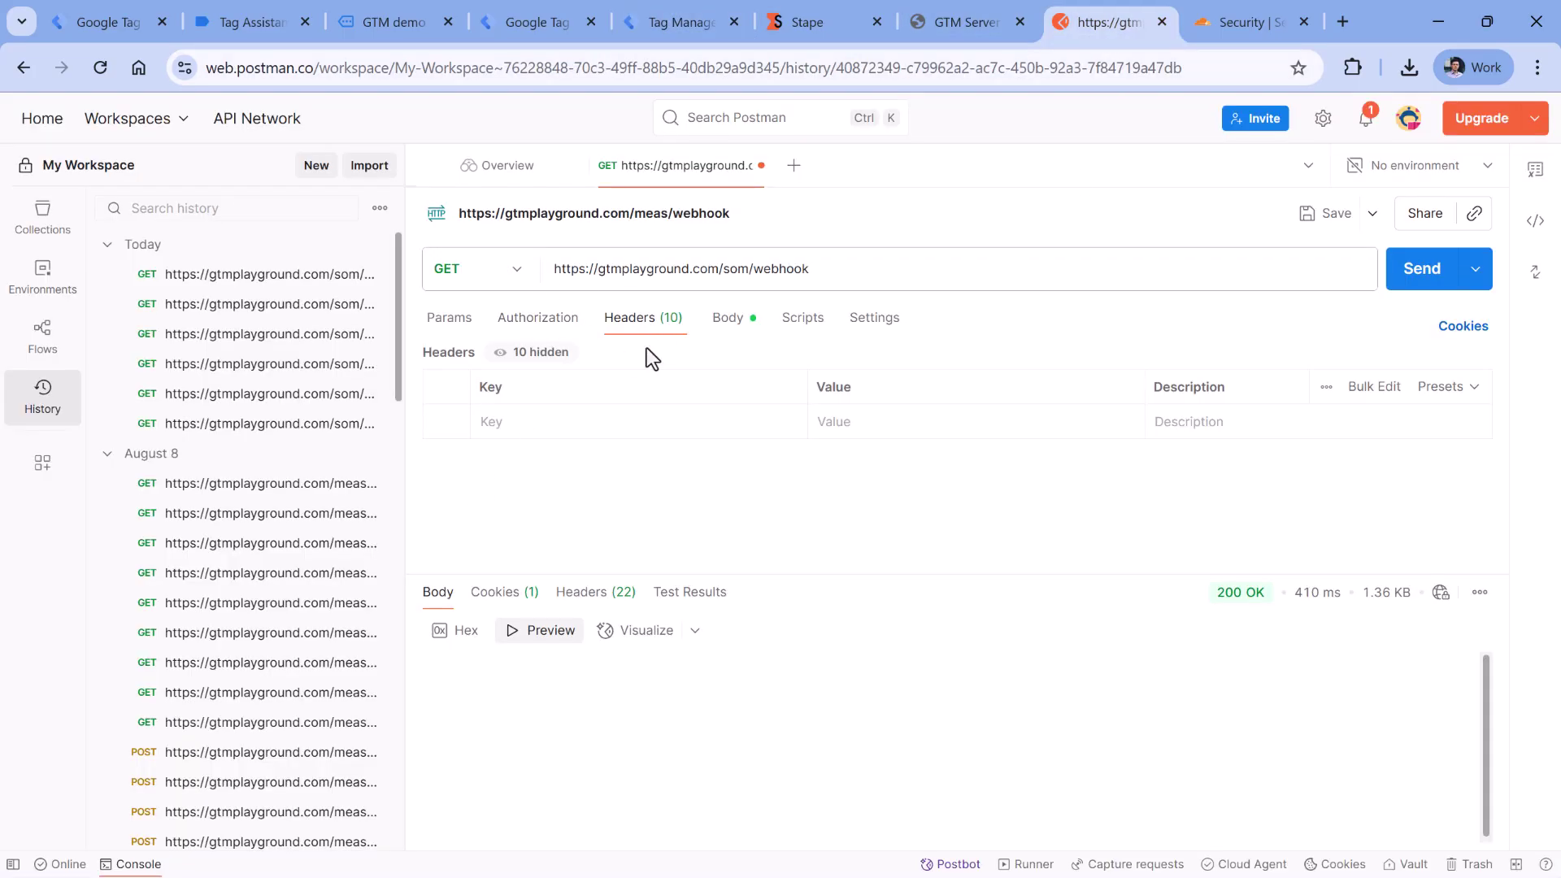
# Paste X-Gtm-Server-Preview as a new header key and copy the preview header value from Tag Manager.
pyautogui.click(530, 421)
pyautogui.hotkey('ctrl', 'v')
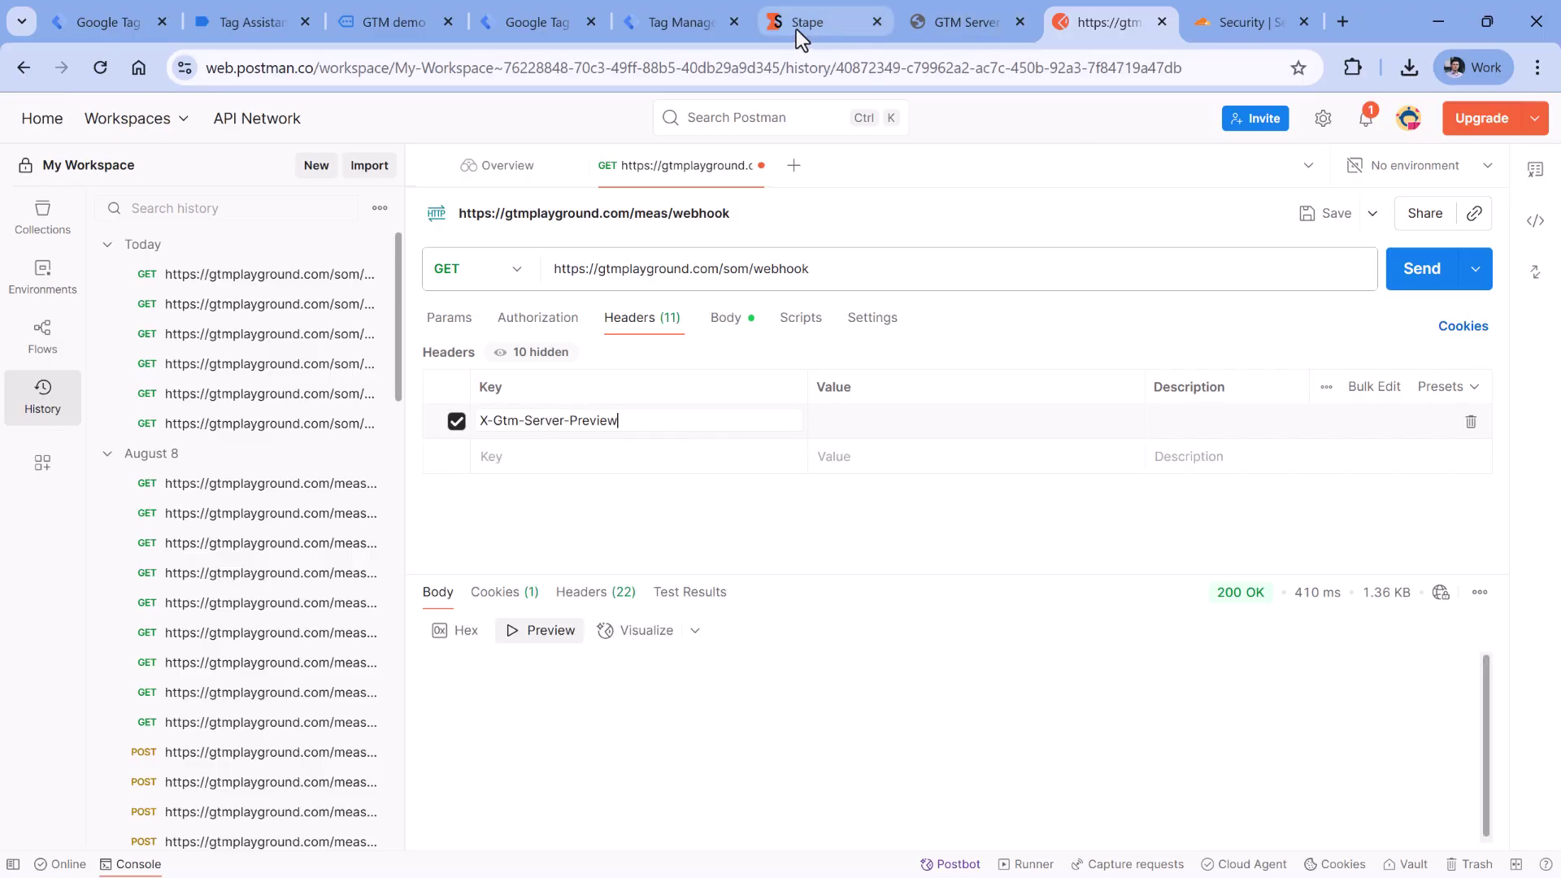
pyautogui.click(678, 27)
pyautogui.click(1049, 498)
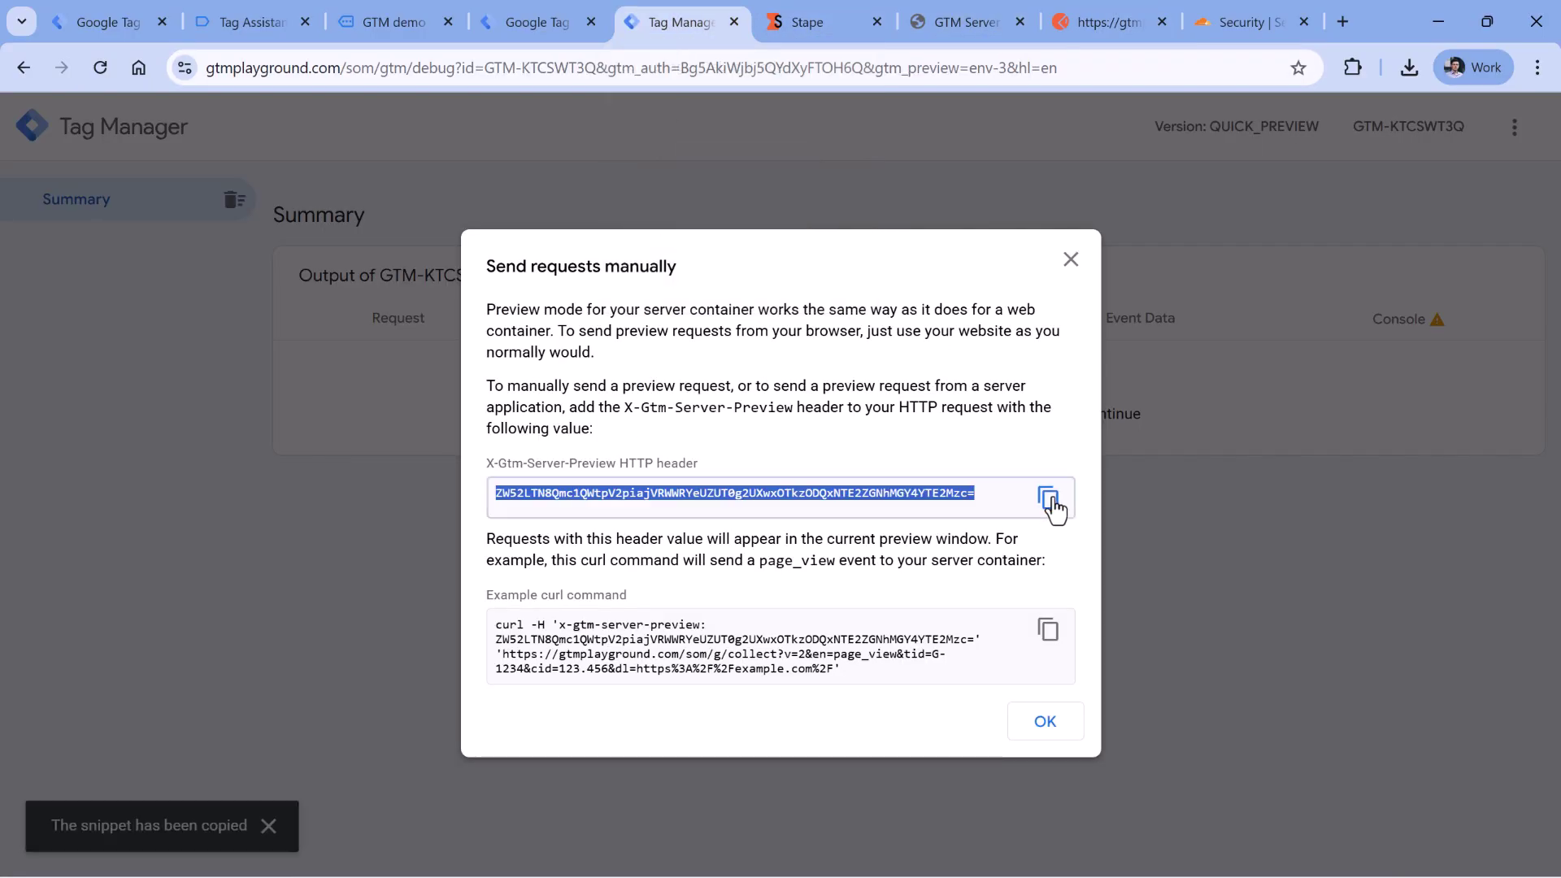
pyautogui.click(1109, 22)
# Paste the preview value into the header, resend the webhook request, and return to preview.
pyautogui.click(927, 432)
pyautogui.hotkey('ctrl', 'v')
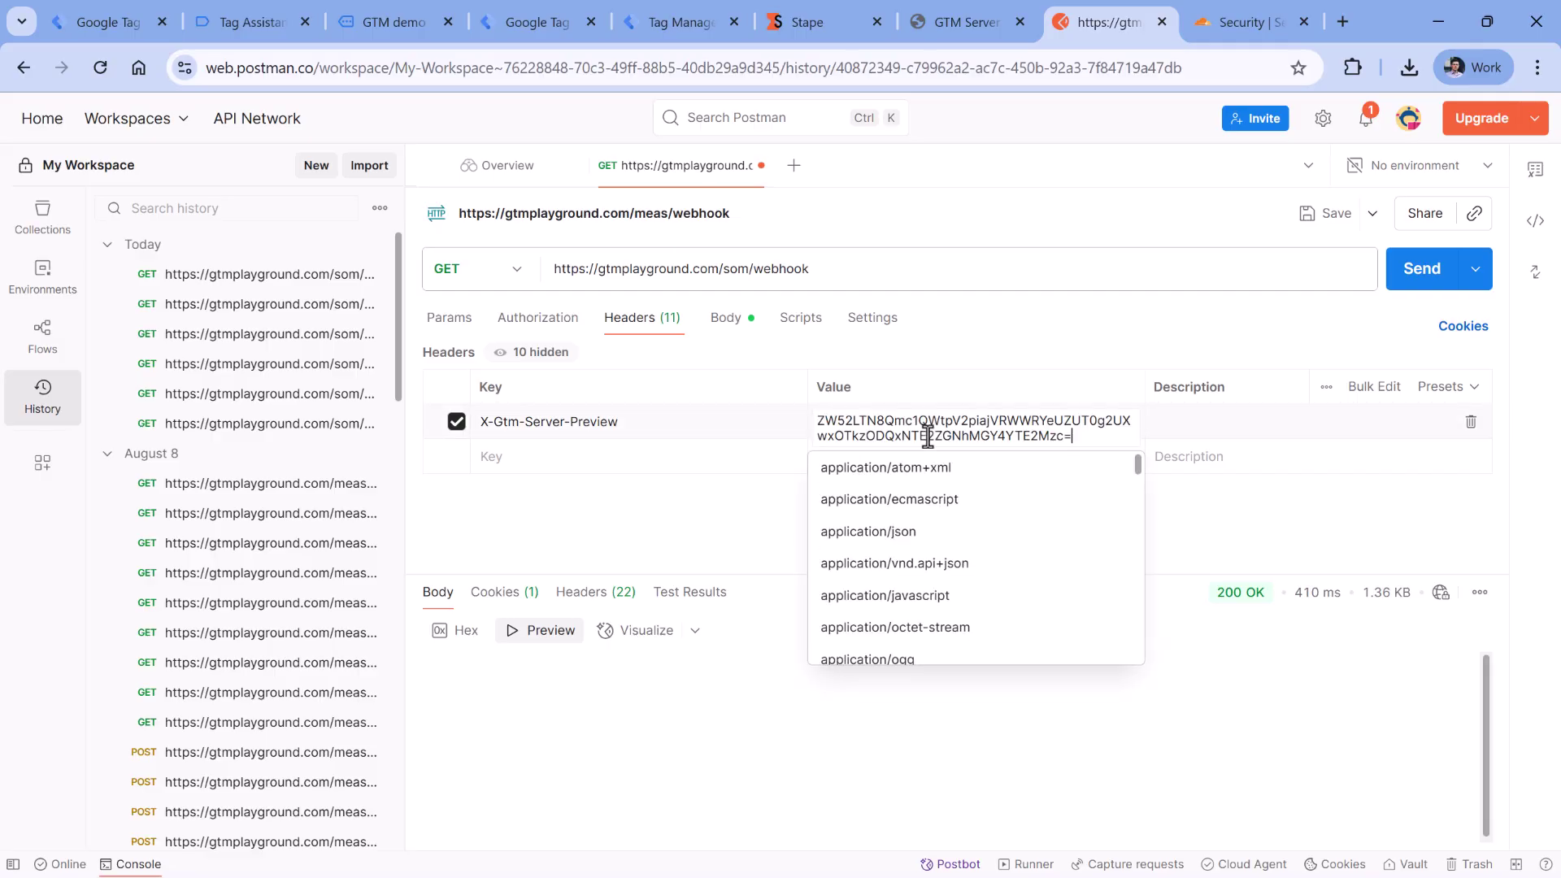
pyautogui.click(729, 526)
pyautogui.click(1421, 281)
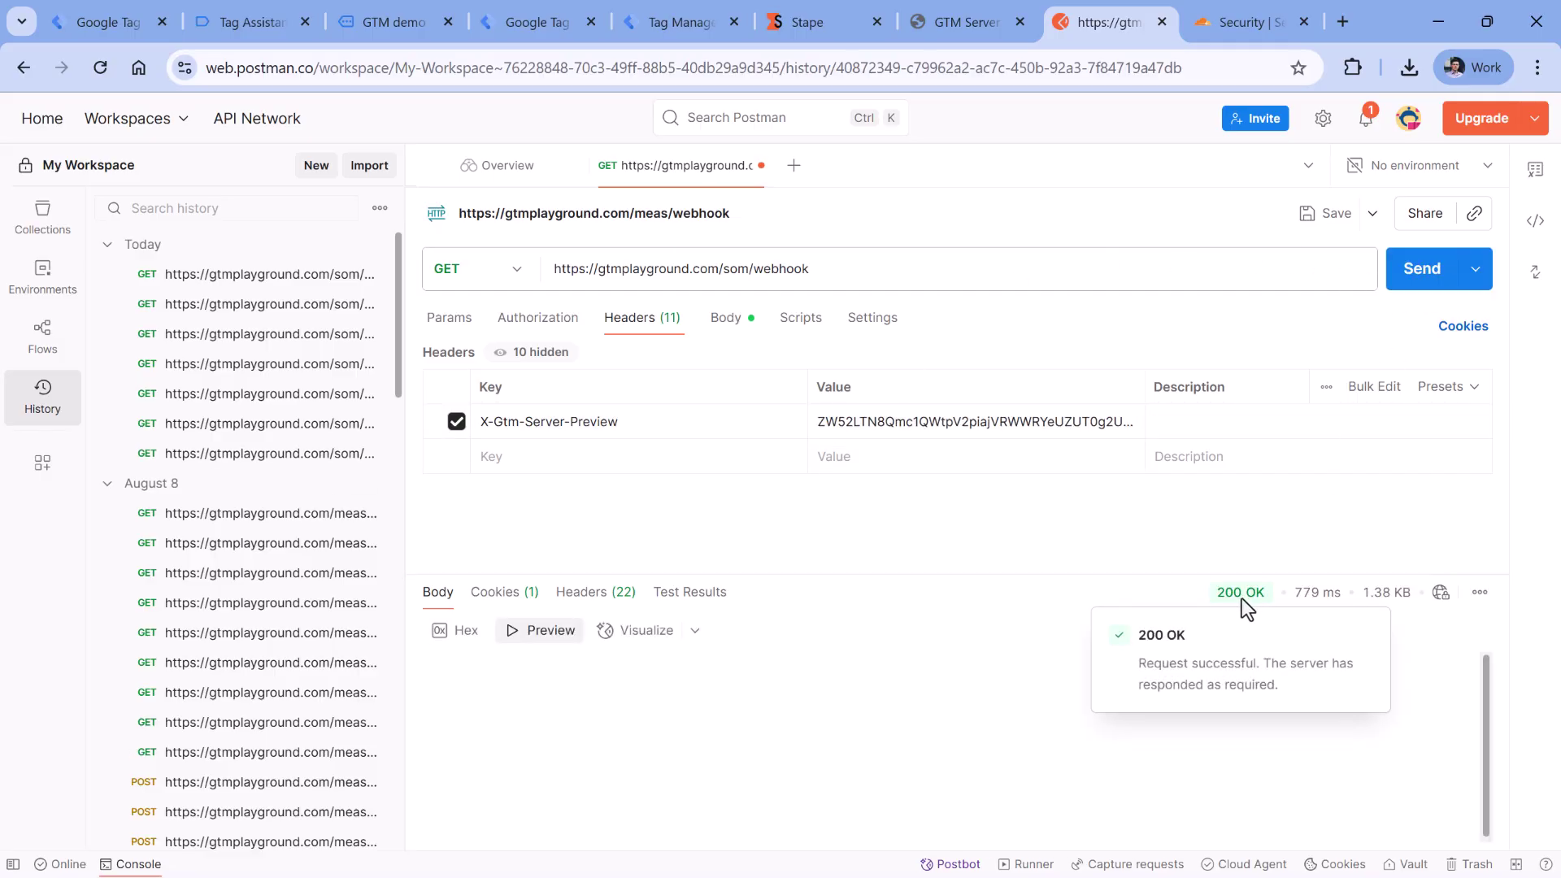
pyautogui.click(683, 24)
# Check the qualified_lead event's tags, then reopen Send requests manually and highlight the header value.
pyautogui.click(1066, 259)
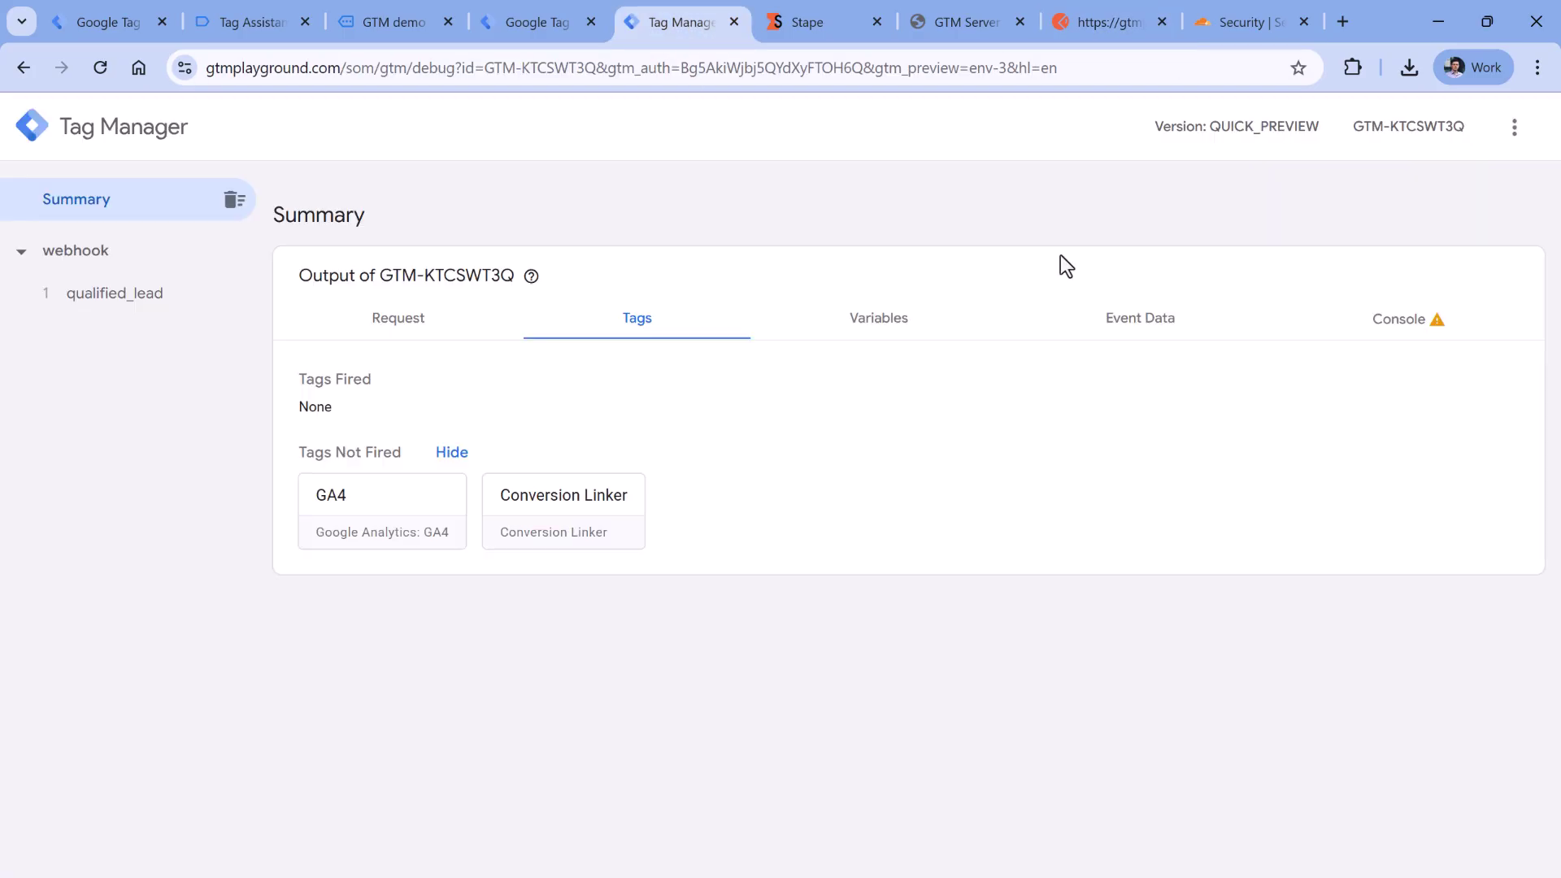
pyautogui.click(127, 303)
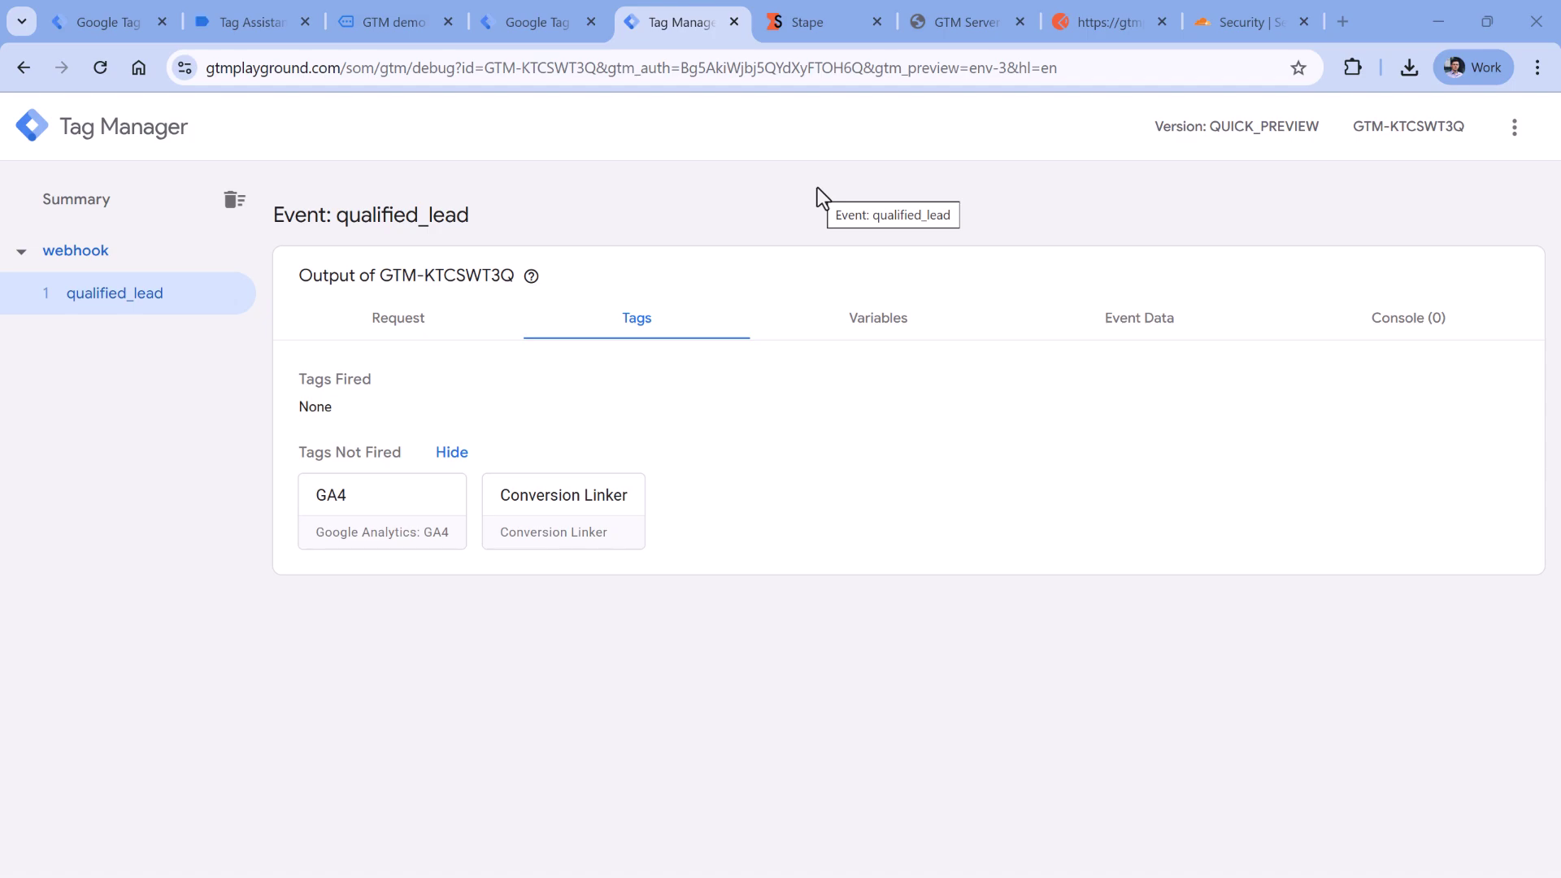
pyautogui.click(1514, 128)
pyautogui.click(1443, 189)
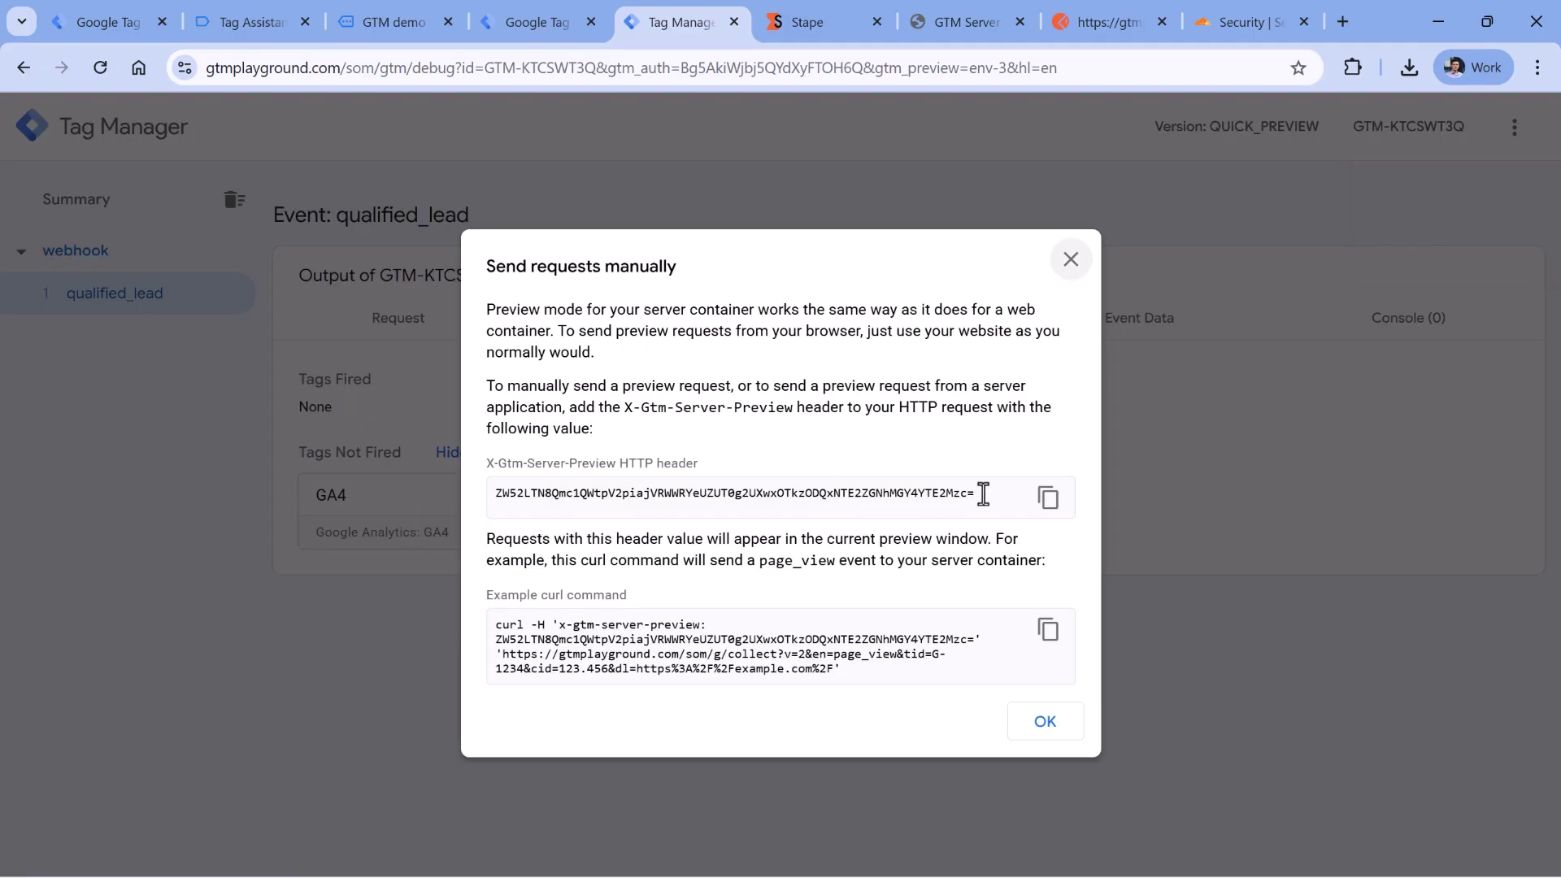
pyautogui.moveTo(980, 492); pyautogui.dragTo(495, 492)
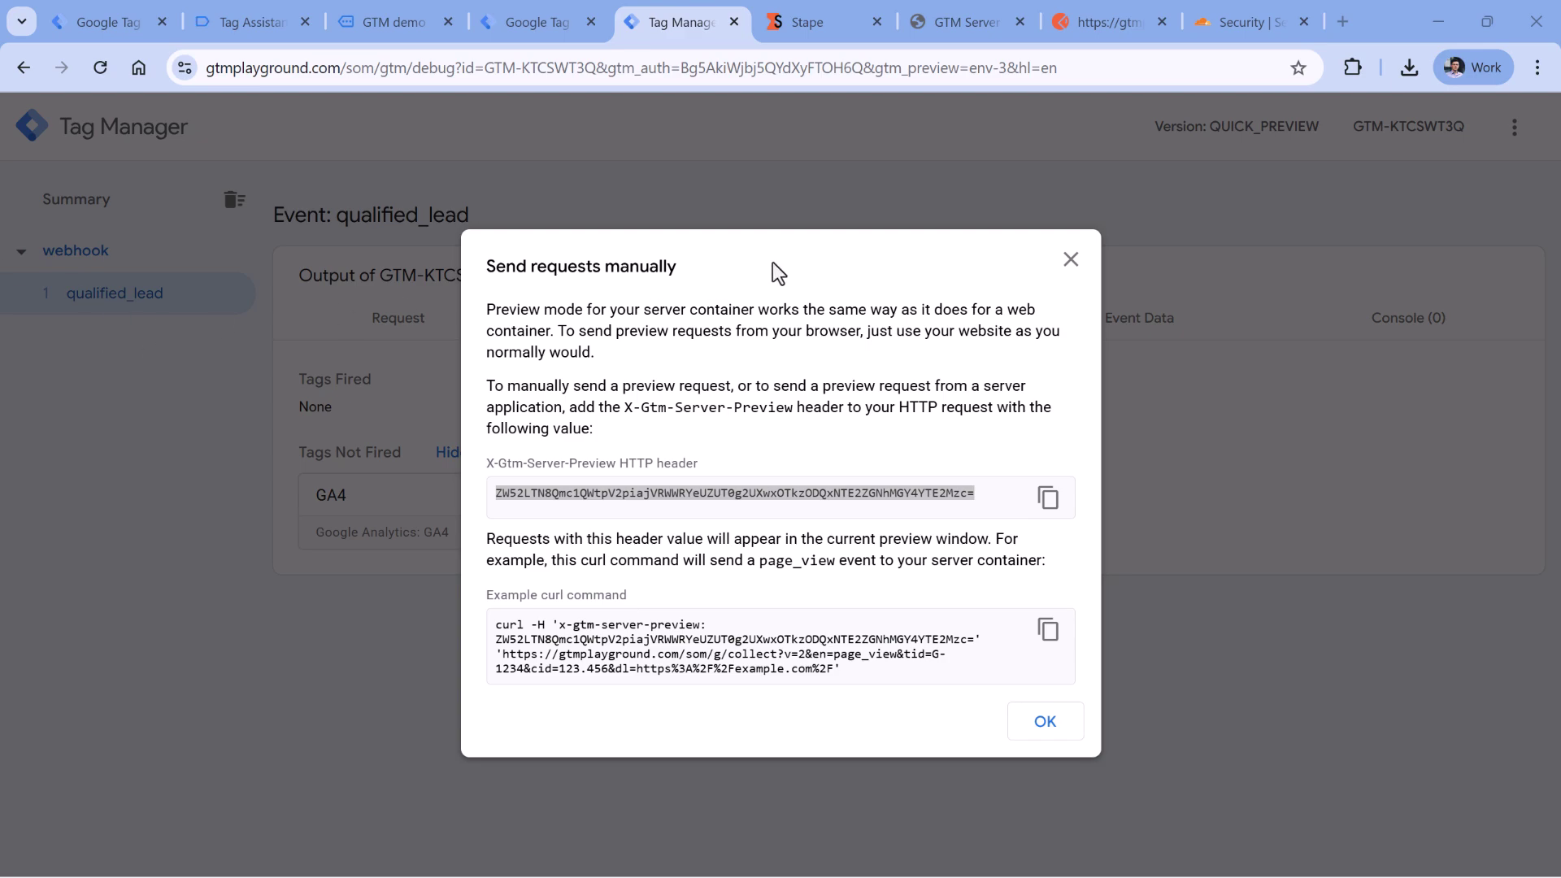
# In Stape, go to the gtm playground container's Power-Ups and choose sGTM Preview header config.
pyautogui.click(824, 24)
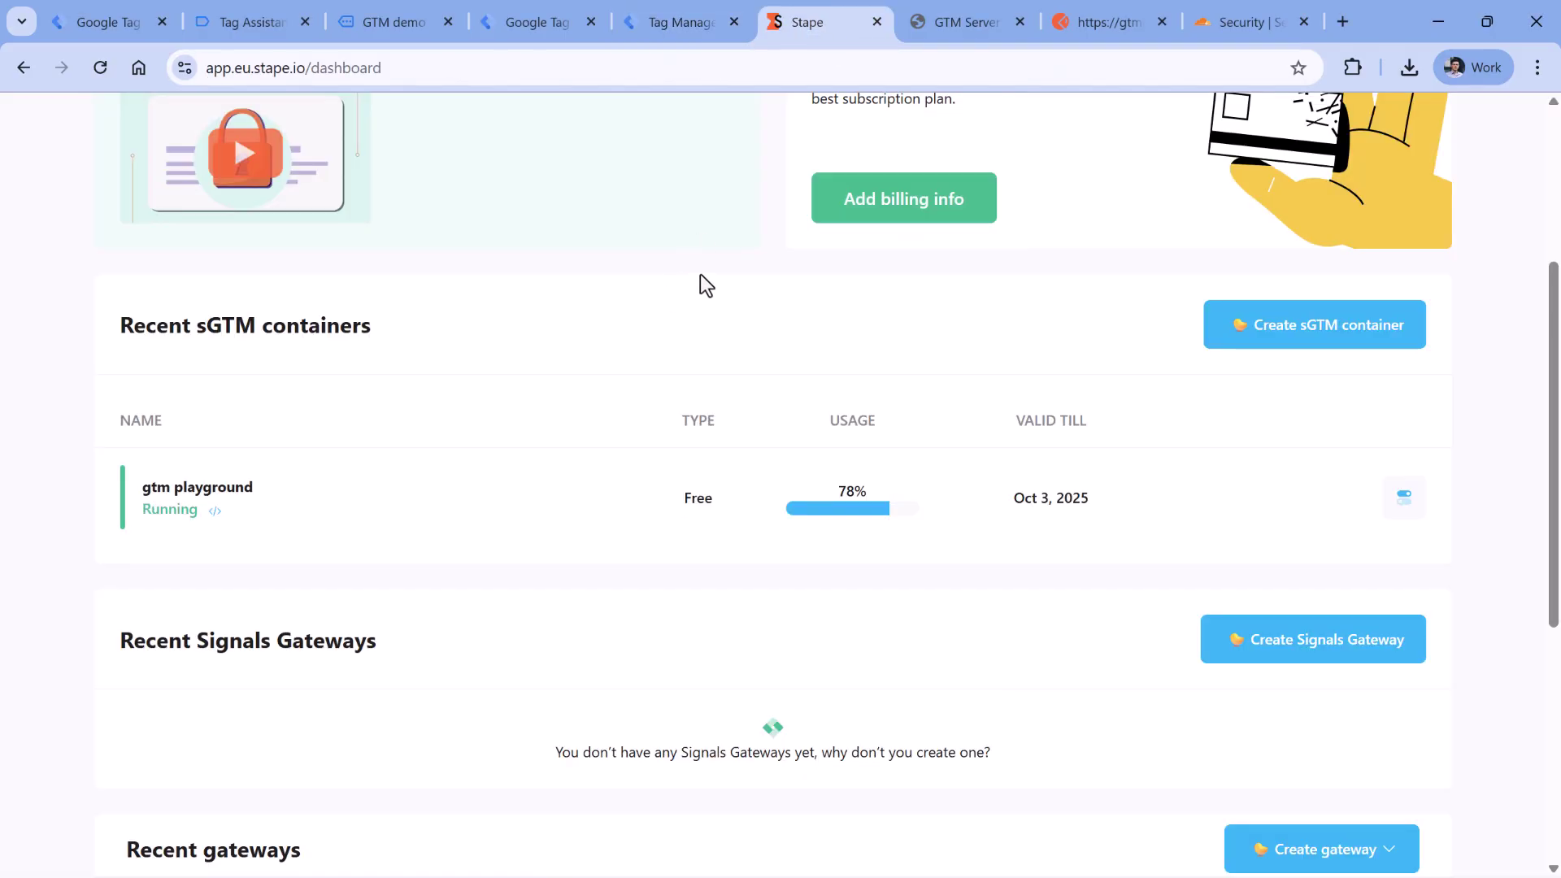
pyautogui.scroll(4, 651, 285)
pyautogui.scroll(-1, 567, 273)
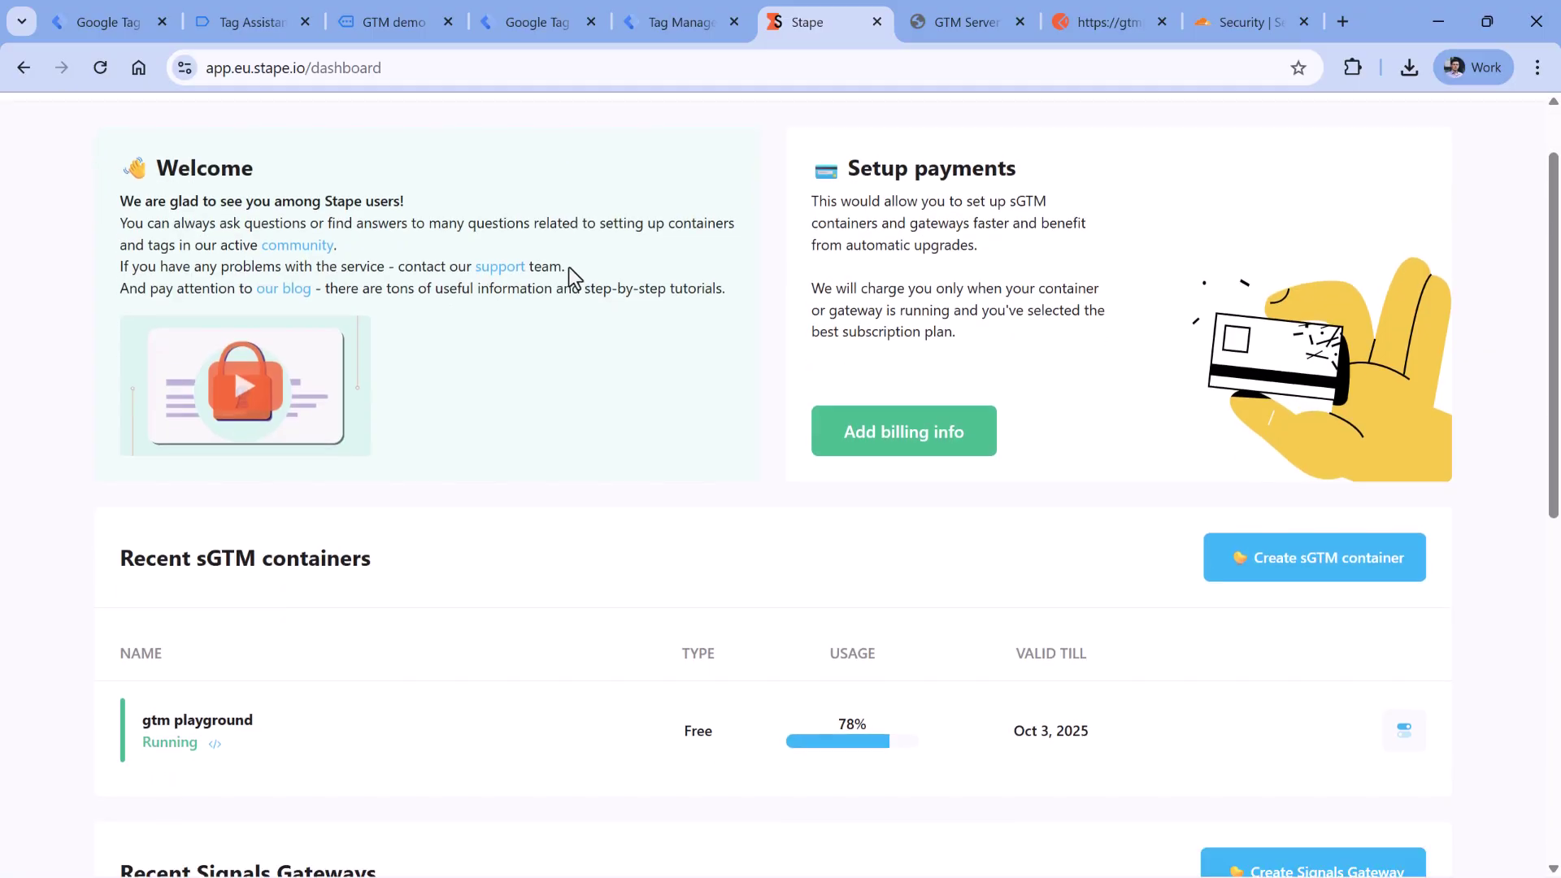
pyautogui.scroll(-3, 236, 523)
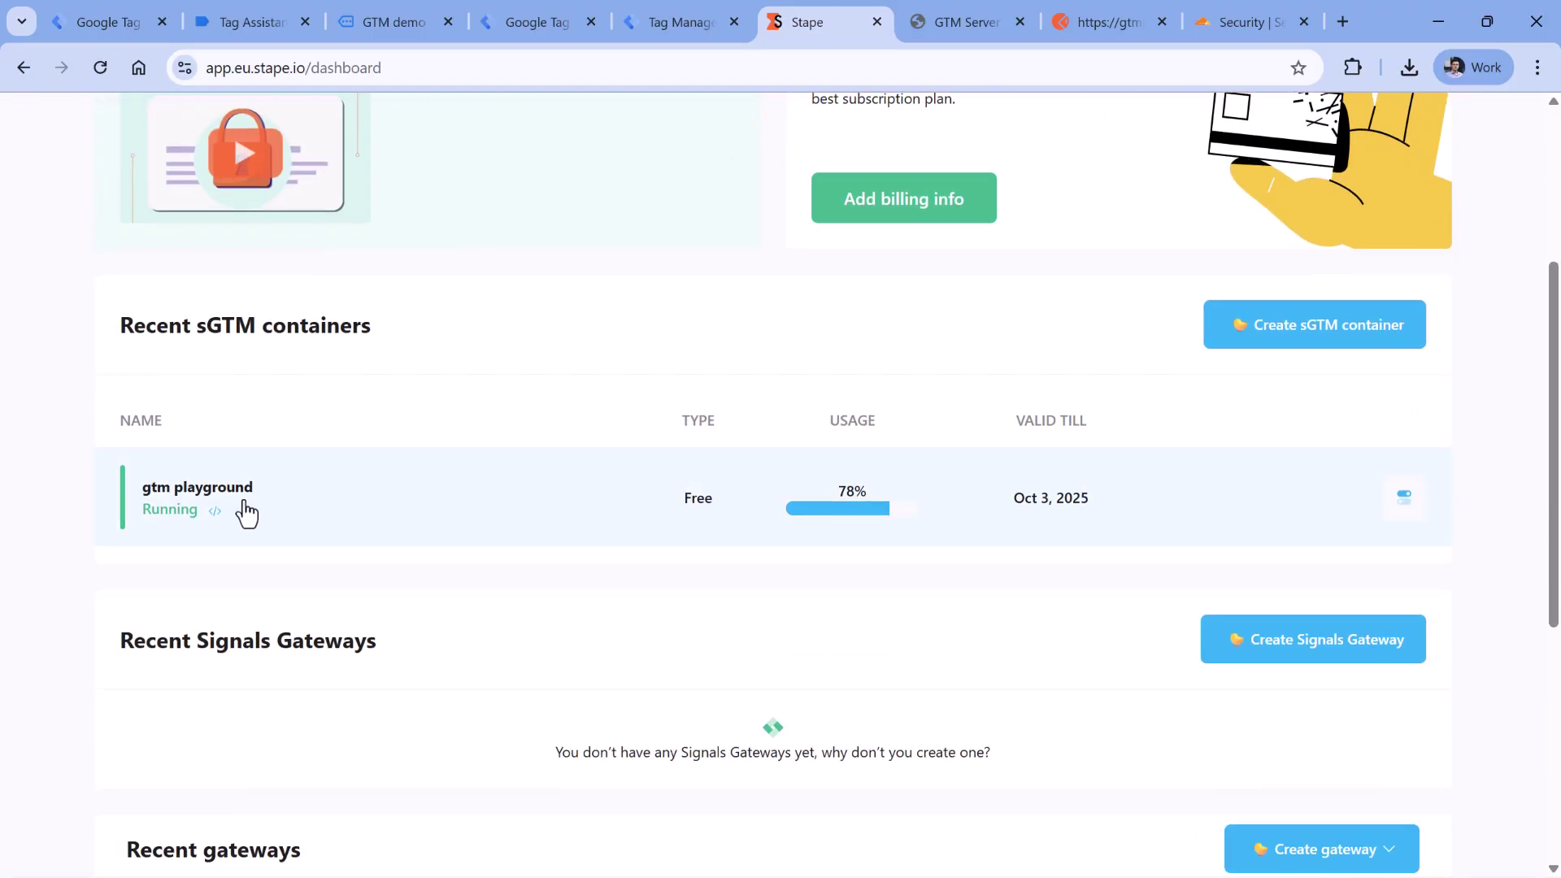
pyautogui.click(246, 513)
pyautogui.click(307, 512)
pyautogui.scroll(-4, 475, 416)
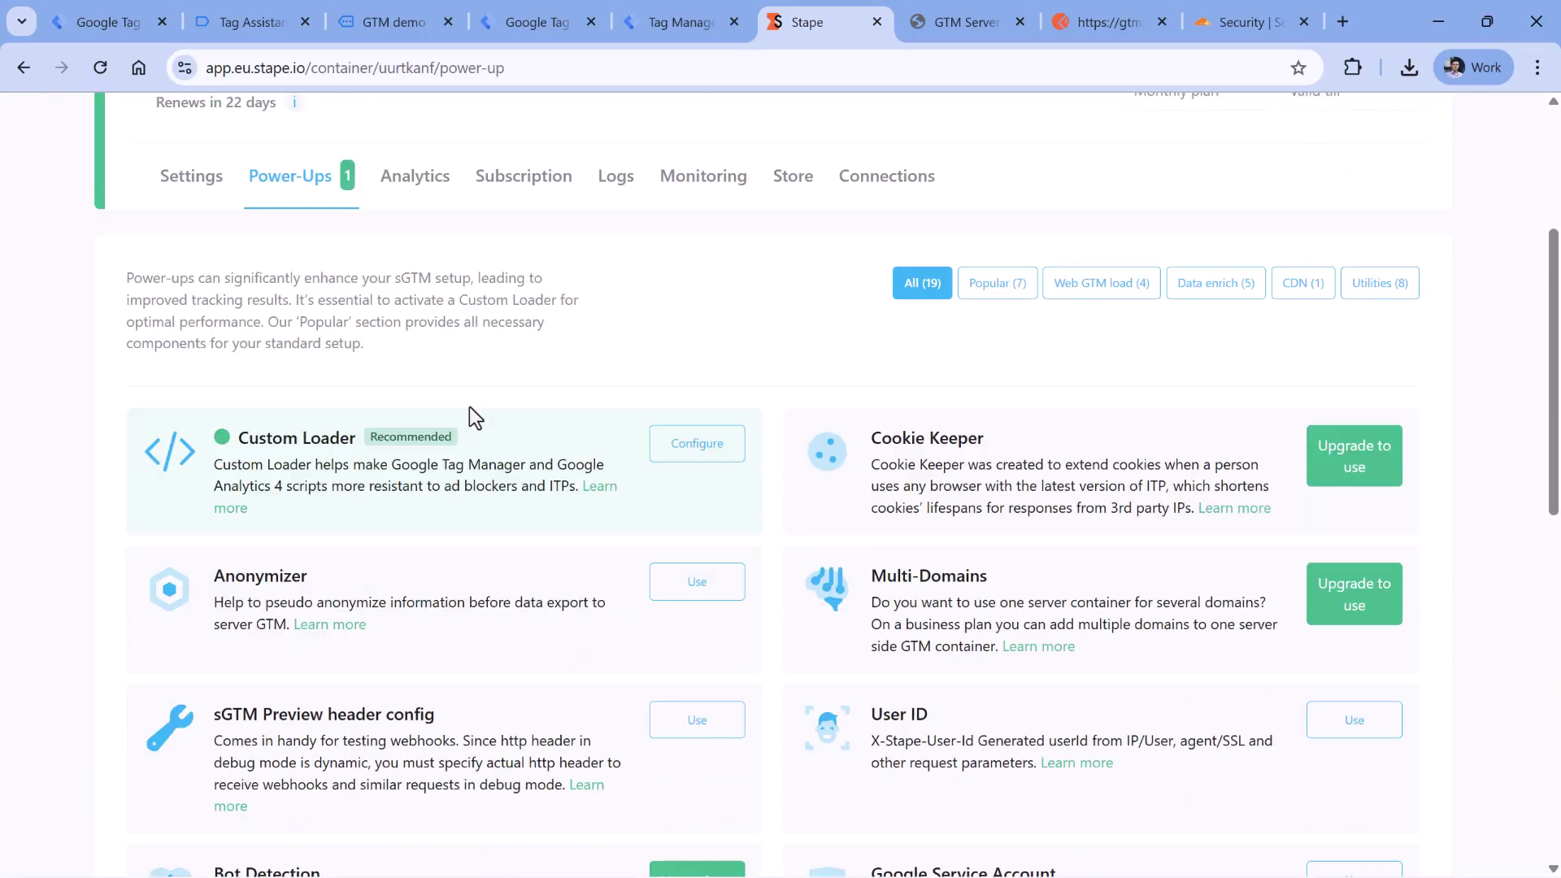
pyautogui.scroll(-4, 476, 417)
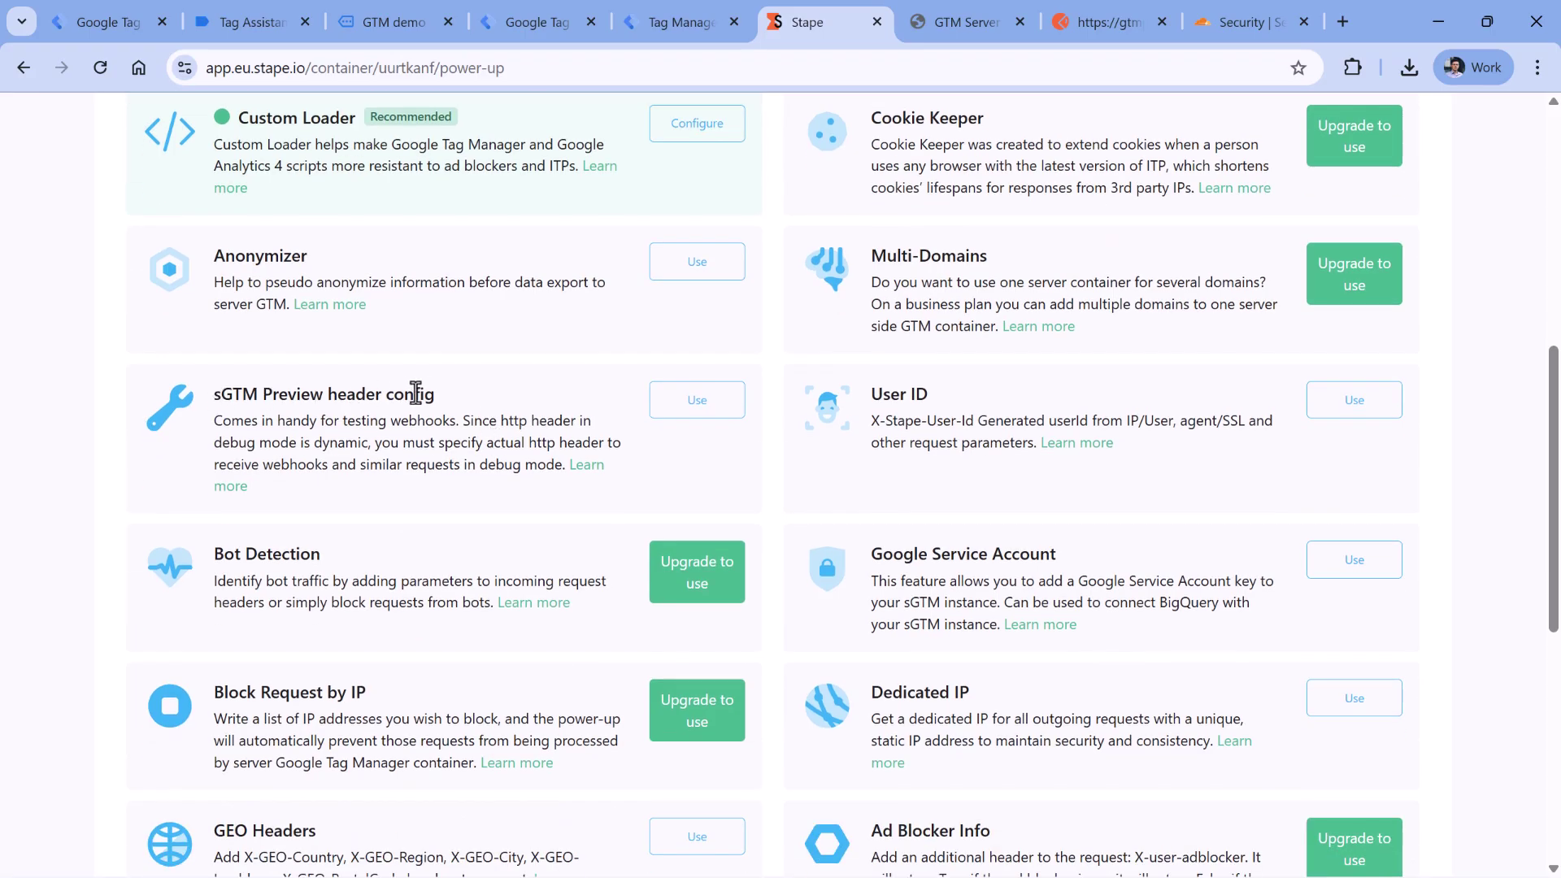
pyautogui.click(698, 404)
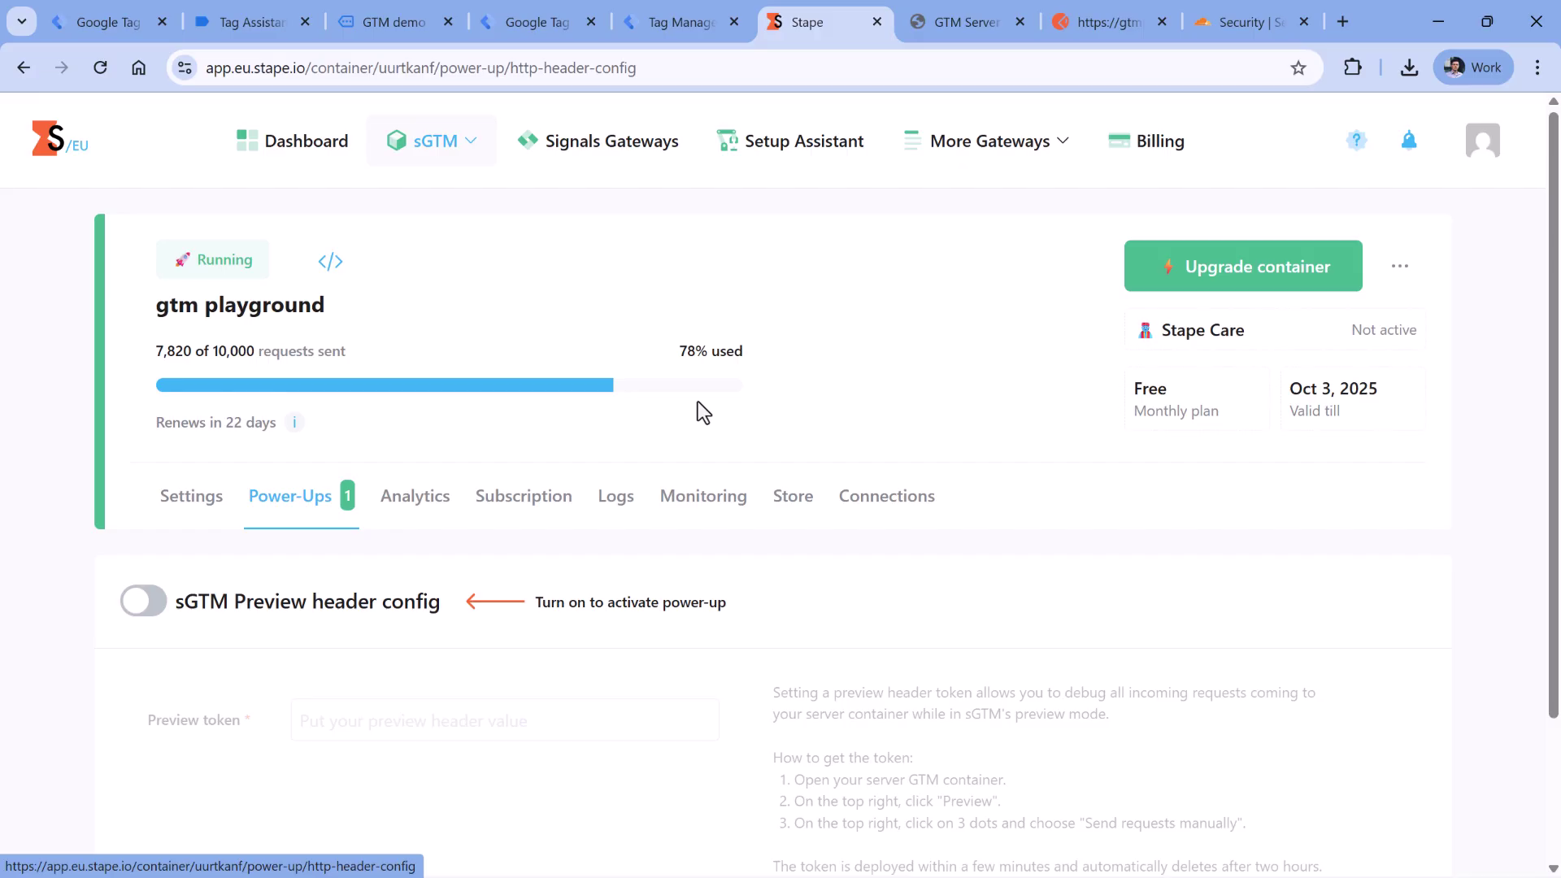
# Switch on the sGTM Preview header power-up and copy the X-Gtm-Server-Preview token from GTM.
pyautogui.click(214, 599)
pyautogui.scroll(-2, 426, 558)
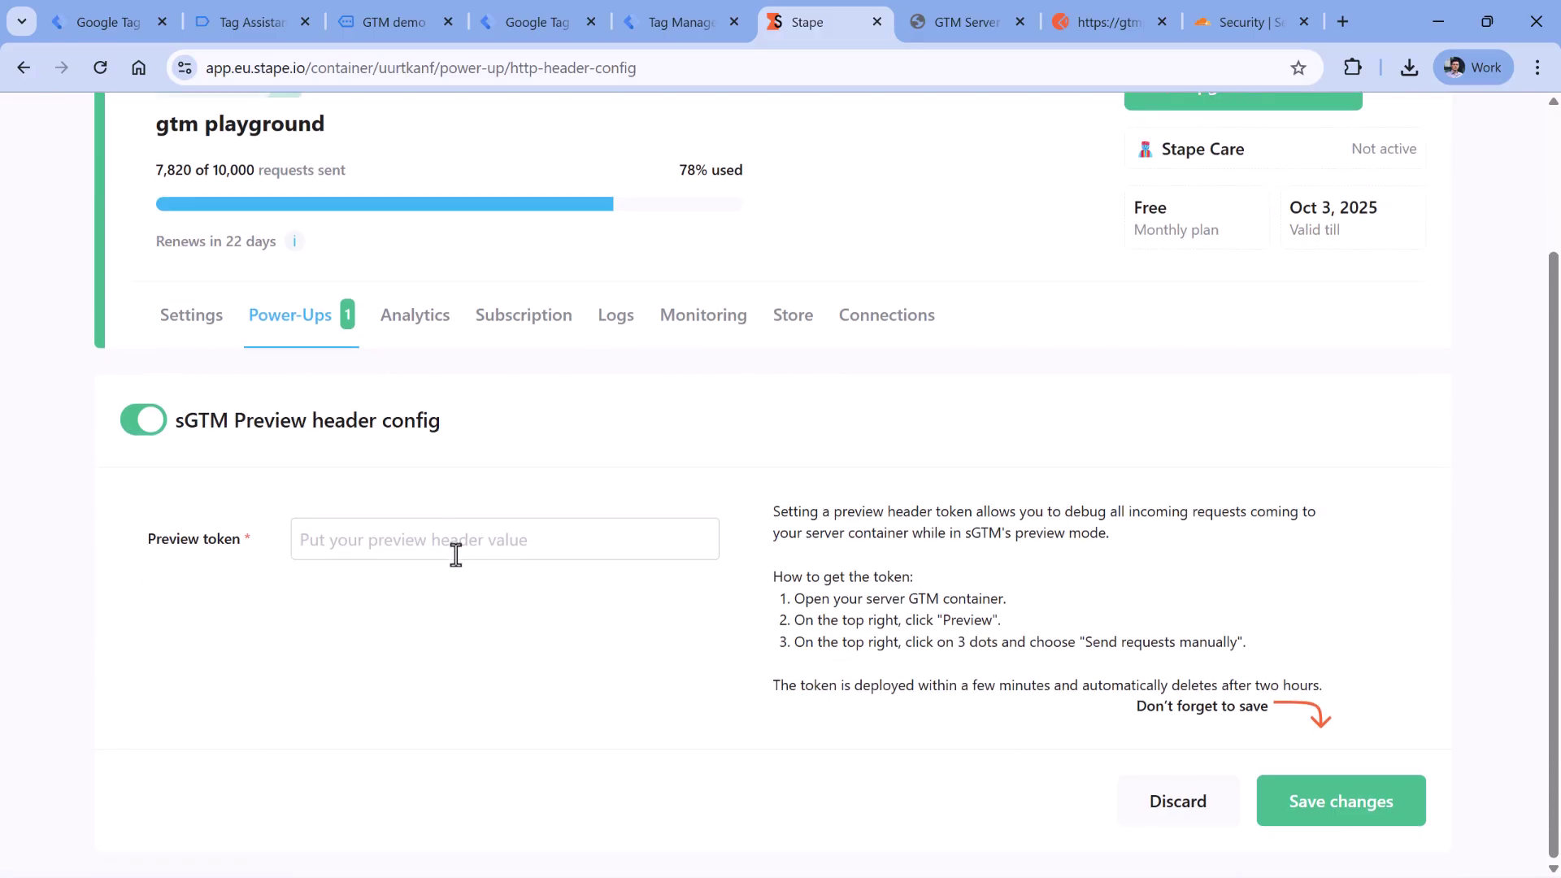
pyautogui.click(686, 28)
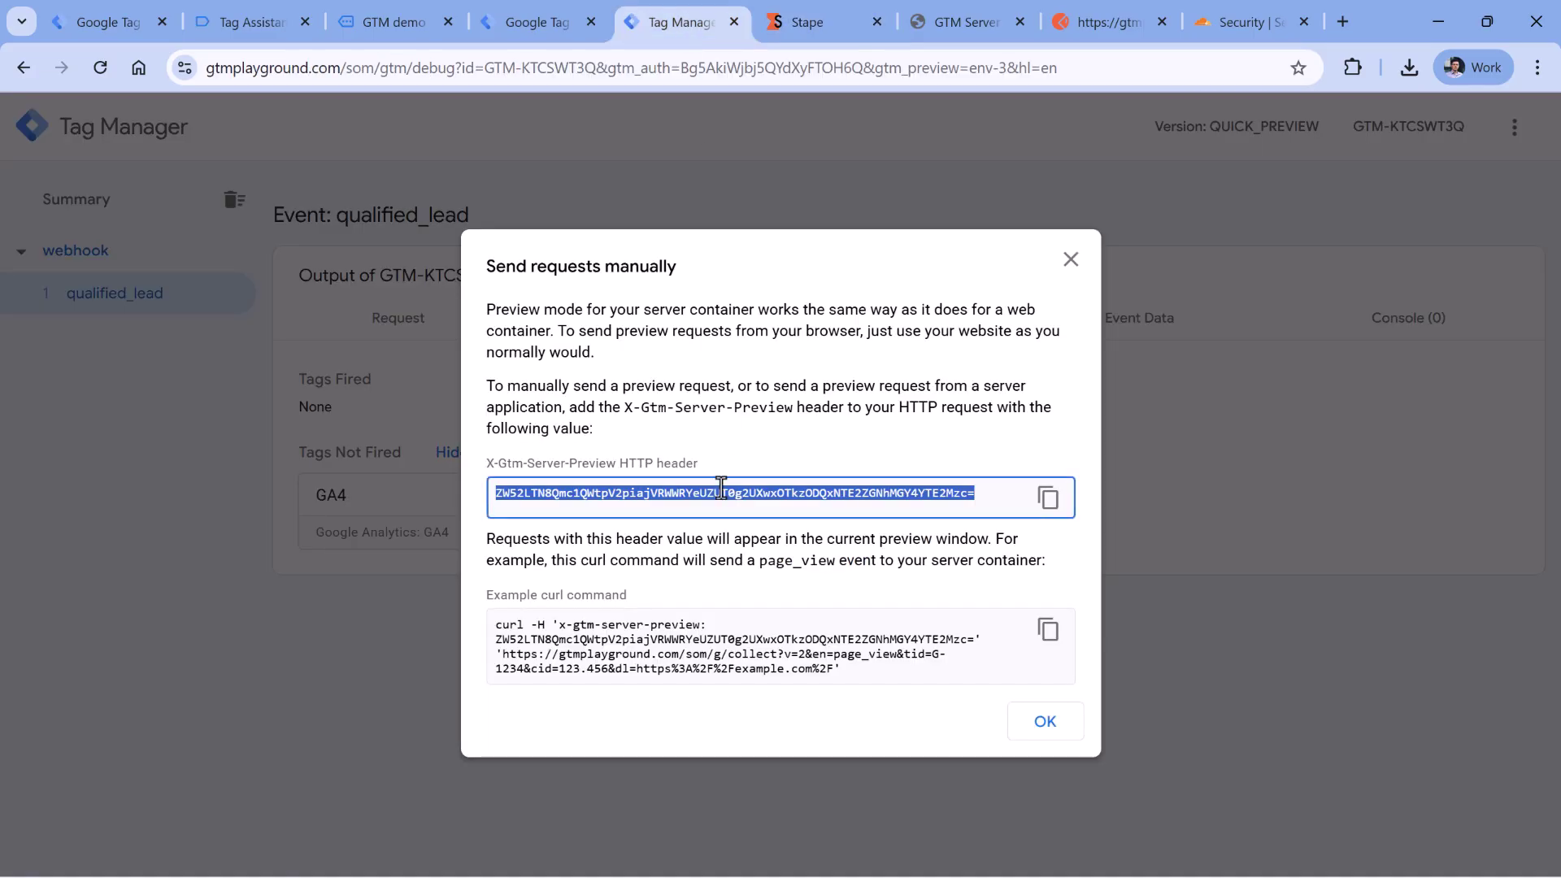
pyautogui.click(1048, 496)
pyautogui.hotkey('ctrl', 'Tab')
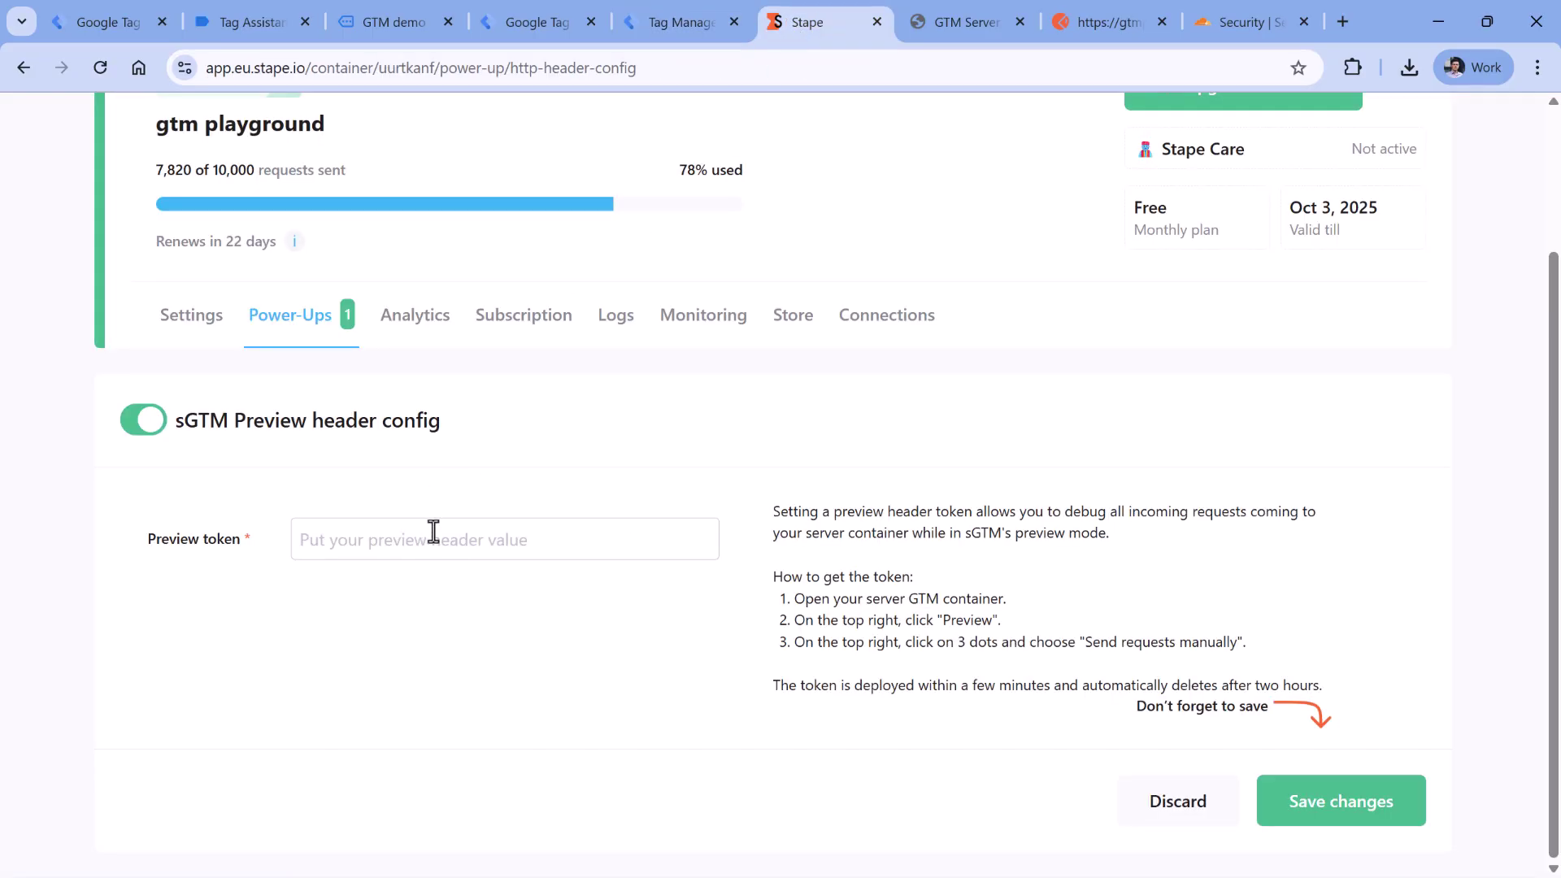
# Paste the token into Preview token, save, and dismiss GTM's manual request instructions.
pyautogui.click(433, 532)
pyautogui.hotkey('ctrl', 'v')
pyautogui.click(1366, 819)
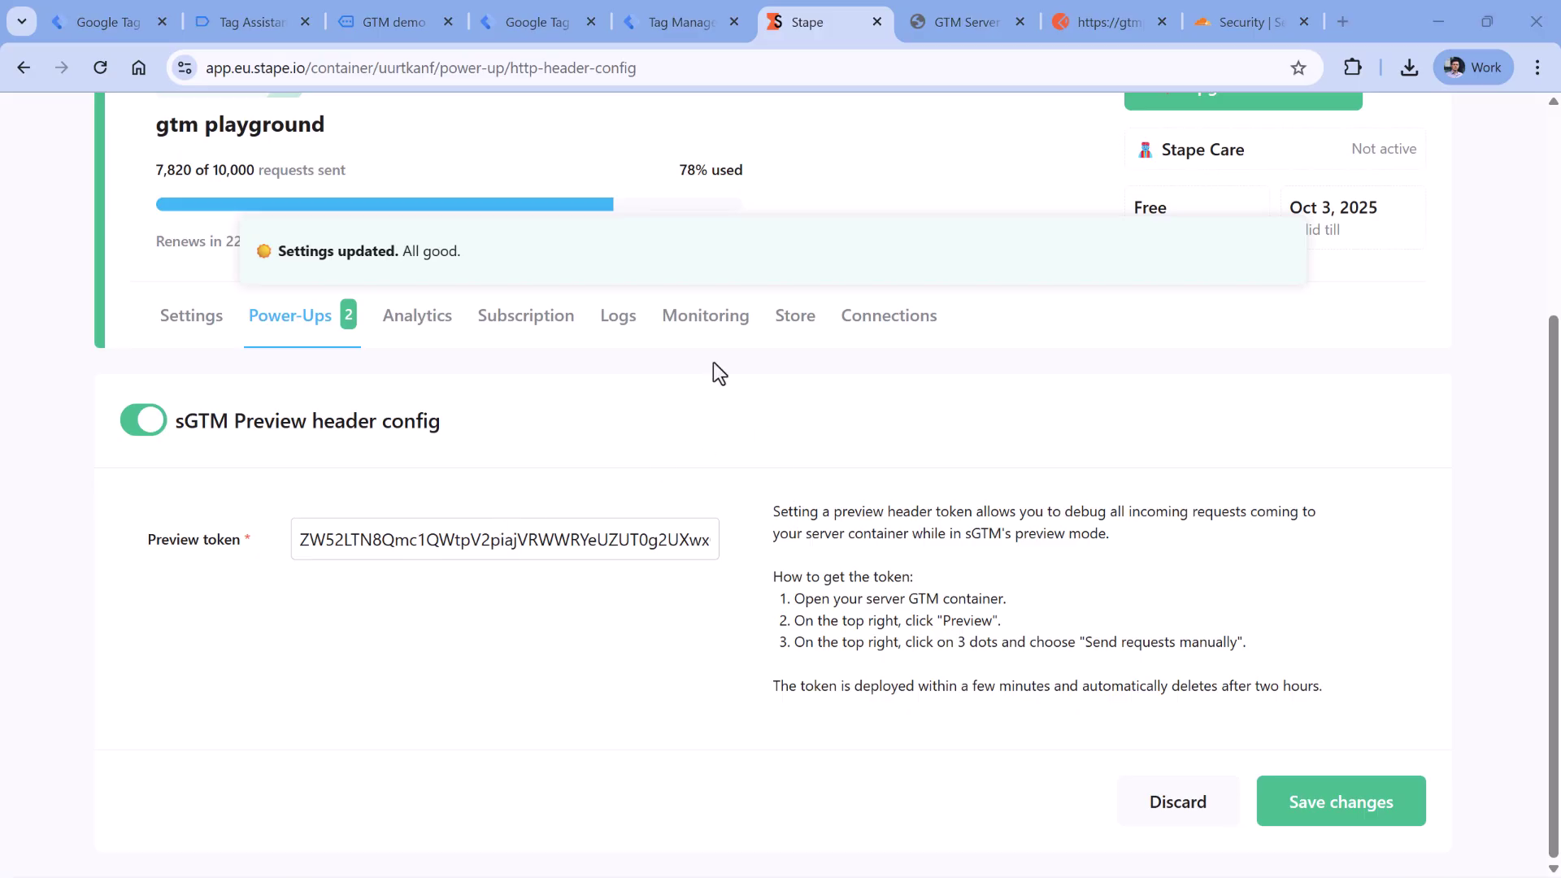
pyautogui.click(666, 18)
pyautogui.press('Escape')
# Discard the unsaved Stape power-up edits and save the preview header settings again.
pyautogui.click(687, 24)
pyautogui.click(805, 27)
pyautogui.click(1158, 804)
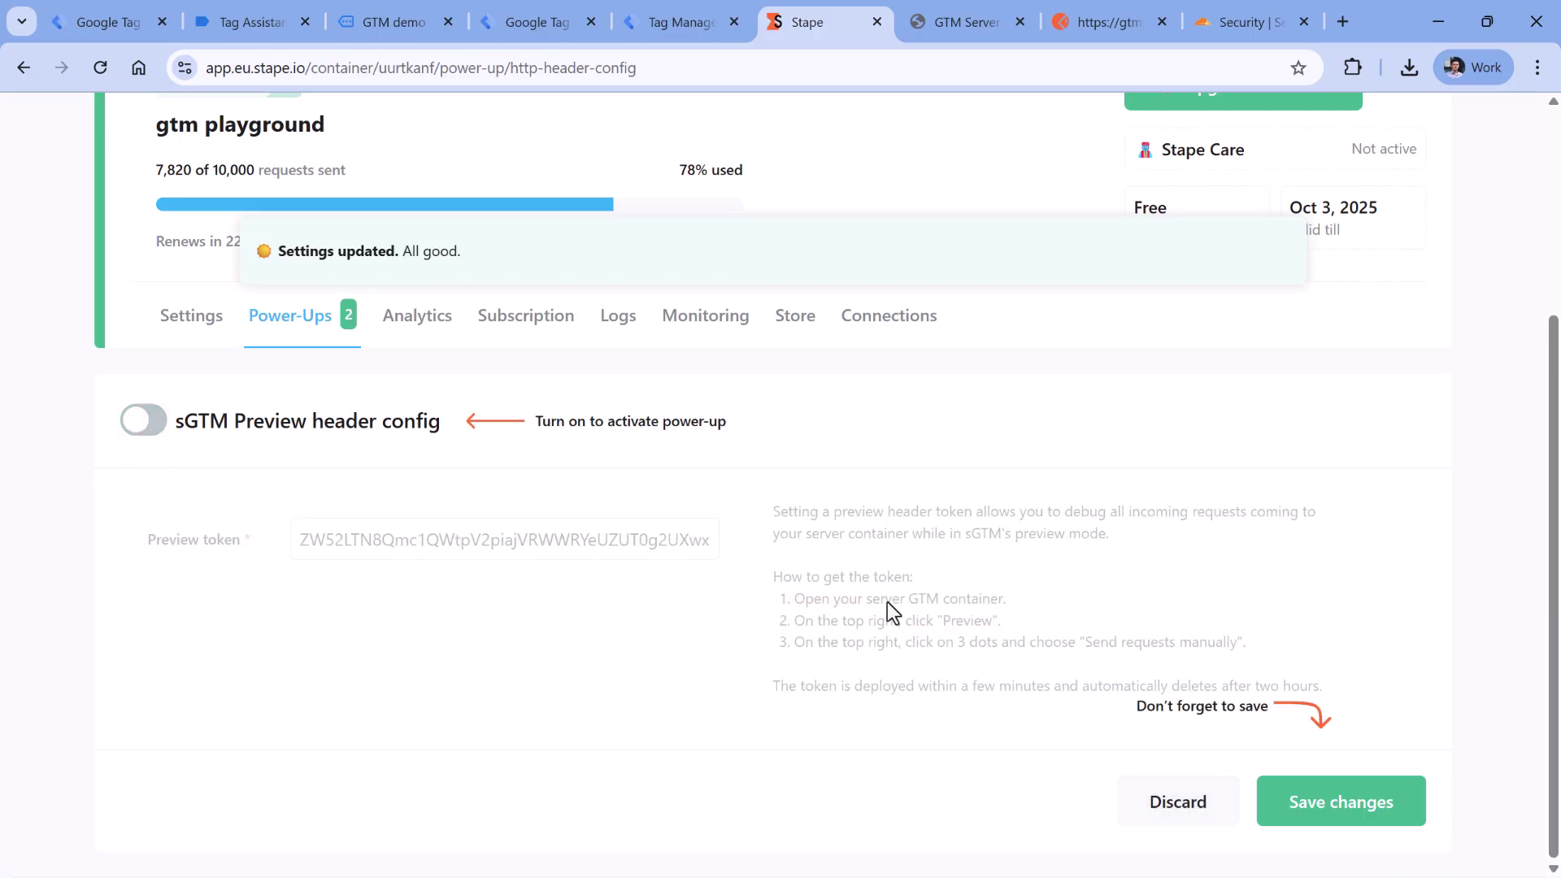
pyautogui.click(1340, 805)
pyautogui.click(680, 29)
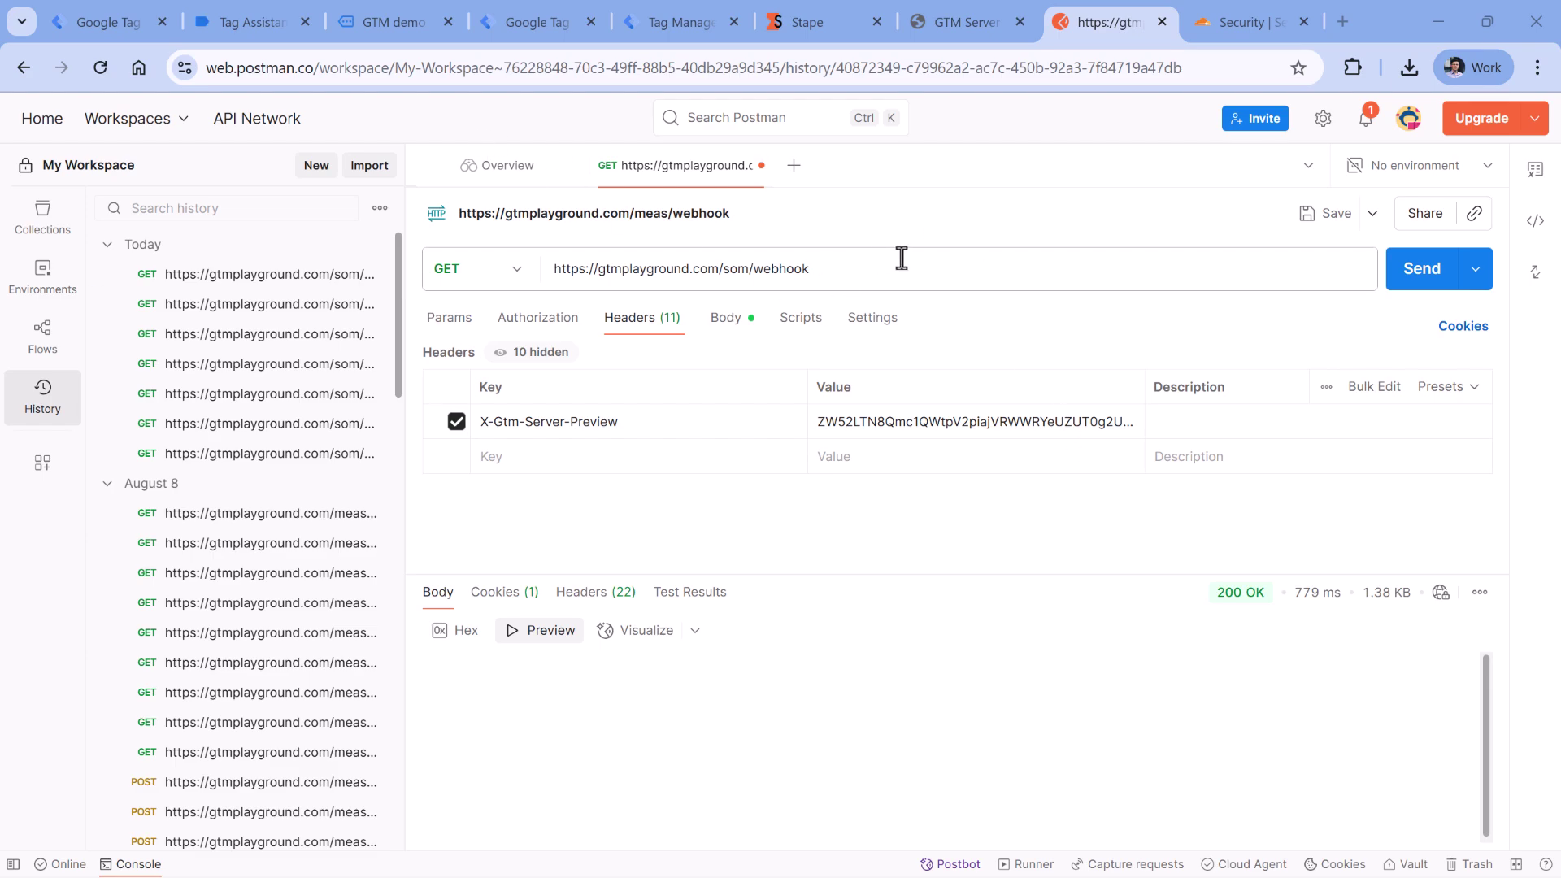
# Send the /som/webhook request from Postman and inspect the resulting 403 Forbidden status.
pyautogui.click(1423, 289)
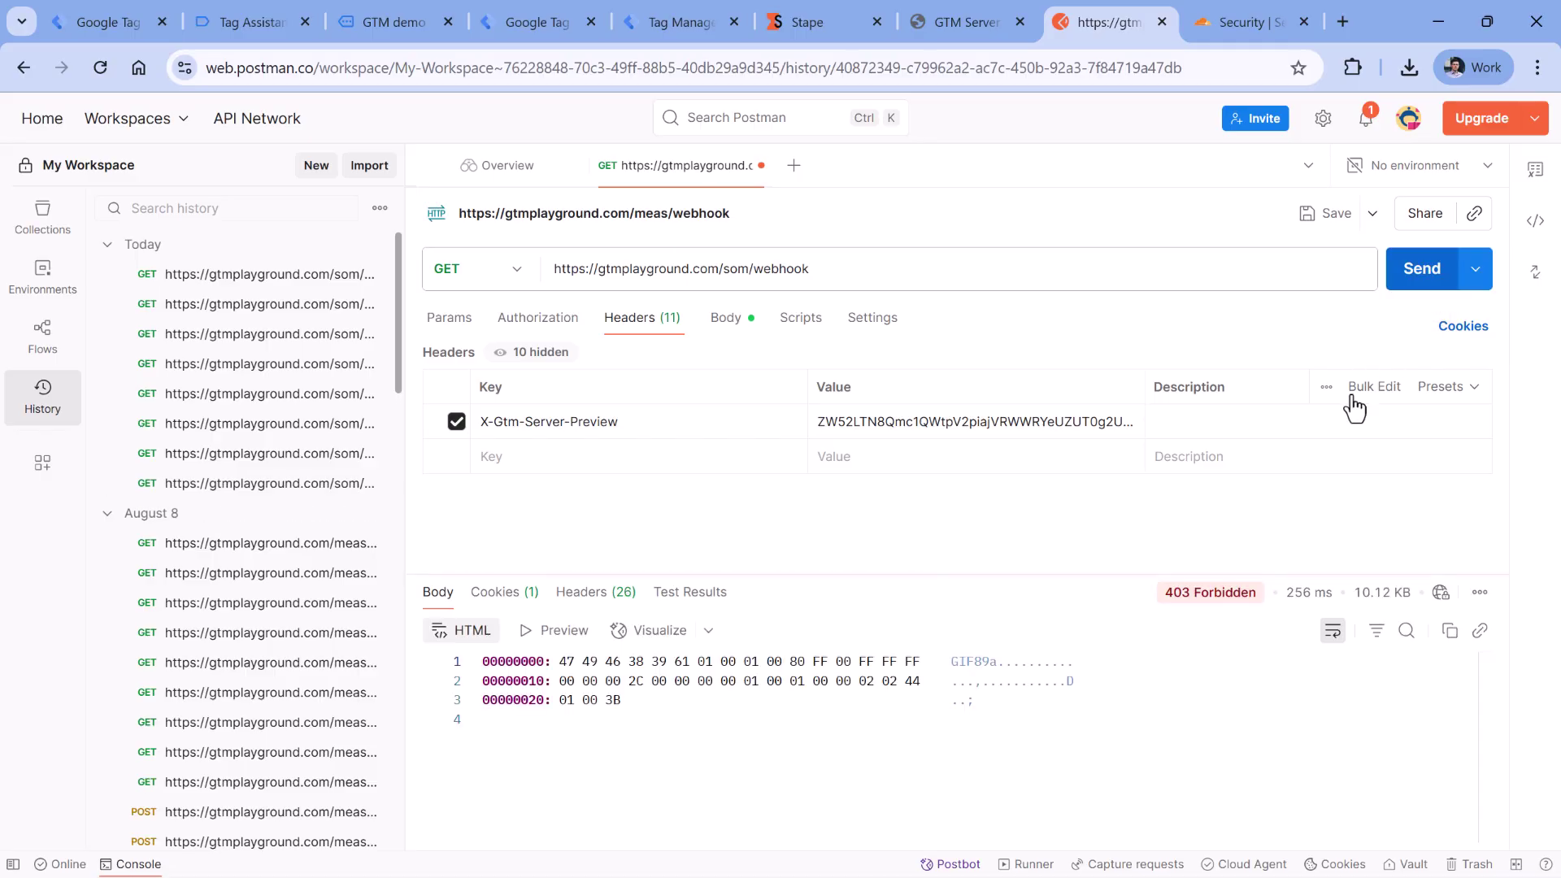
pyautogui.doubleClick(1174, 593)
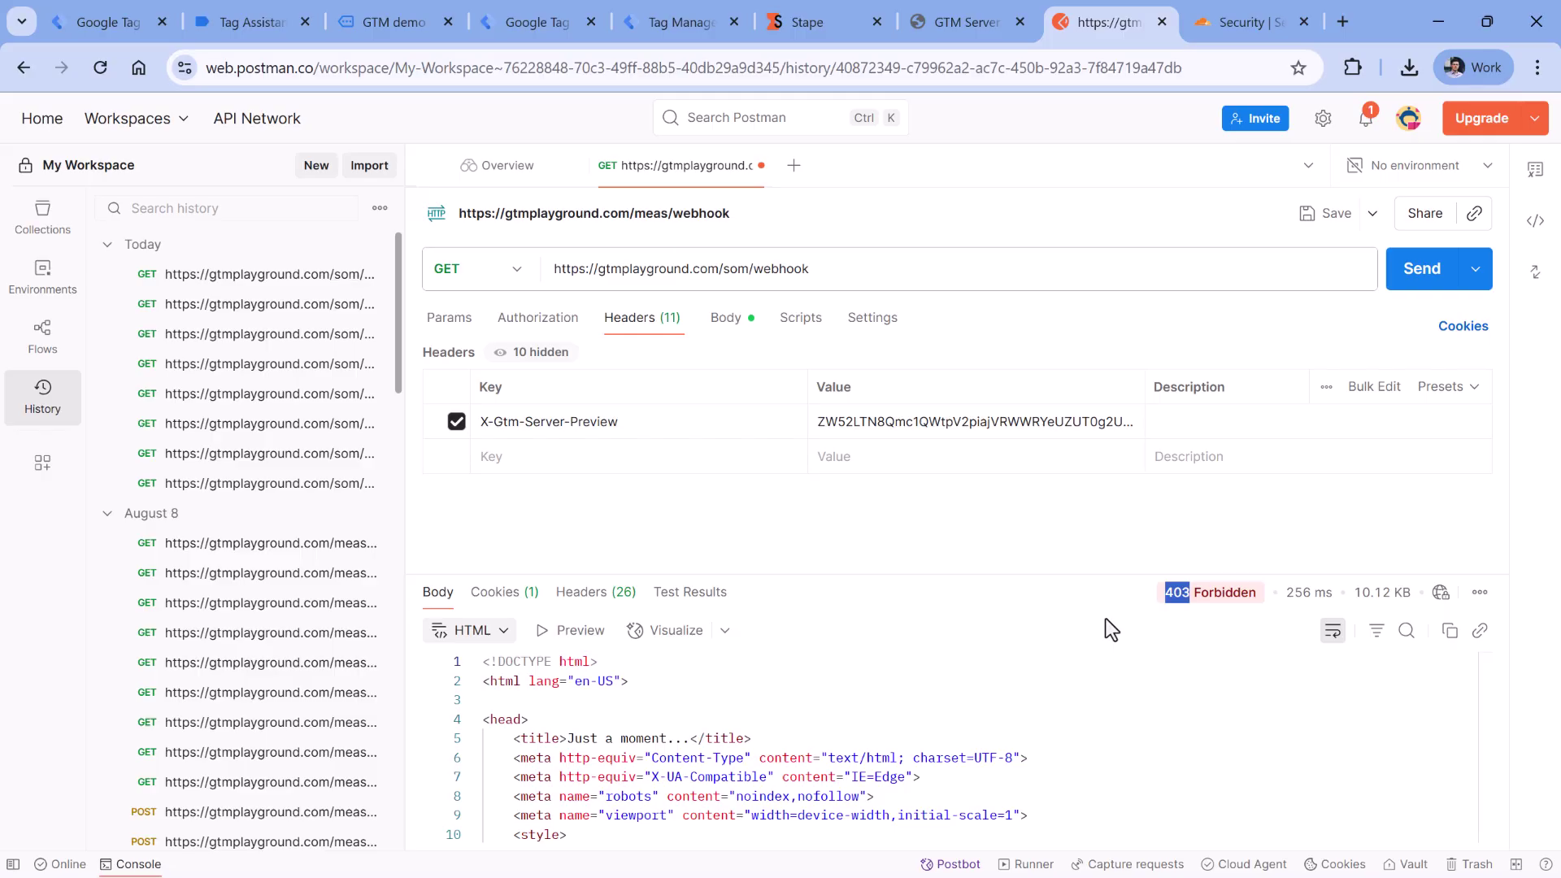
pyautogui.moveTo(1173, 599)
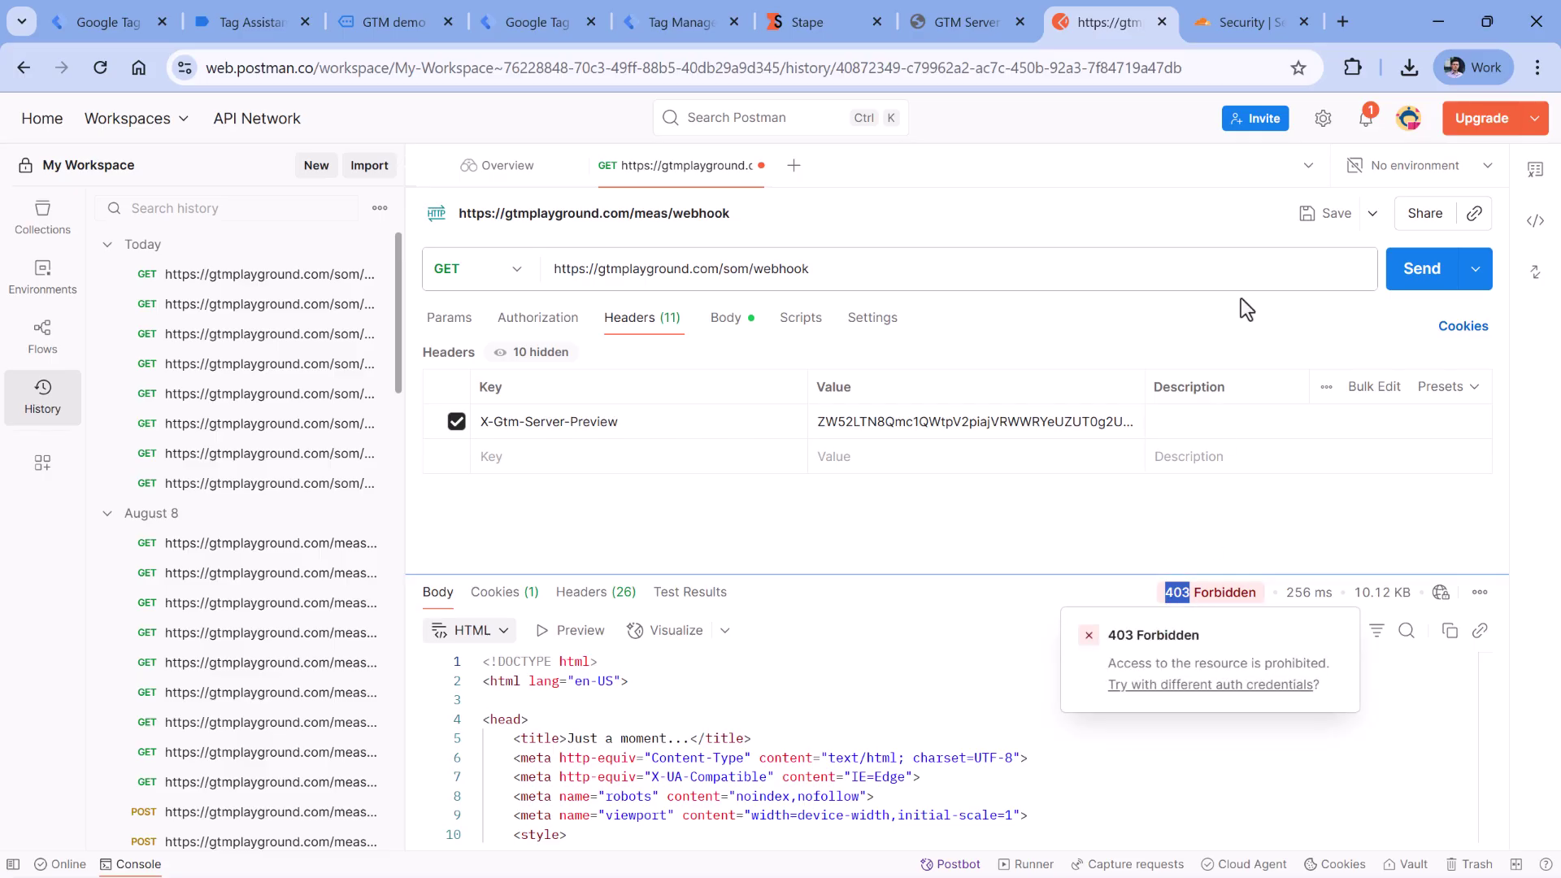
pyautogui.hotkey('ctrl', 'Tab')
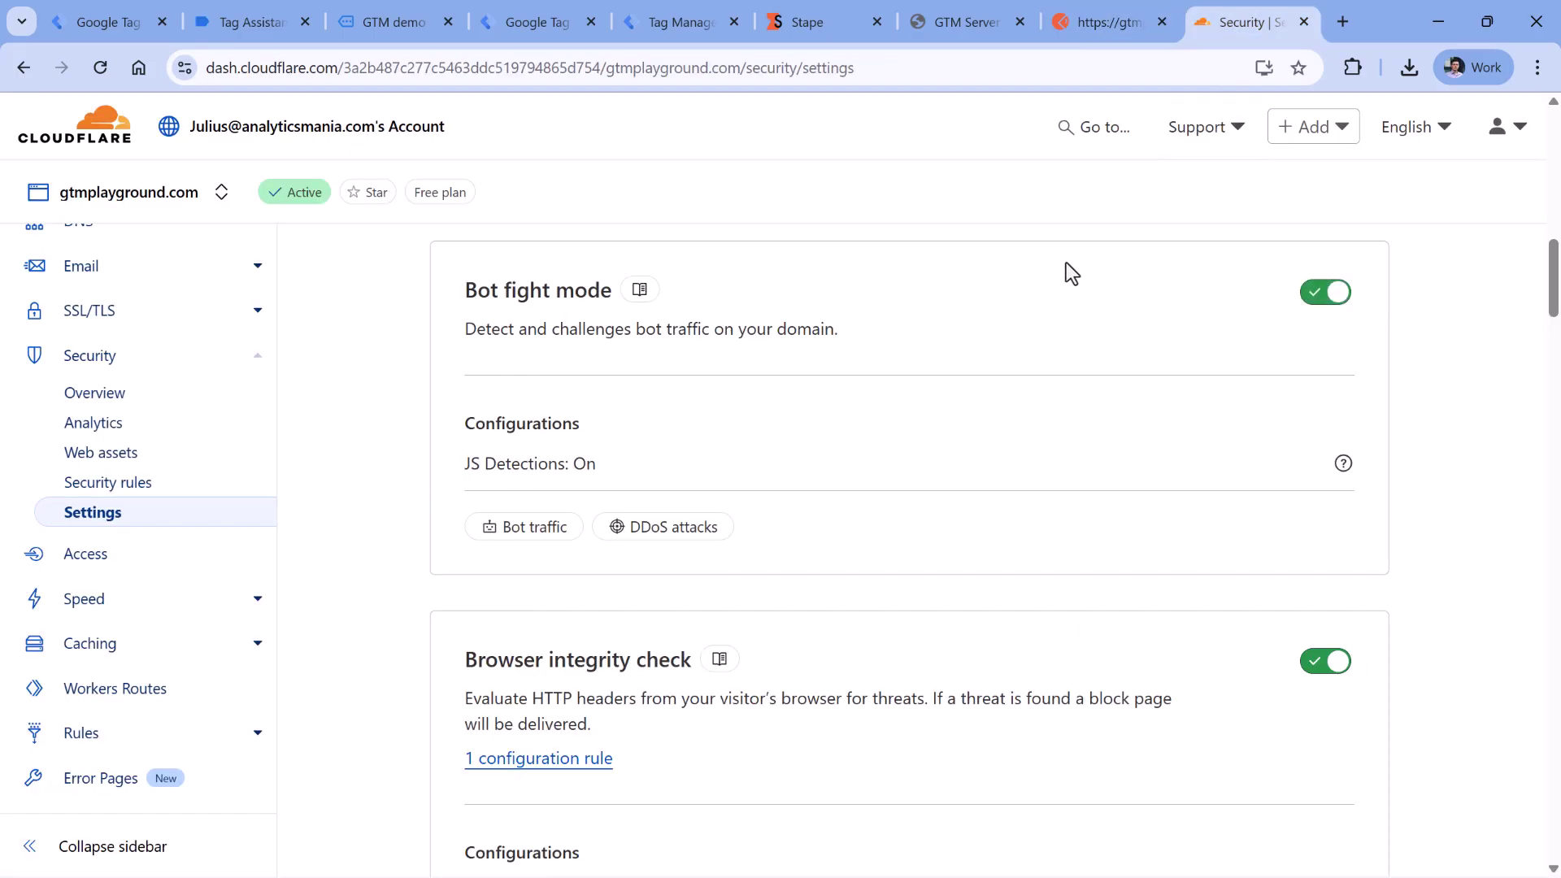
# Review Cloudflare's Bot fight mode setting, then return to the Postman webhook request.
pyautogui.scroll(3, 984, 293)
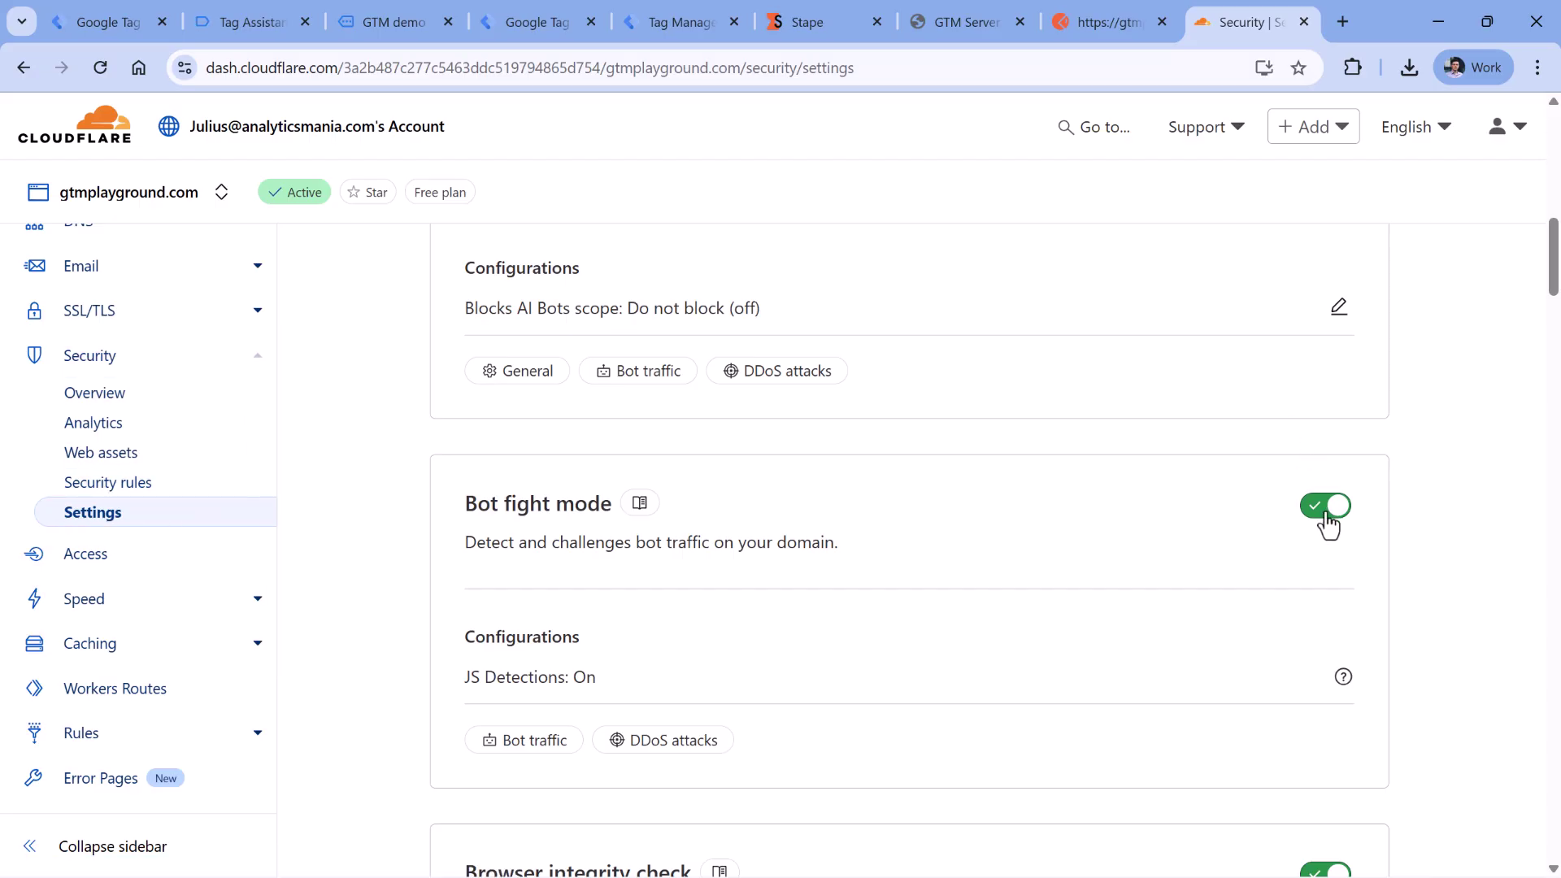
pyautogui.click(1111, 23)
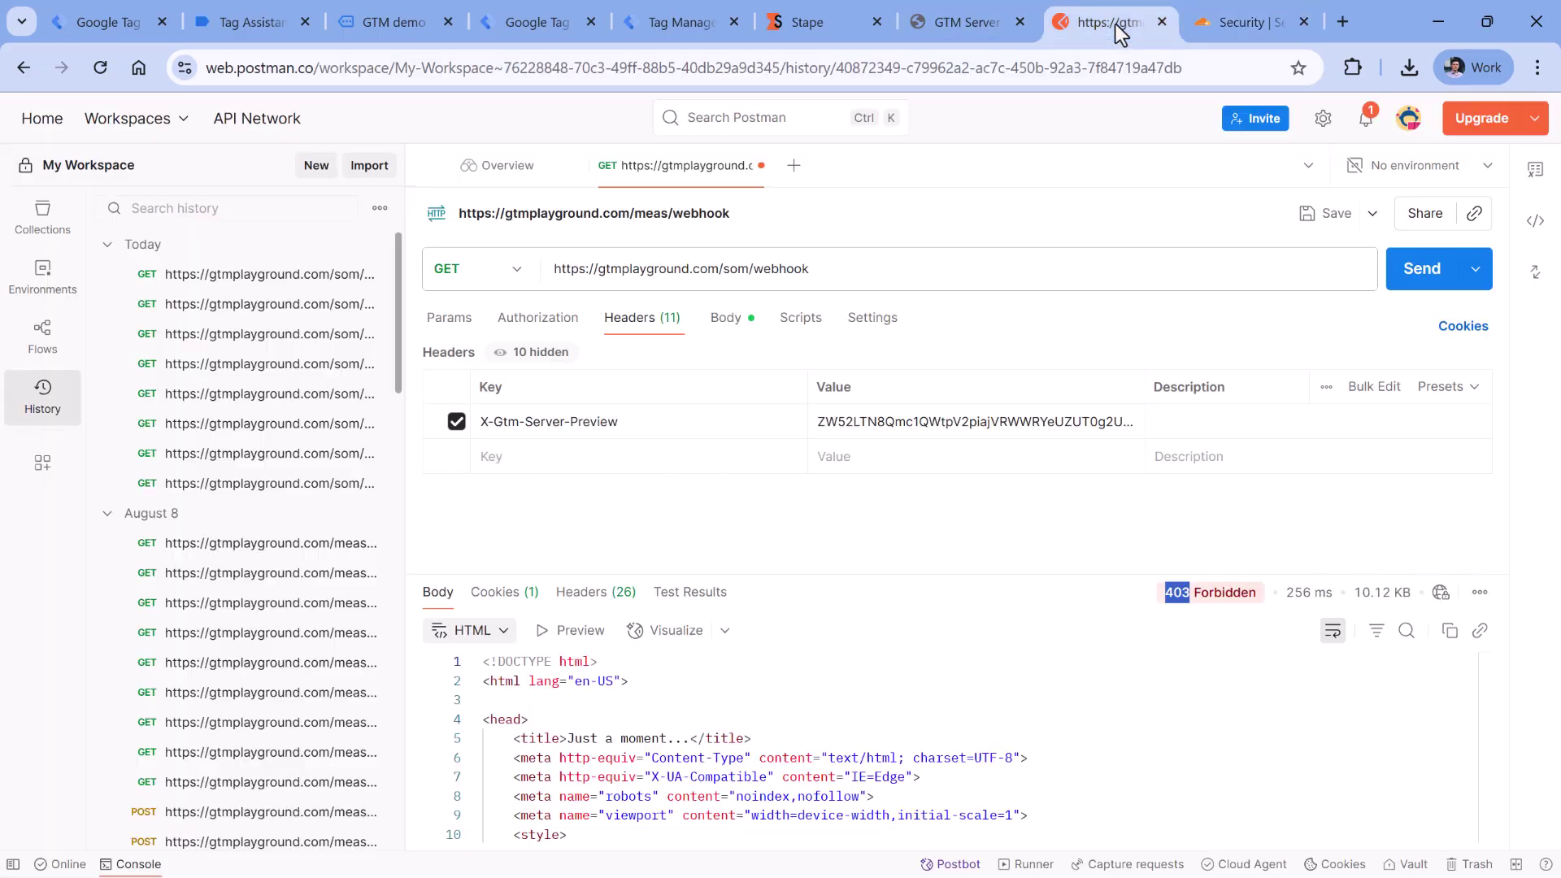
# Resend the webhook request and confirm it now returns 200 OK.
pyautogui.click(1400, 278)
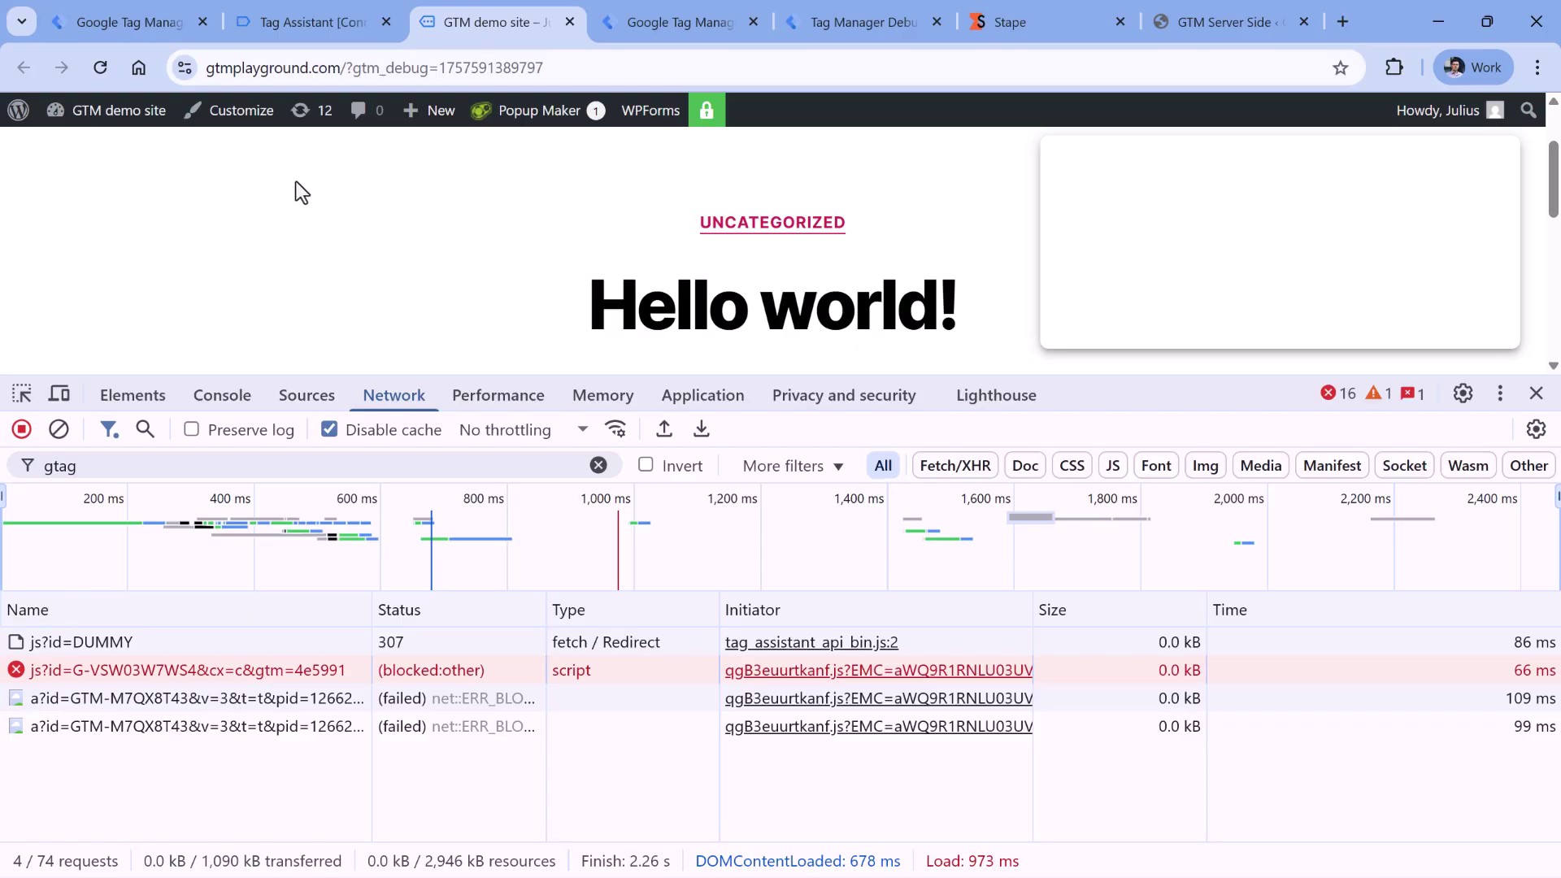
# Check the Initialization event's fired tags in Tag Assistant and glance at the server preview.
pyautogui.click(296, 19)
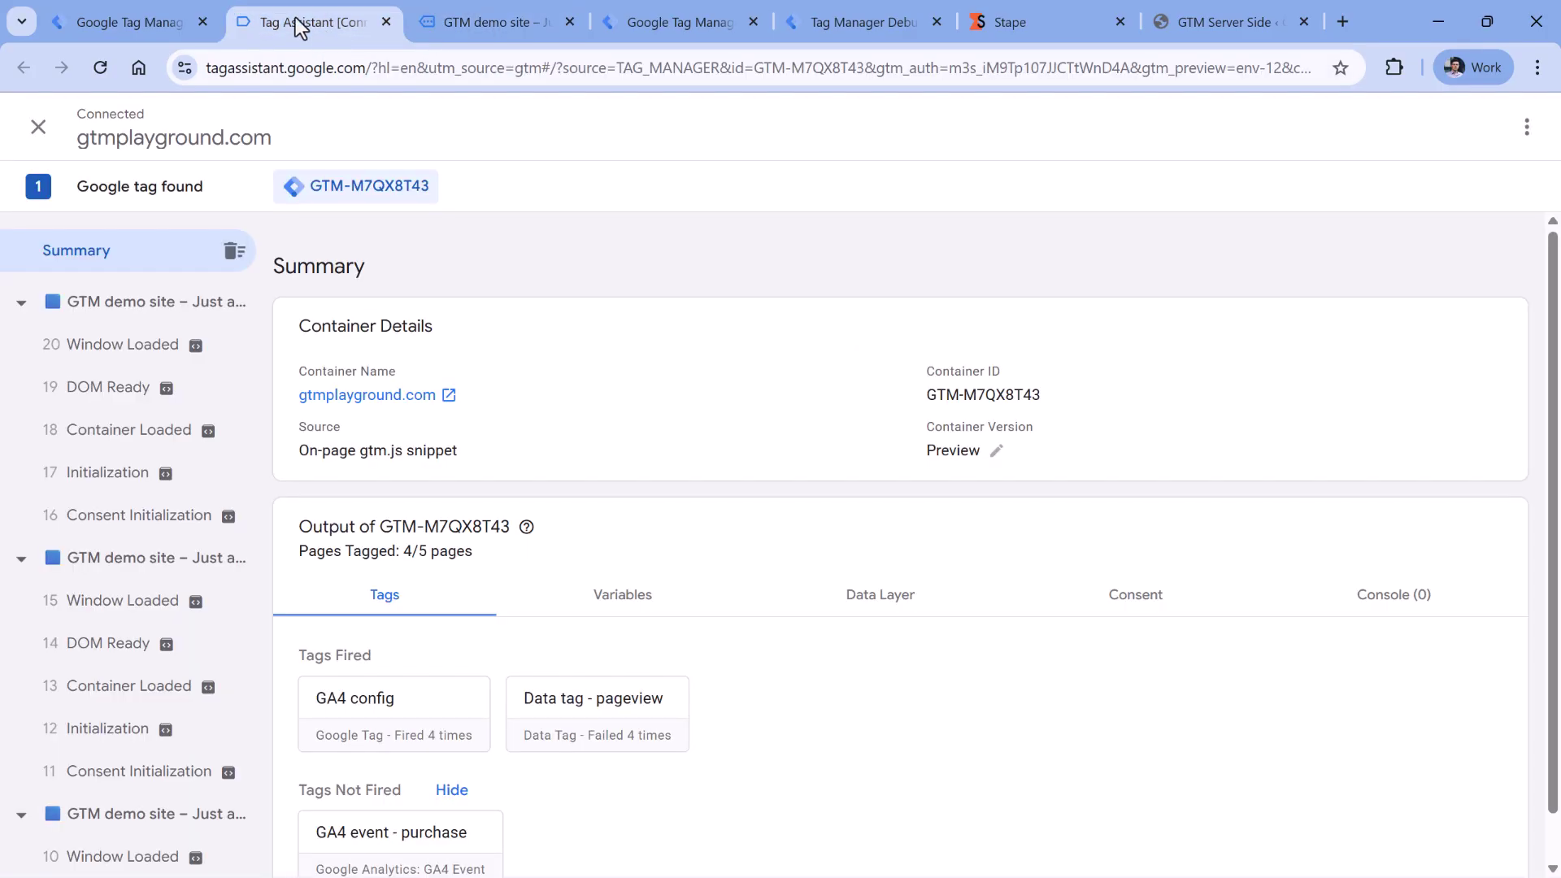
pyautogui.scroll(-1, 439, 520)
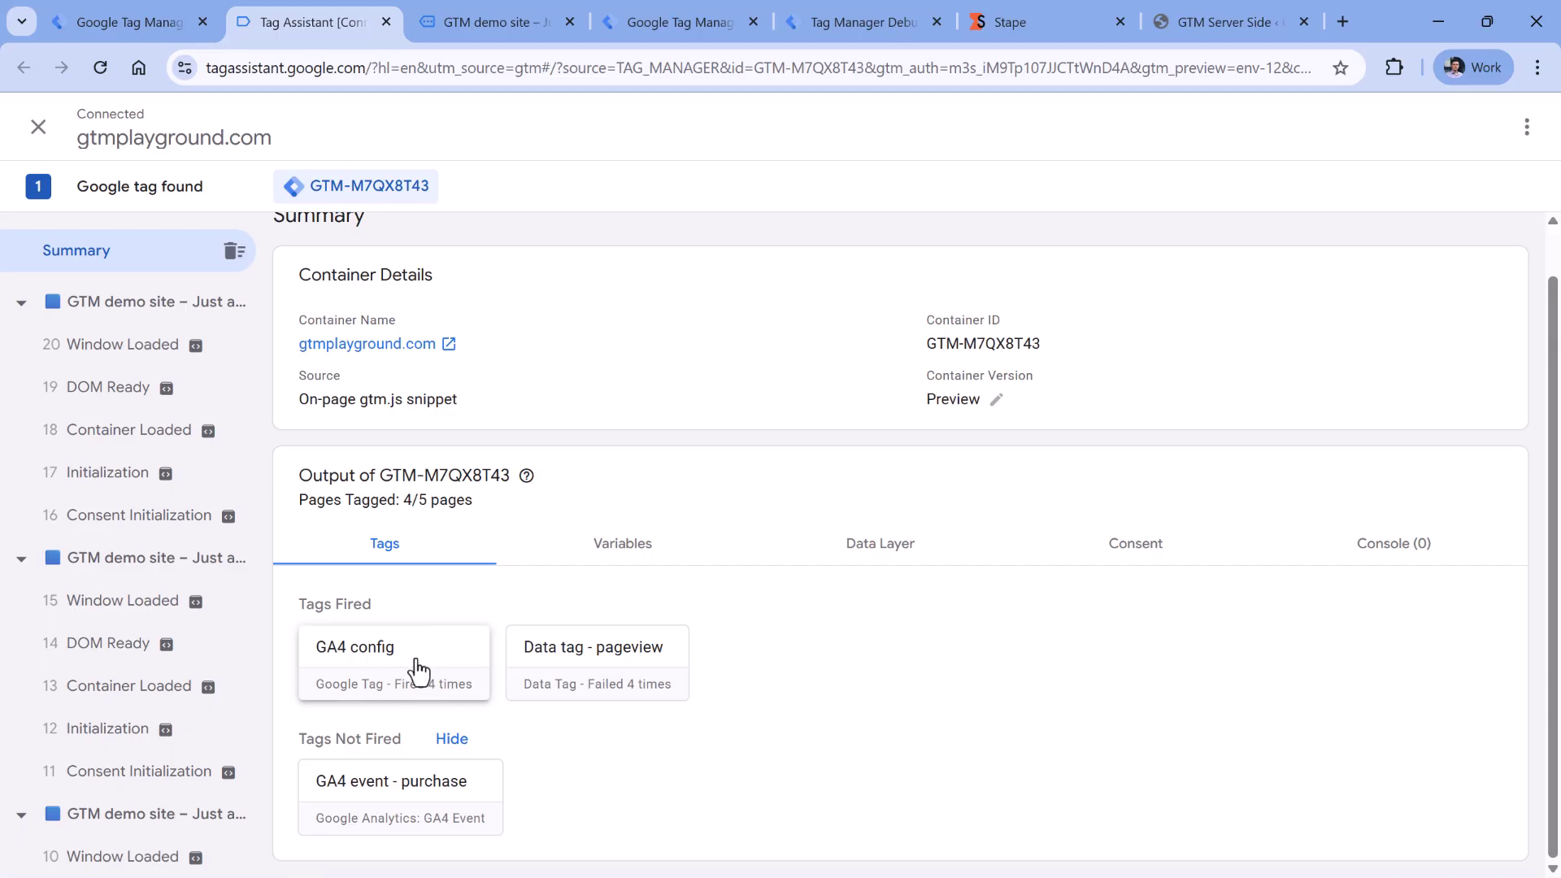
pyautogui.click(122, 473)
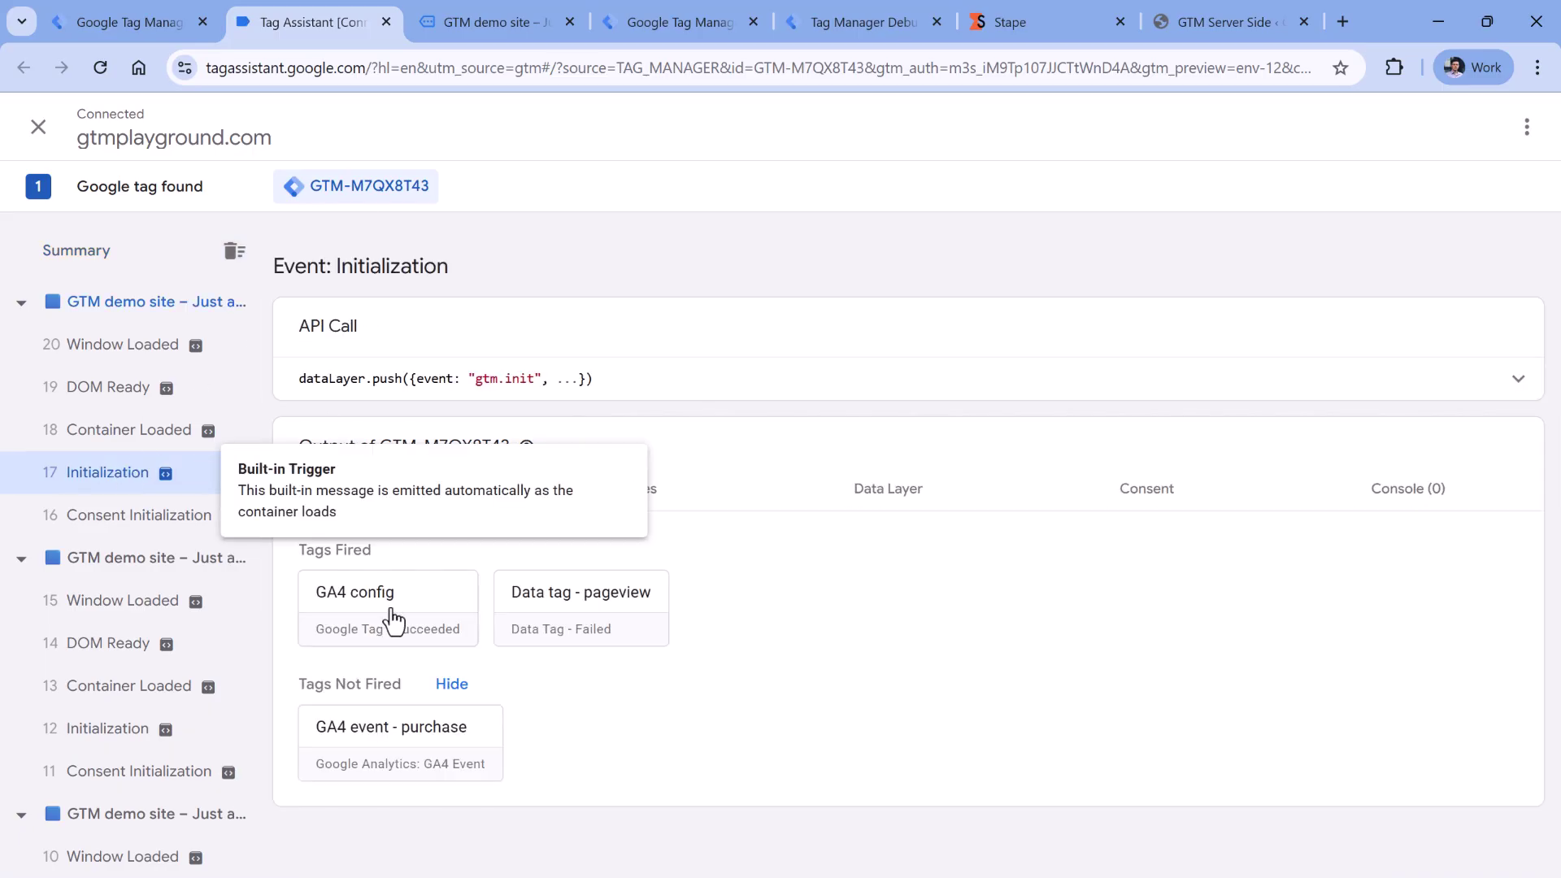
pyautogui.click(493, 23)
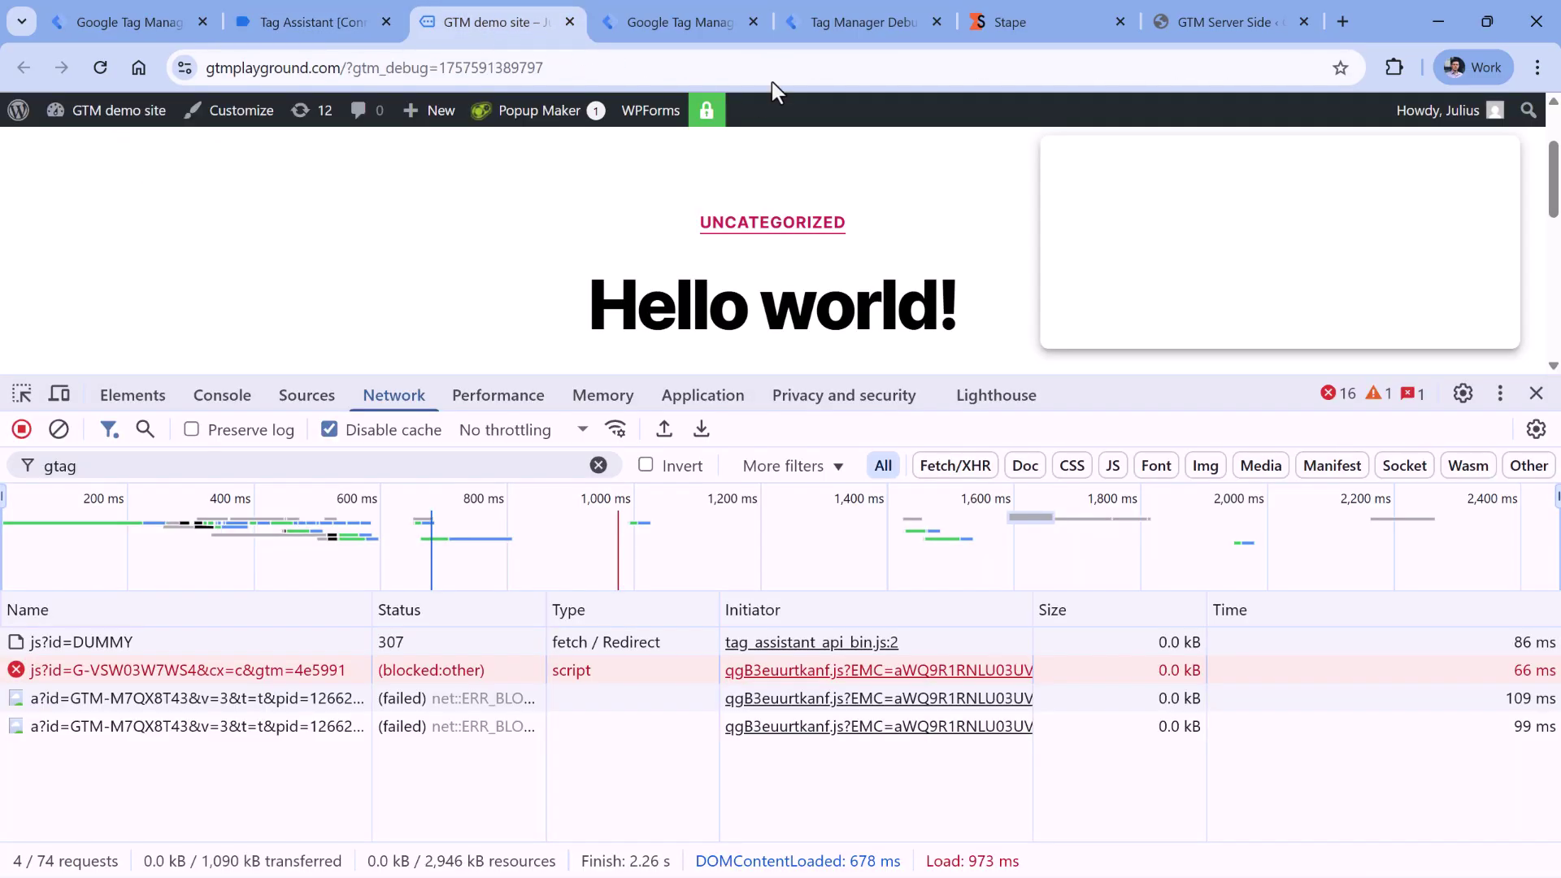
pyautogui.click(866, 22)
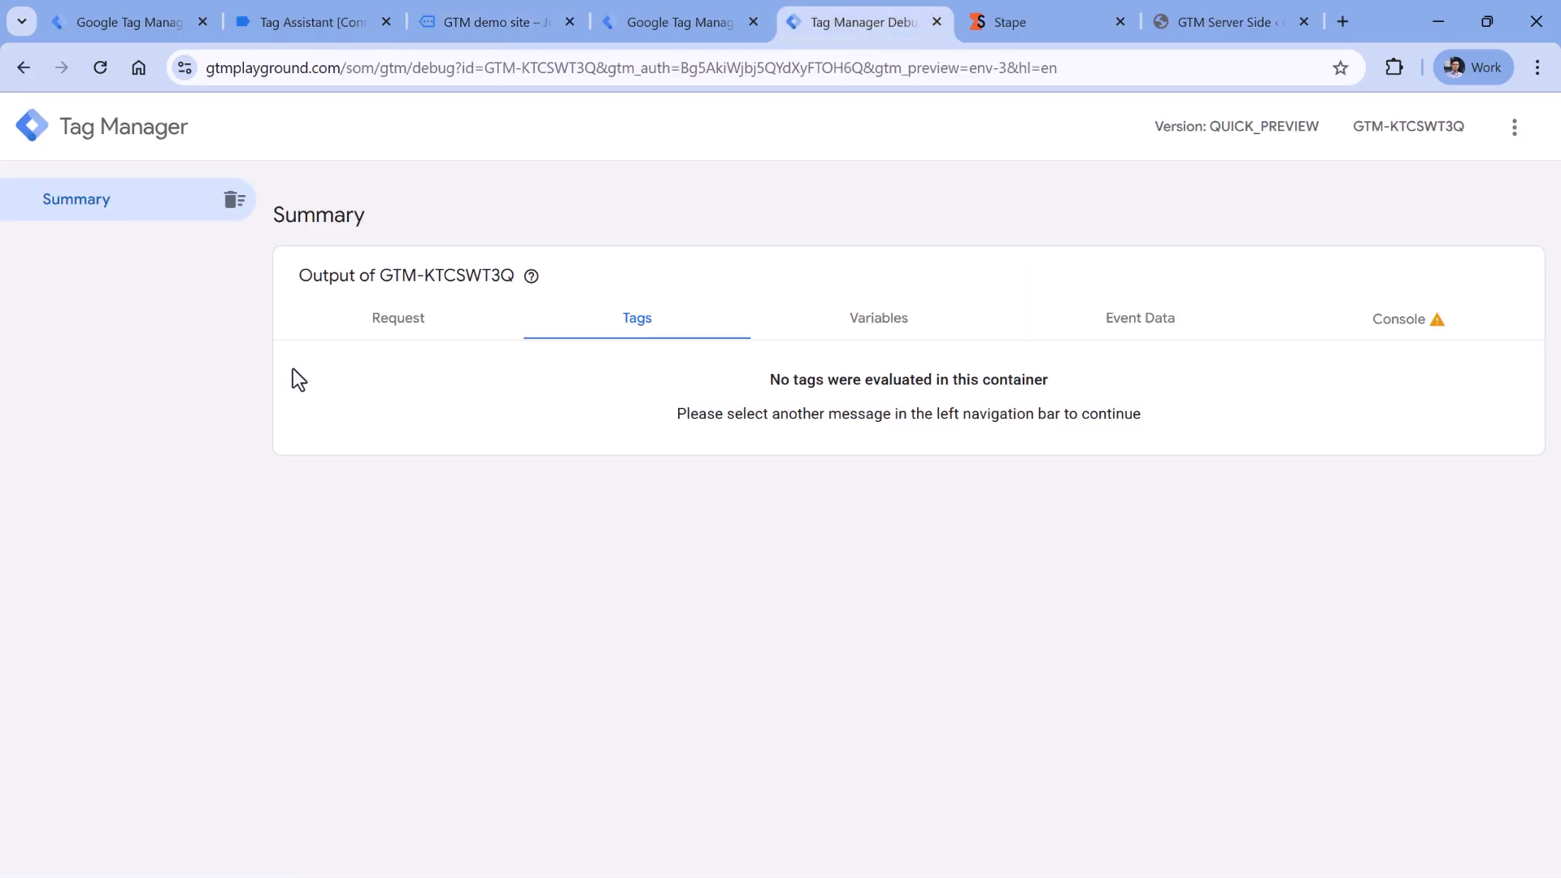
pyautogui.click(500, 28)
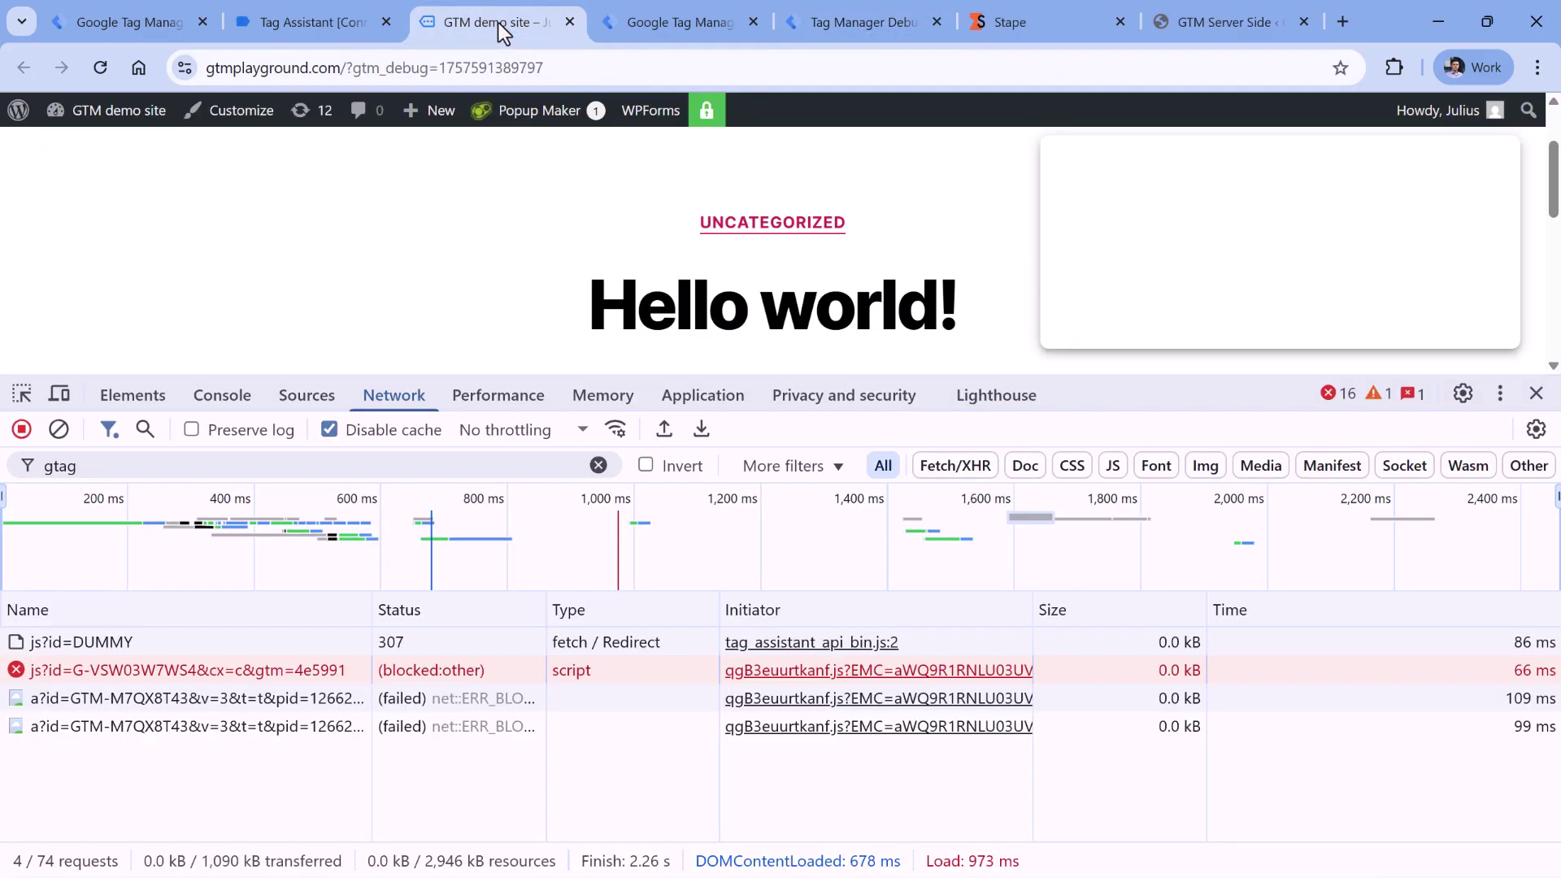
# Clear the gtag filter from the DevTools Network request list.
pyautogui.click(1537, 67)
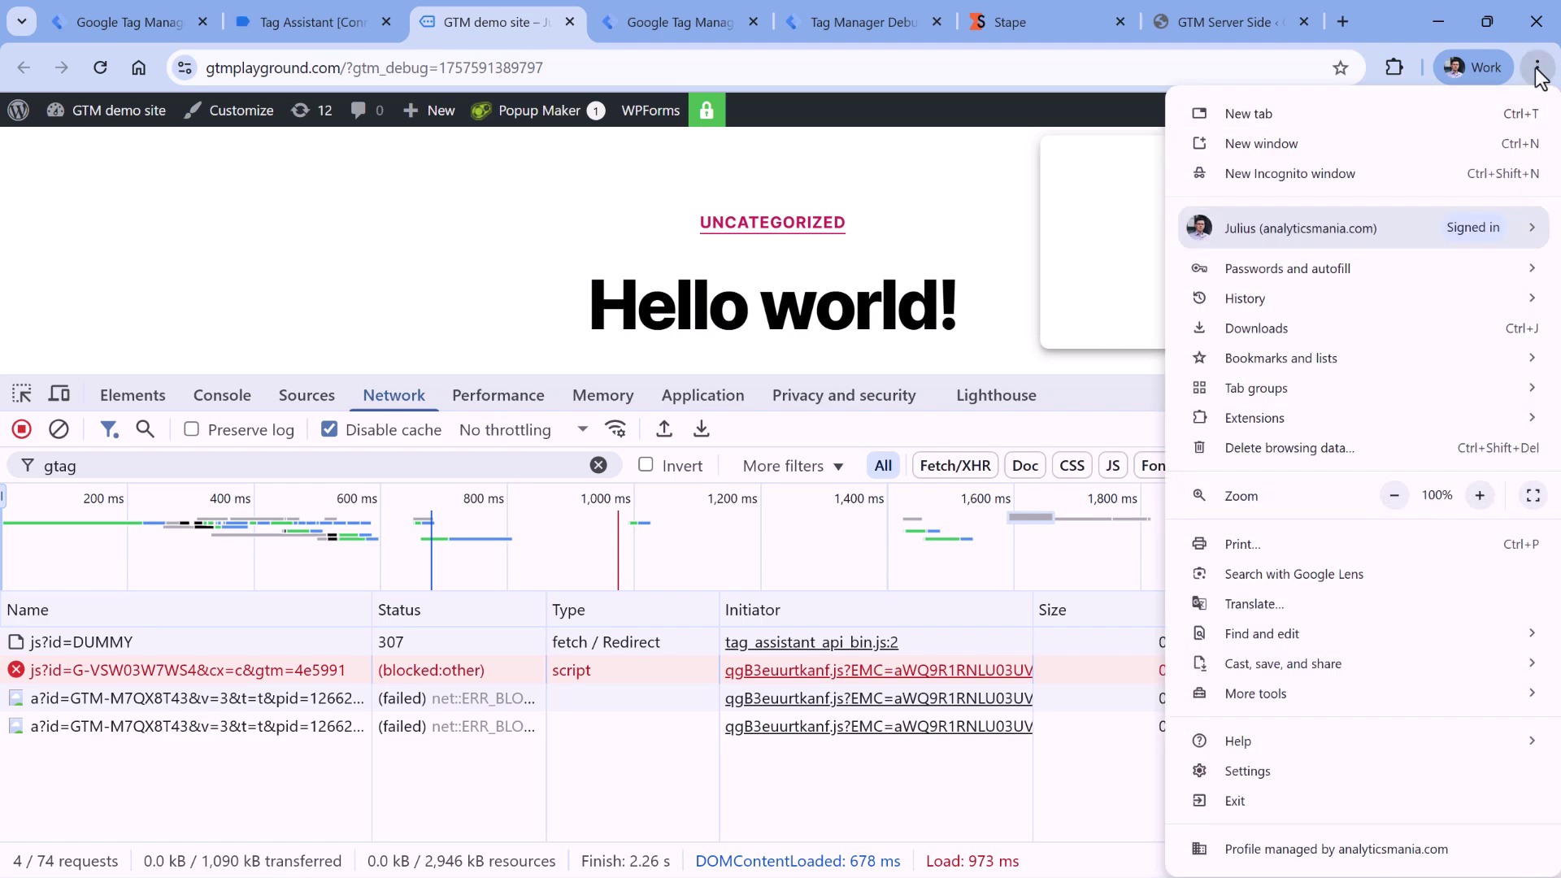
pyautogui.moveTo(1272, 696)
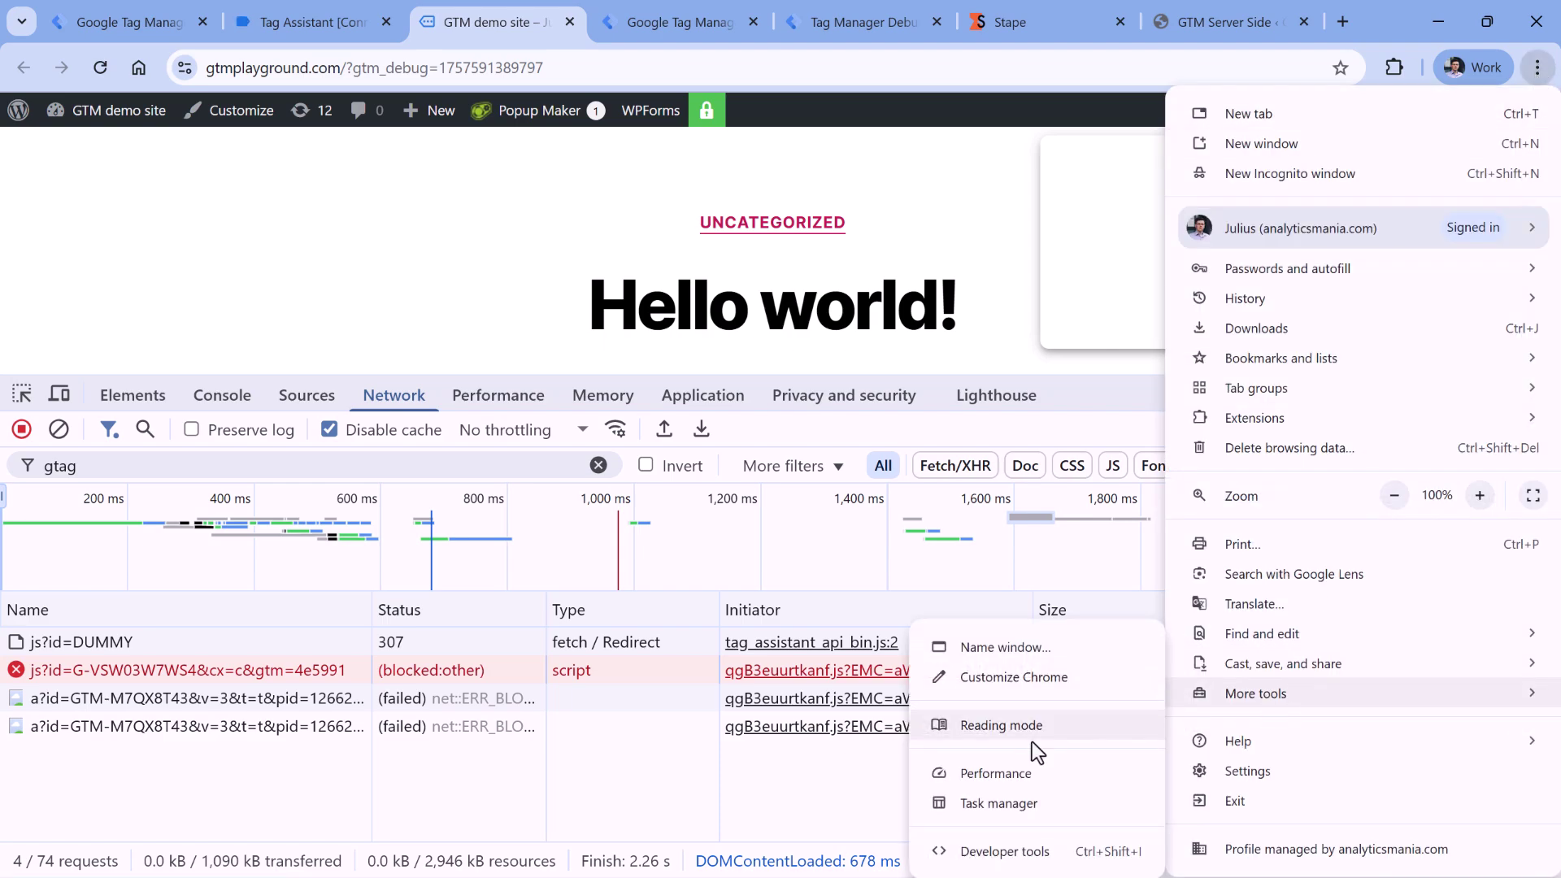
pyautogui.click(391, 397)
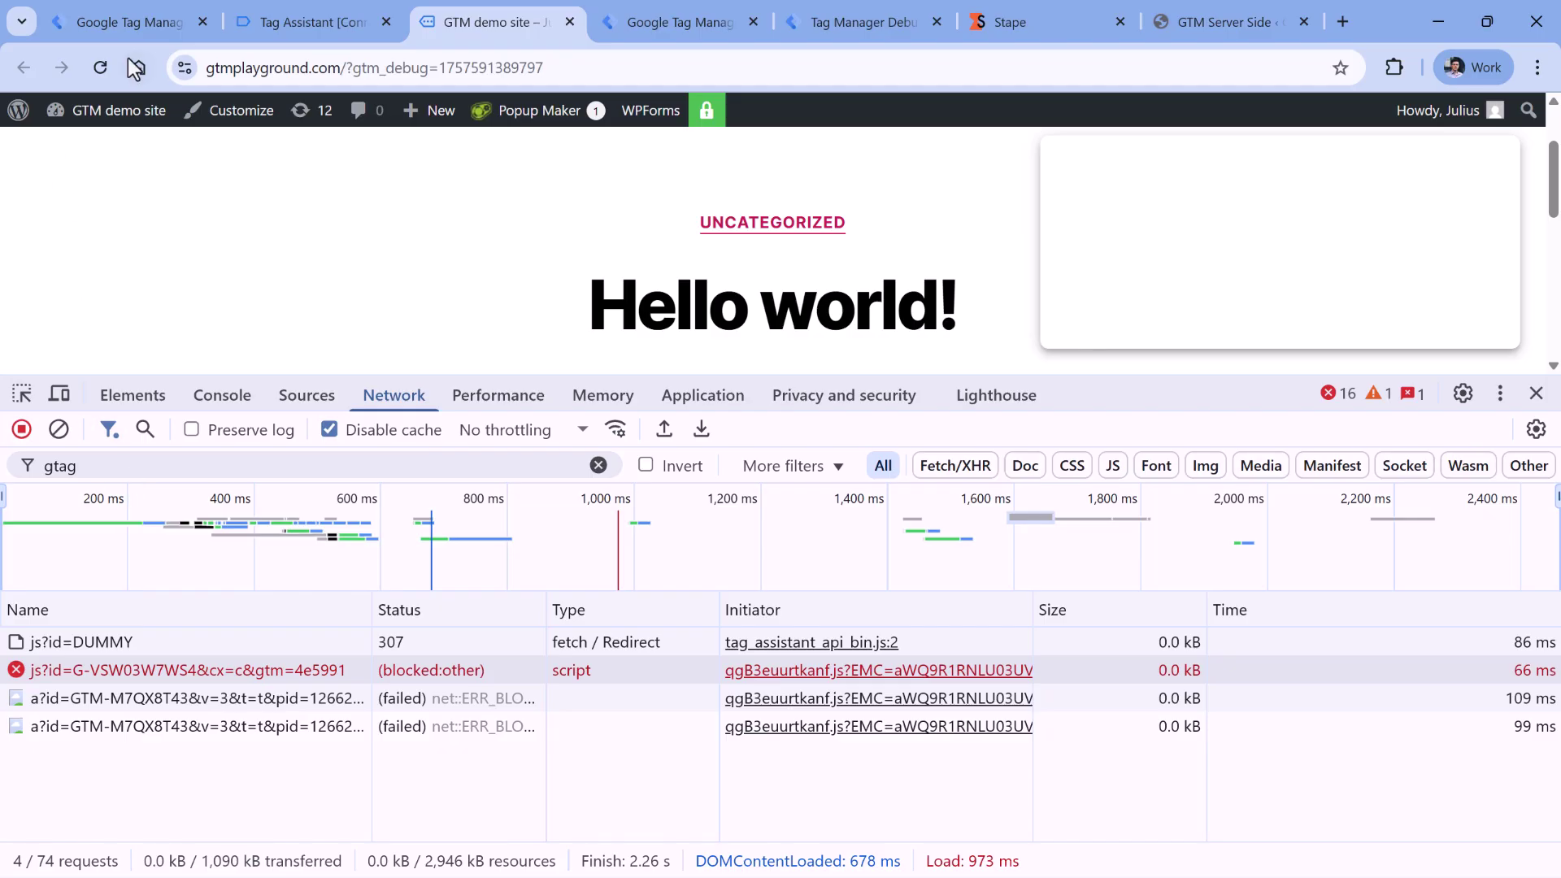
pyautogui.click(599, 466)
# Reload the page, sort requests by status, and open the blocked js?id=G-VSW03W7WS4 request.
pyautogui.press('F5')
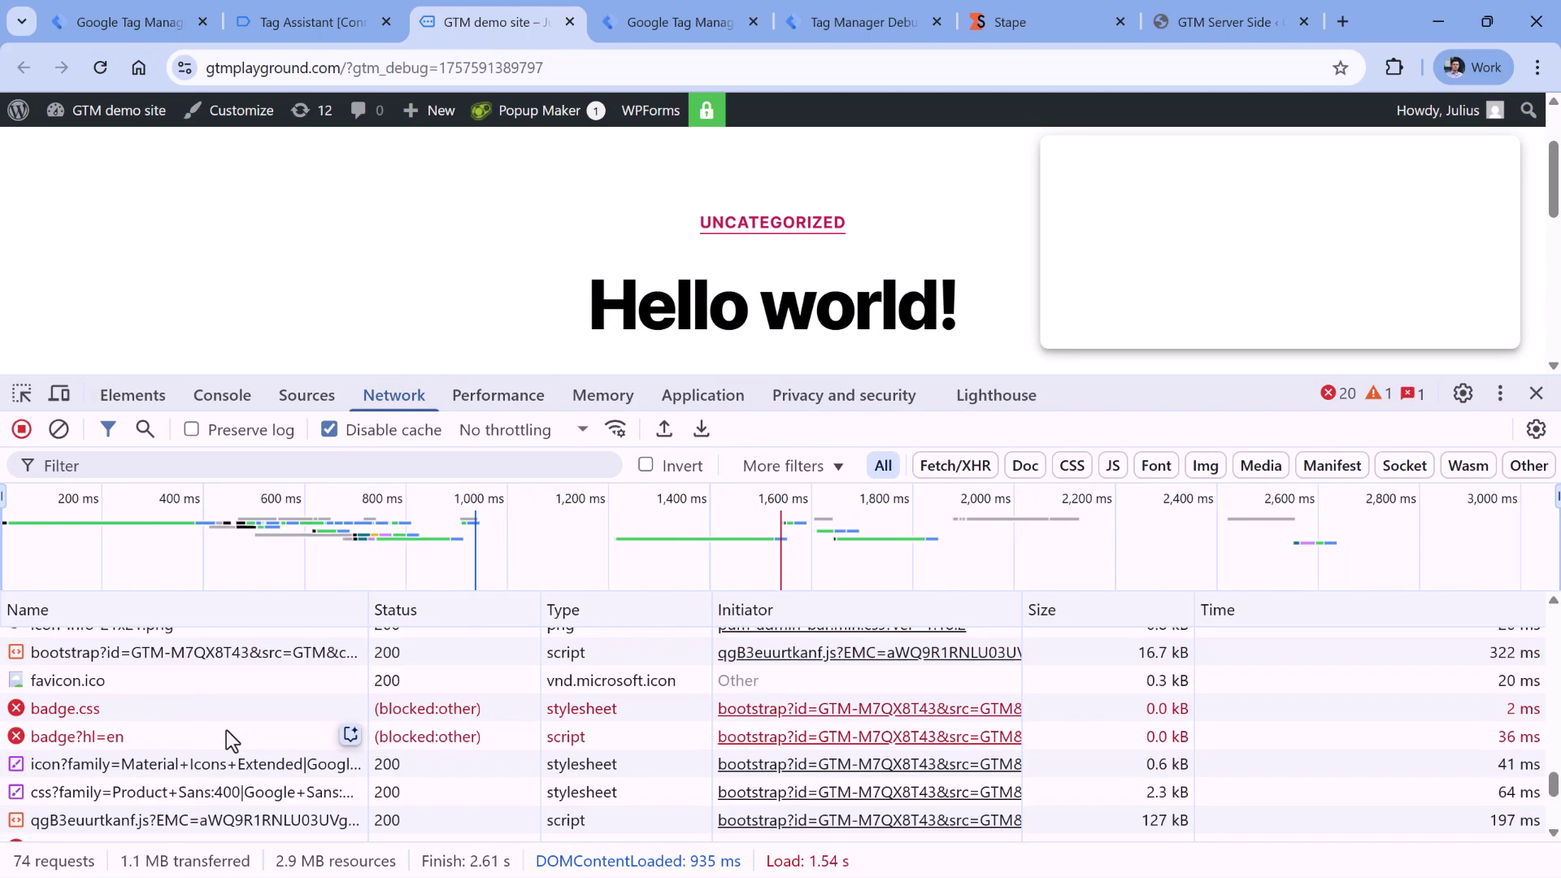
pyautogui.scroll(5, 226, 730)
pyautogui.scroll(2, 226, 730)
pyautogui.scroll(-6, 226, 730)
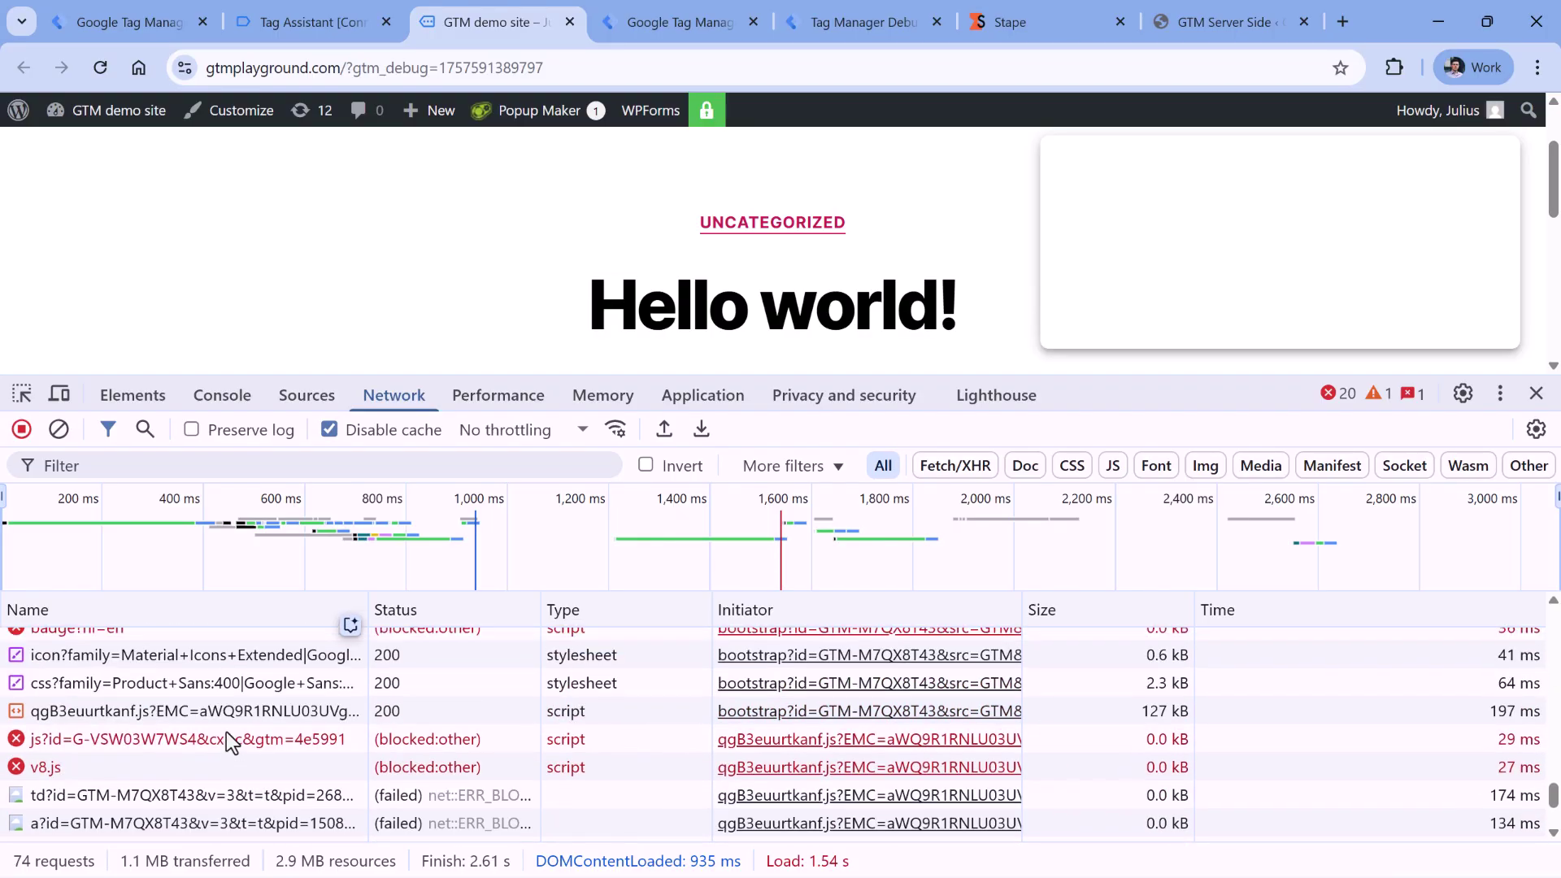
pyautogui.scroll(2, 226, 731)
pyautogui.click(423, 608)
pyautogui.scroll(5, 414, 632)
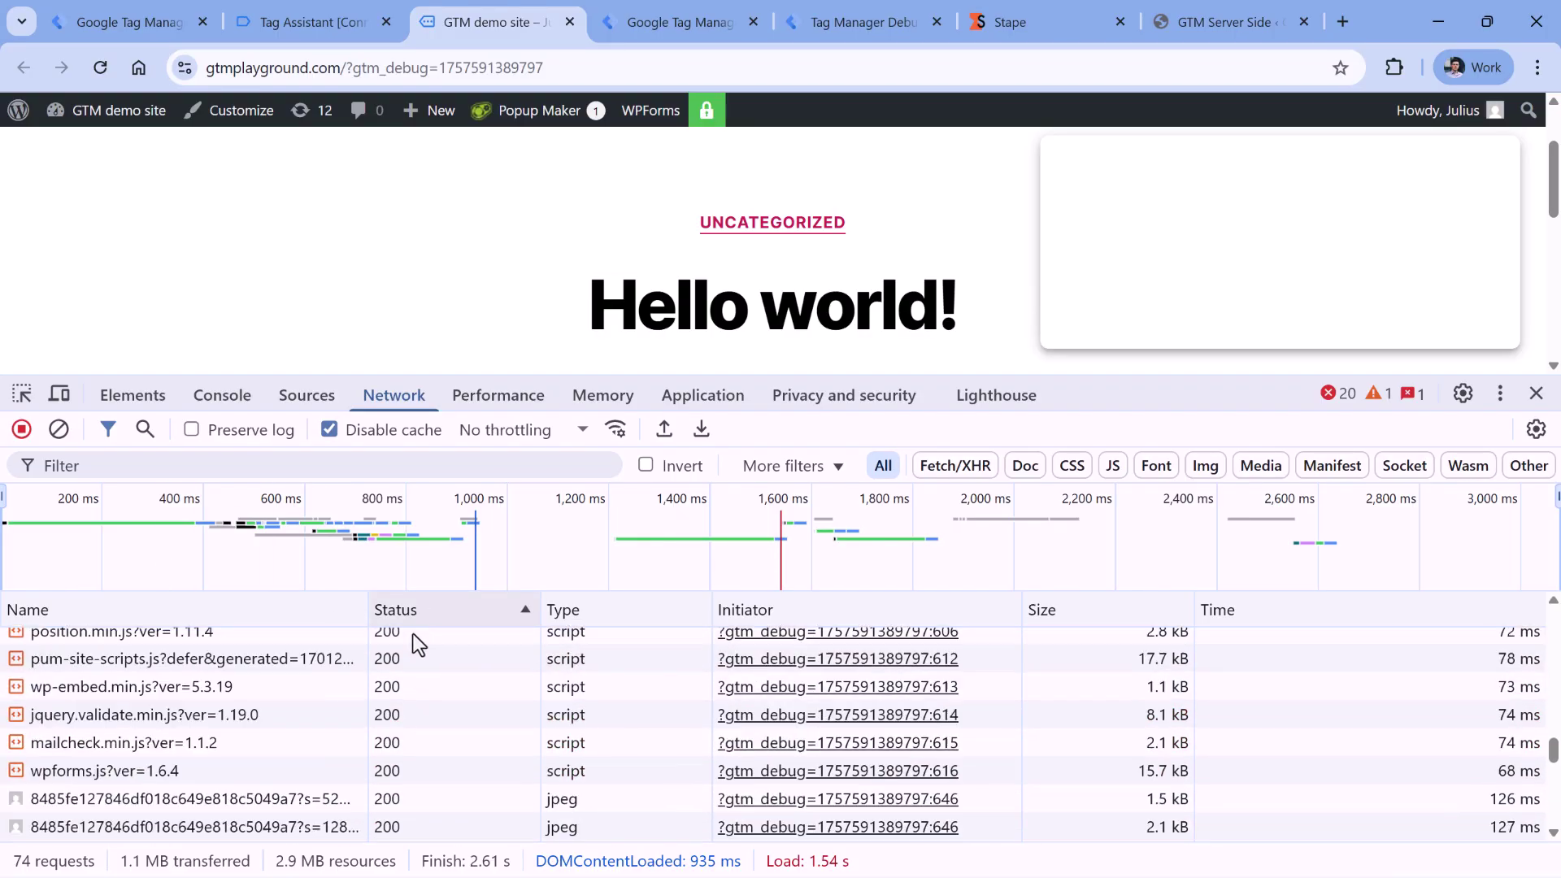
pyautogui.scroll(5, 413, 632)
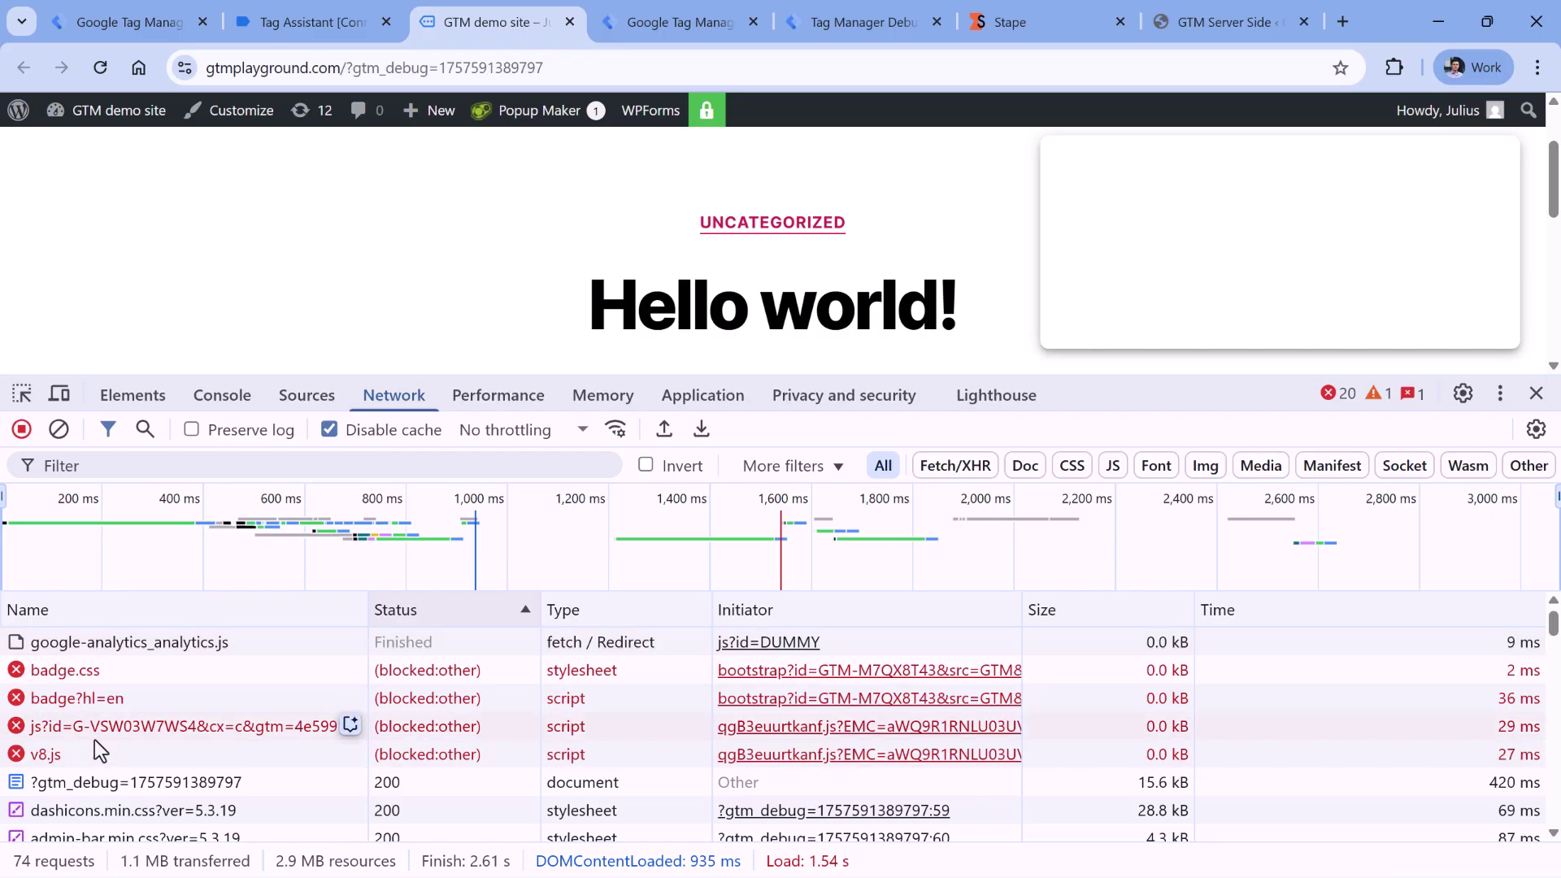
pyautogui.click(85, 737)
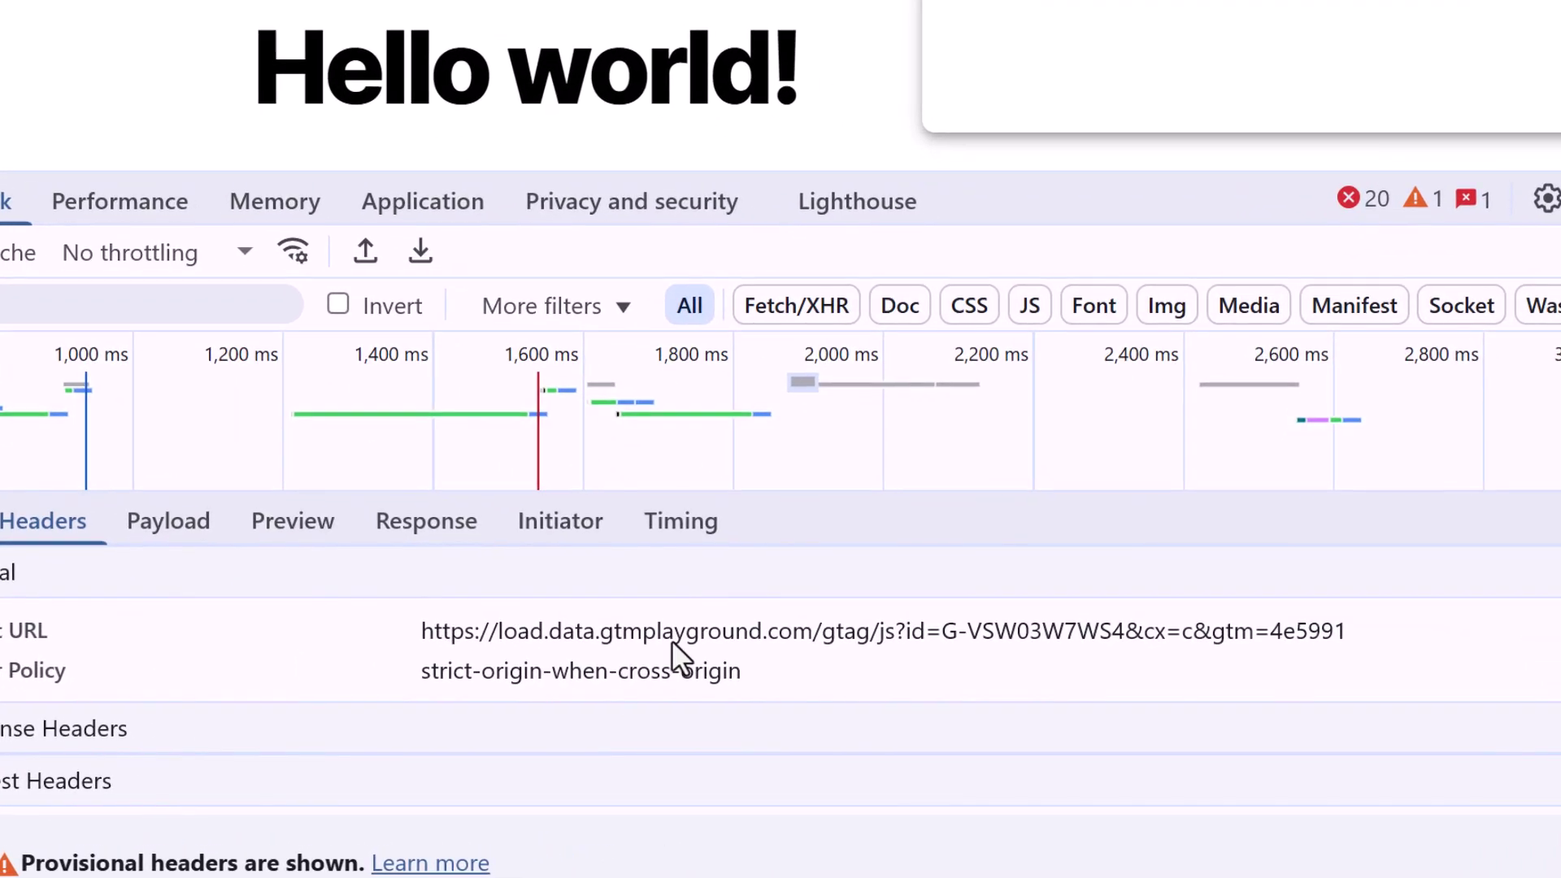
pyautogui.click(459, 639)
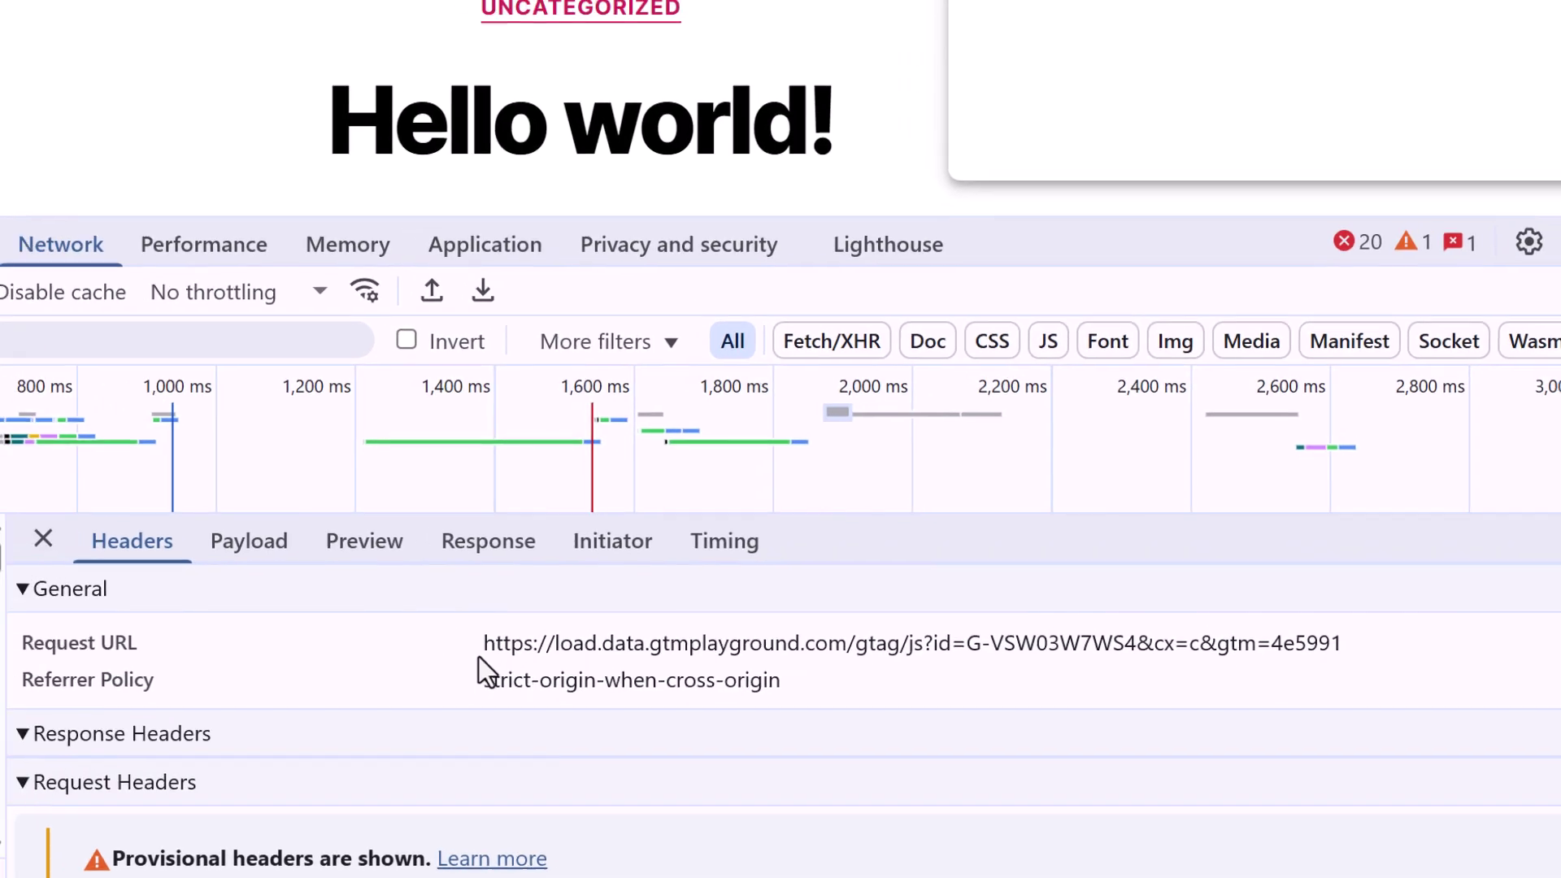
pyautogui.moveTo(422, 634); pyautogui.dragTo(1219, 647)
pyautogui.click(1263, 652)
pyautogui.press('Escape')
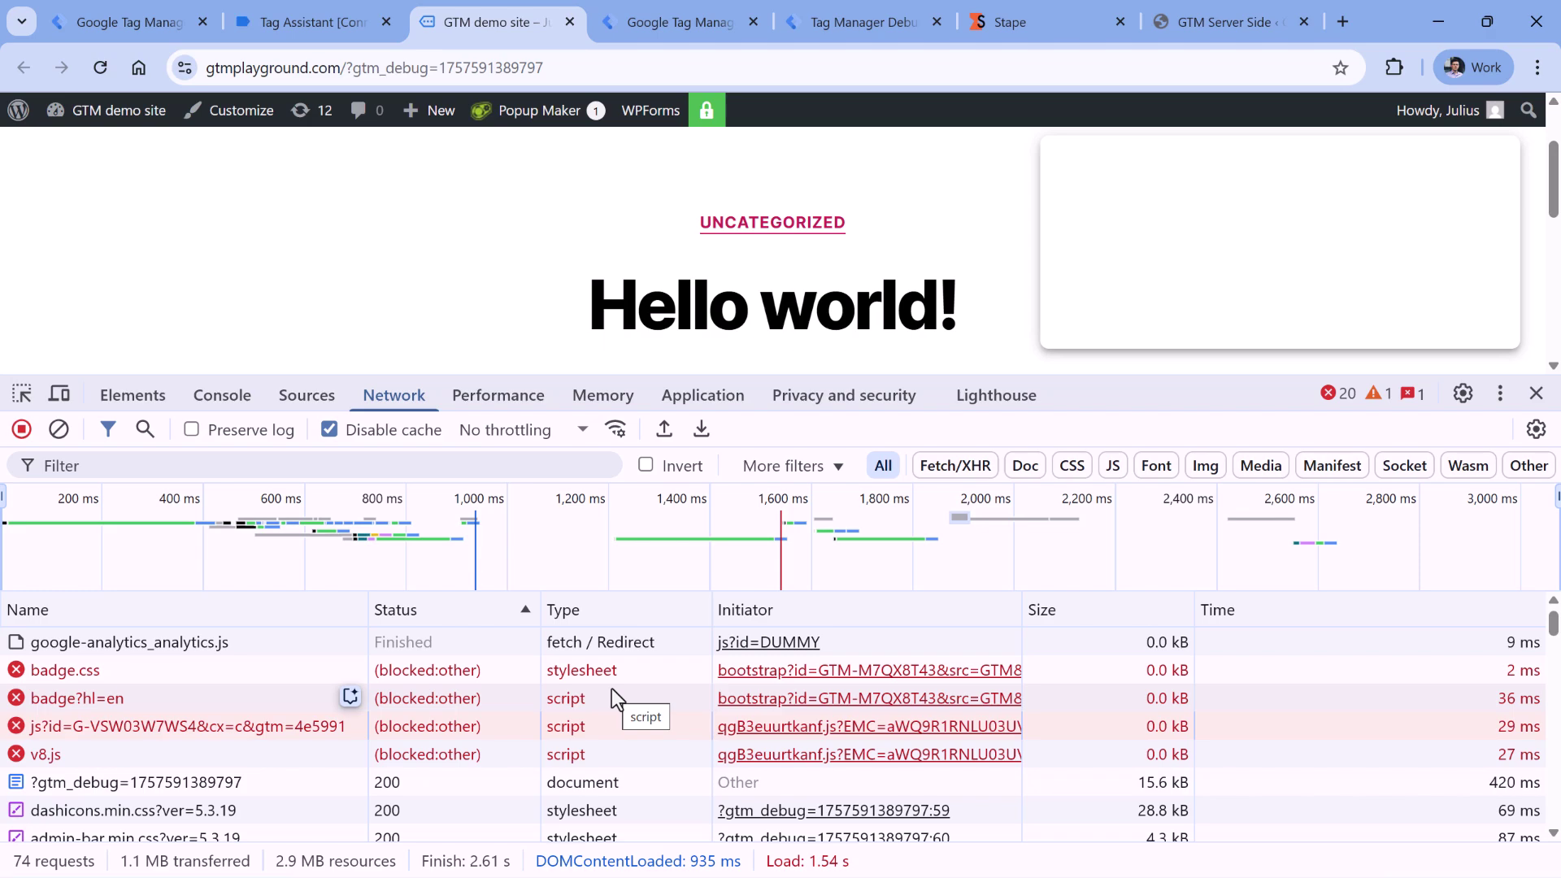
pyautogui.click(165, 727)
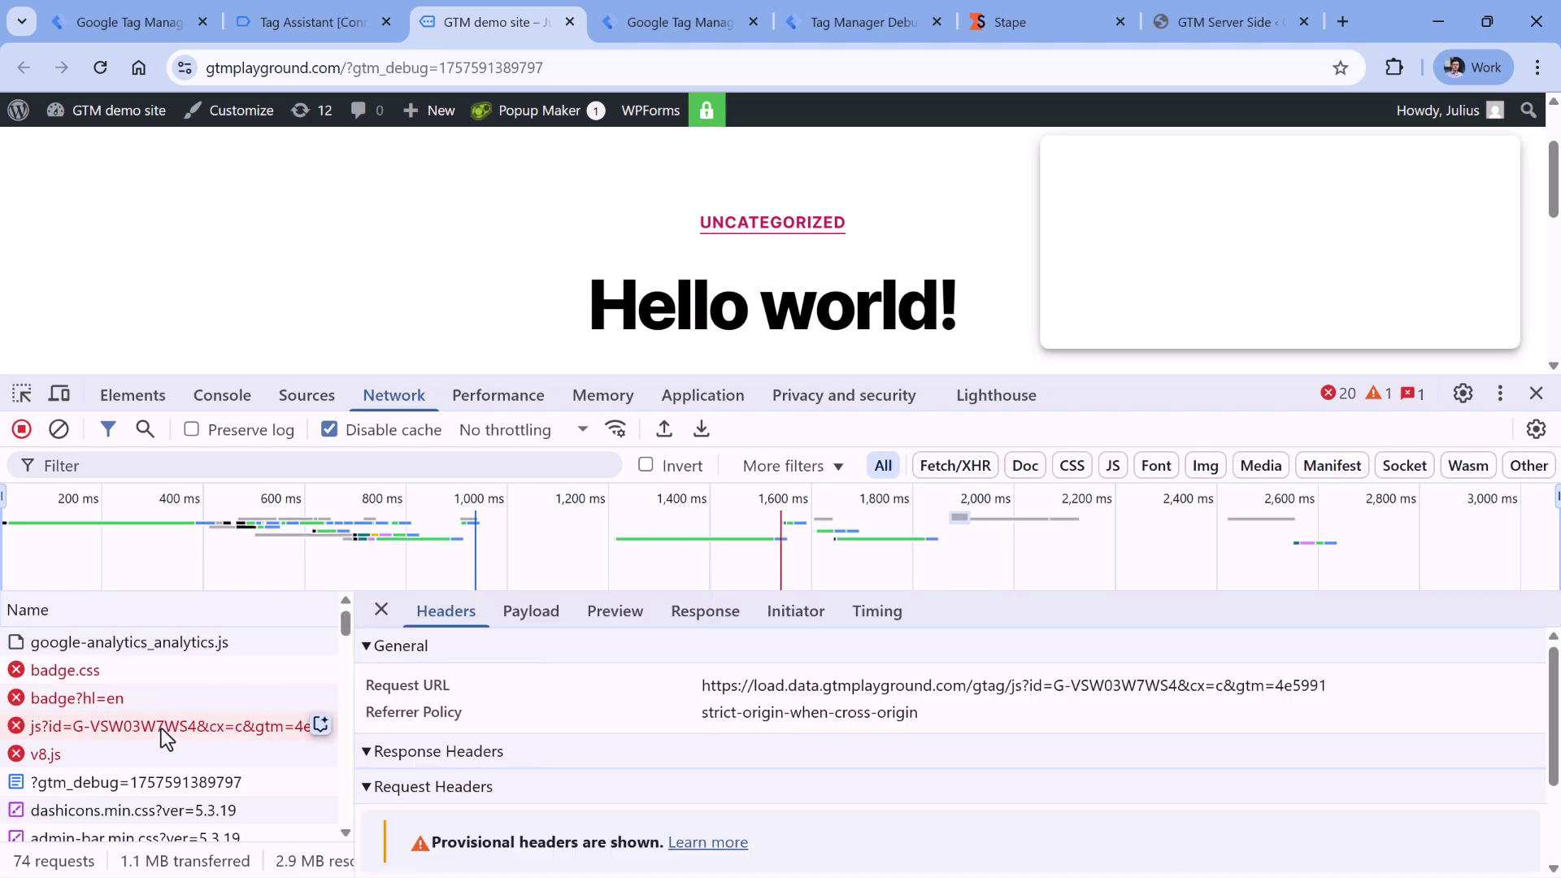
pyautogui.moveTo(703, 688); pyautogui.dragTo(935, 693)
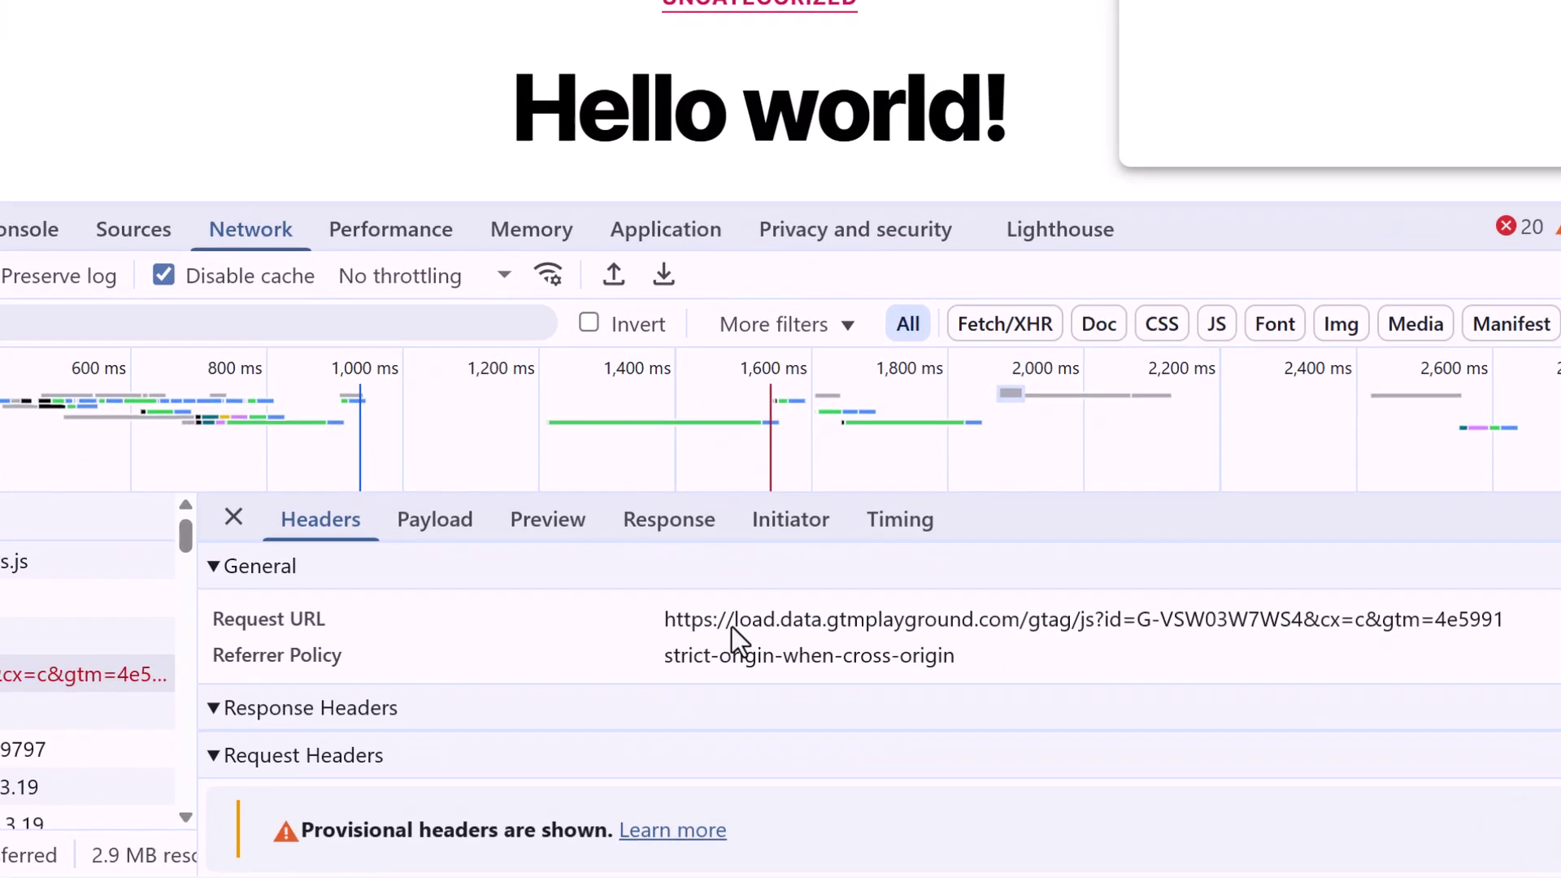
pyautogui.moveTo(752, 689); pyautogui.dragTo(953, 693)
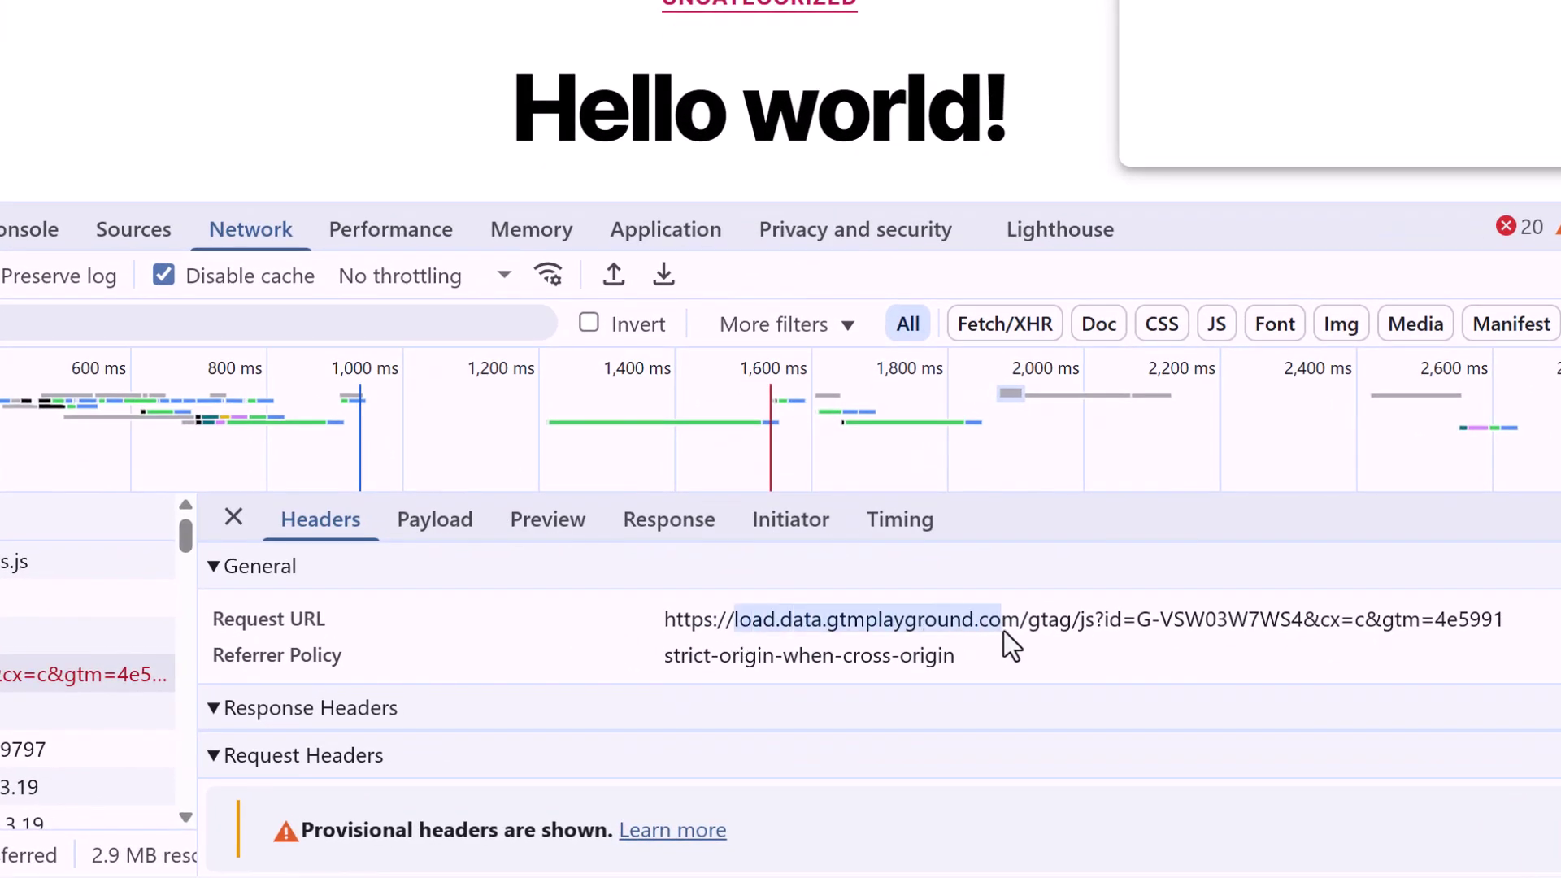
pyautogui.moveTo(1003, 631); pyautogui.dragTo(1018, 628)
pyautogui.click(1018, 628)
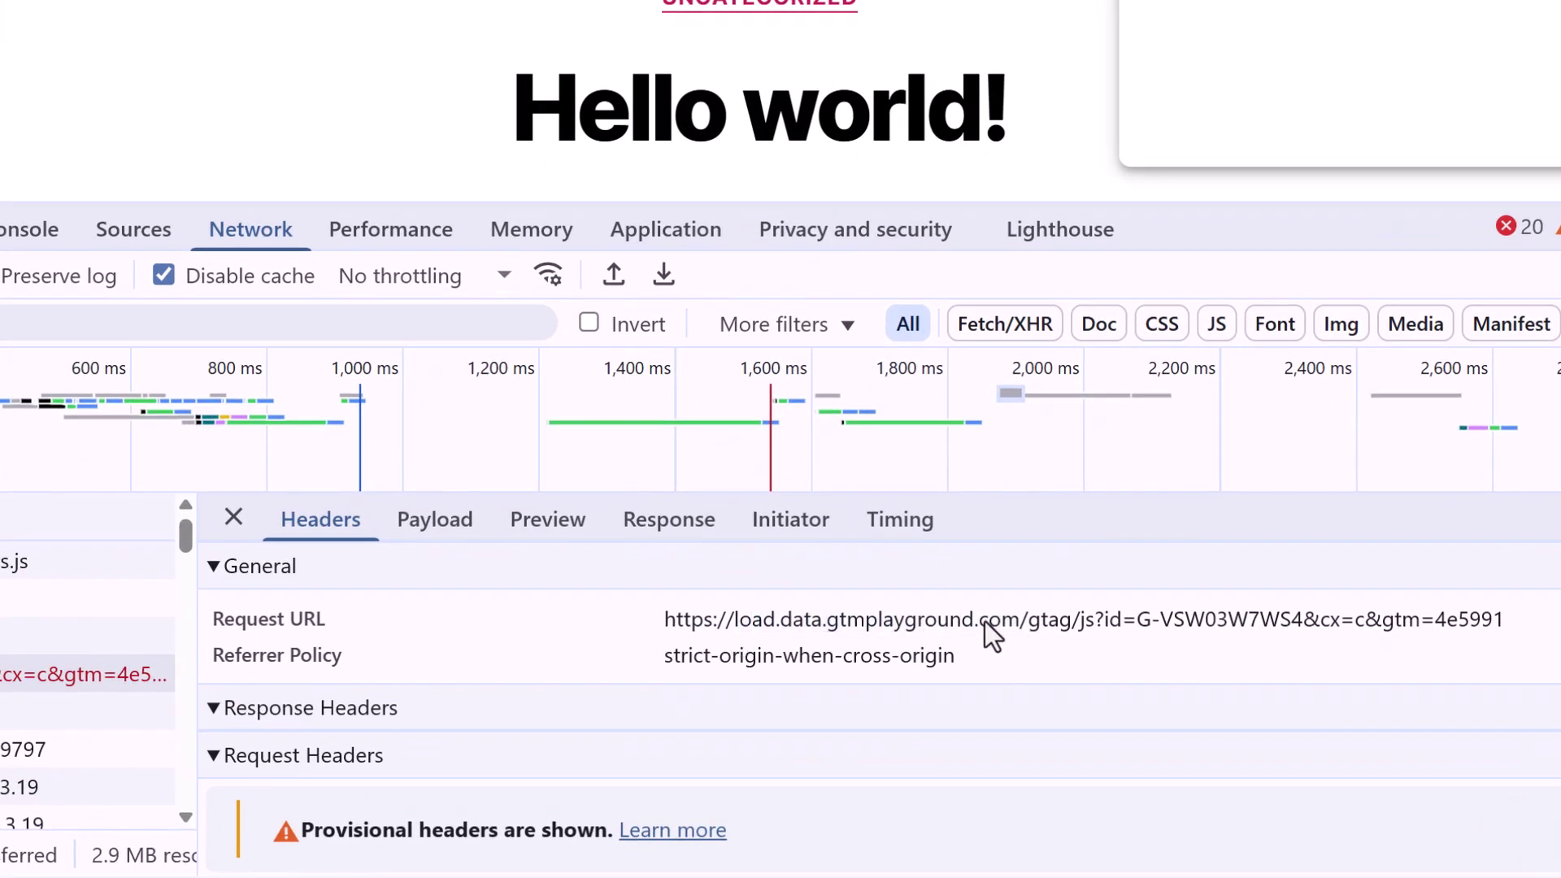
# Highlight the URL parts: load.data.gtmplayground.com domain, gtag/js path, and G-VSW03W7WS4 ID.
pyautogui.doubleClick(746, 620)
pyautogui.click(736, 622)
pyautogui.moveTo(1023, 631); pyautogui.dragTo(1330, 630)
pyautogui.click(1379, 631)
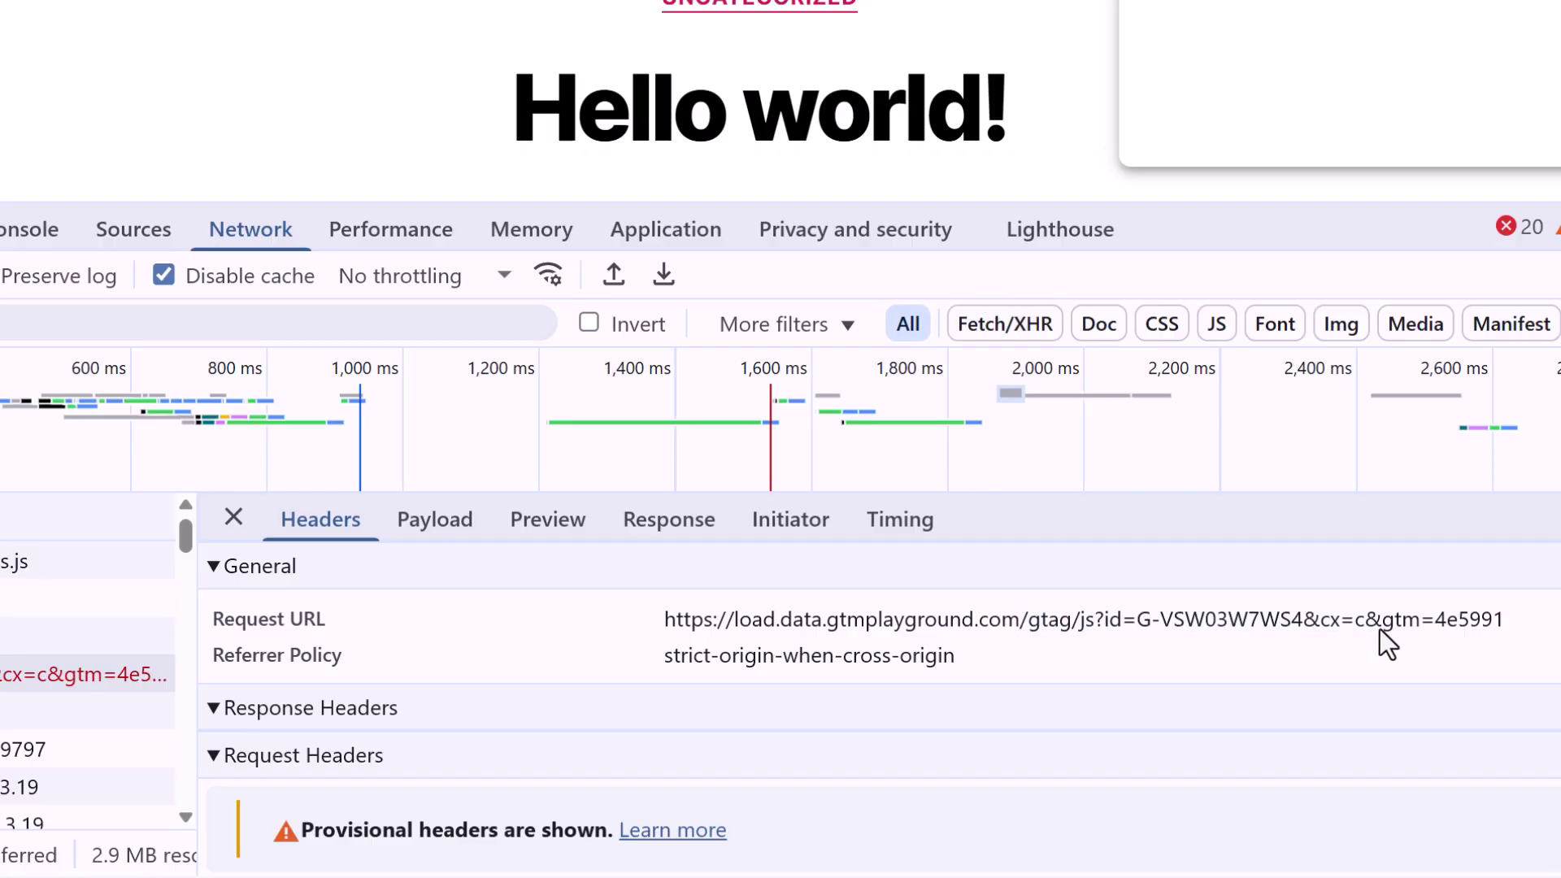
pyautogui.click(1080, 627)
pyautogui.moveTo(1137, 620); pyautogui.dragTo(1300, 620)
pyautogui.click(1300, 620)
pyautogui.moveTo(671, 619); pyautogui.dragTo(934, 627)
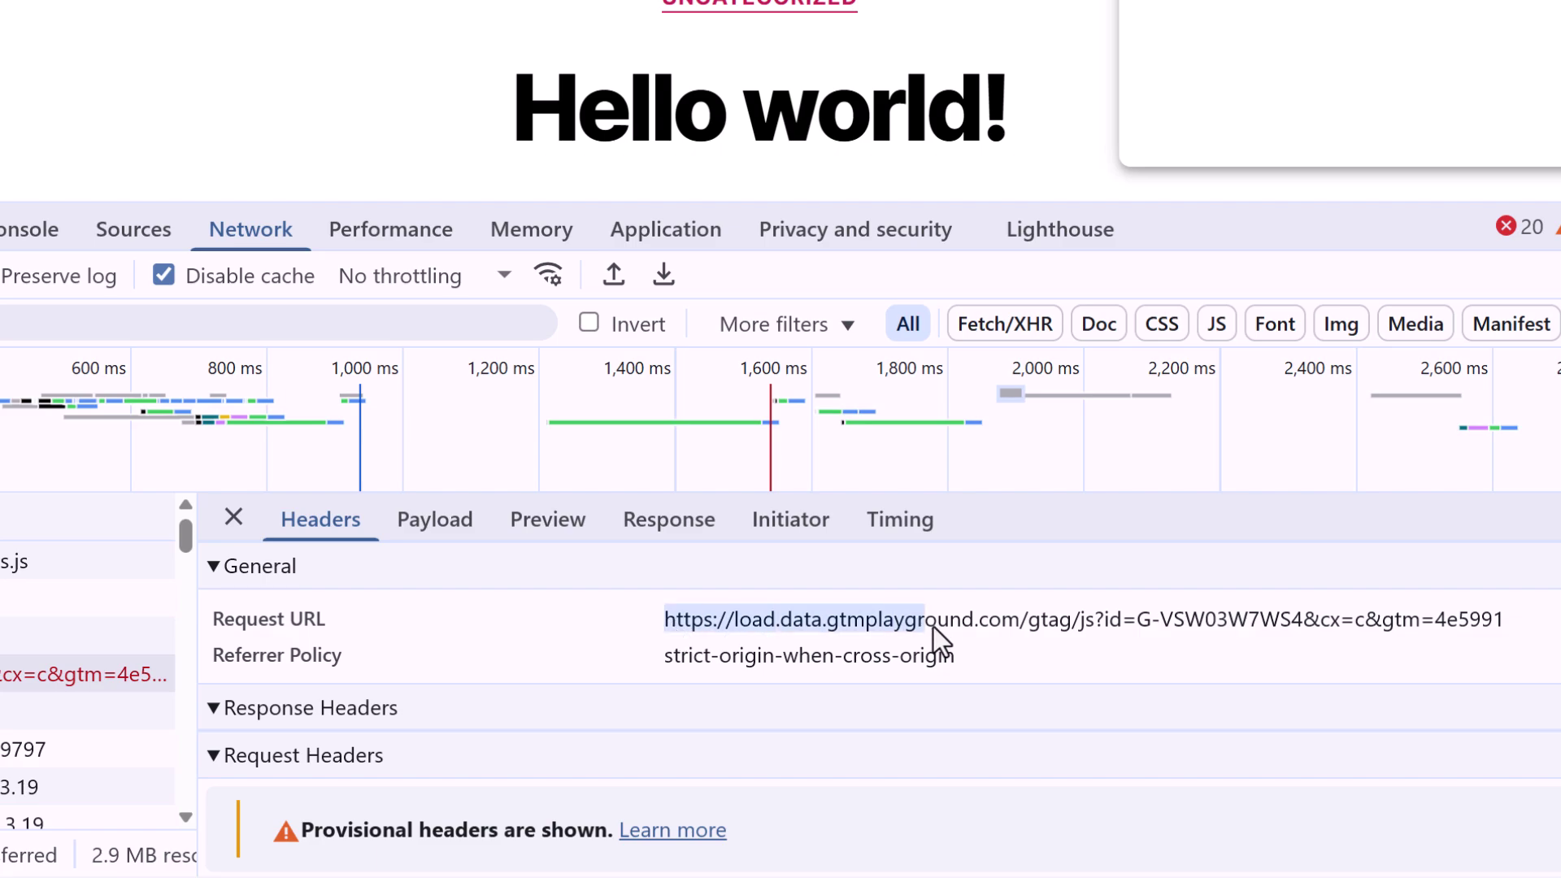
pyautogui.click(1036, 651)
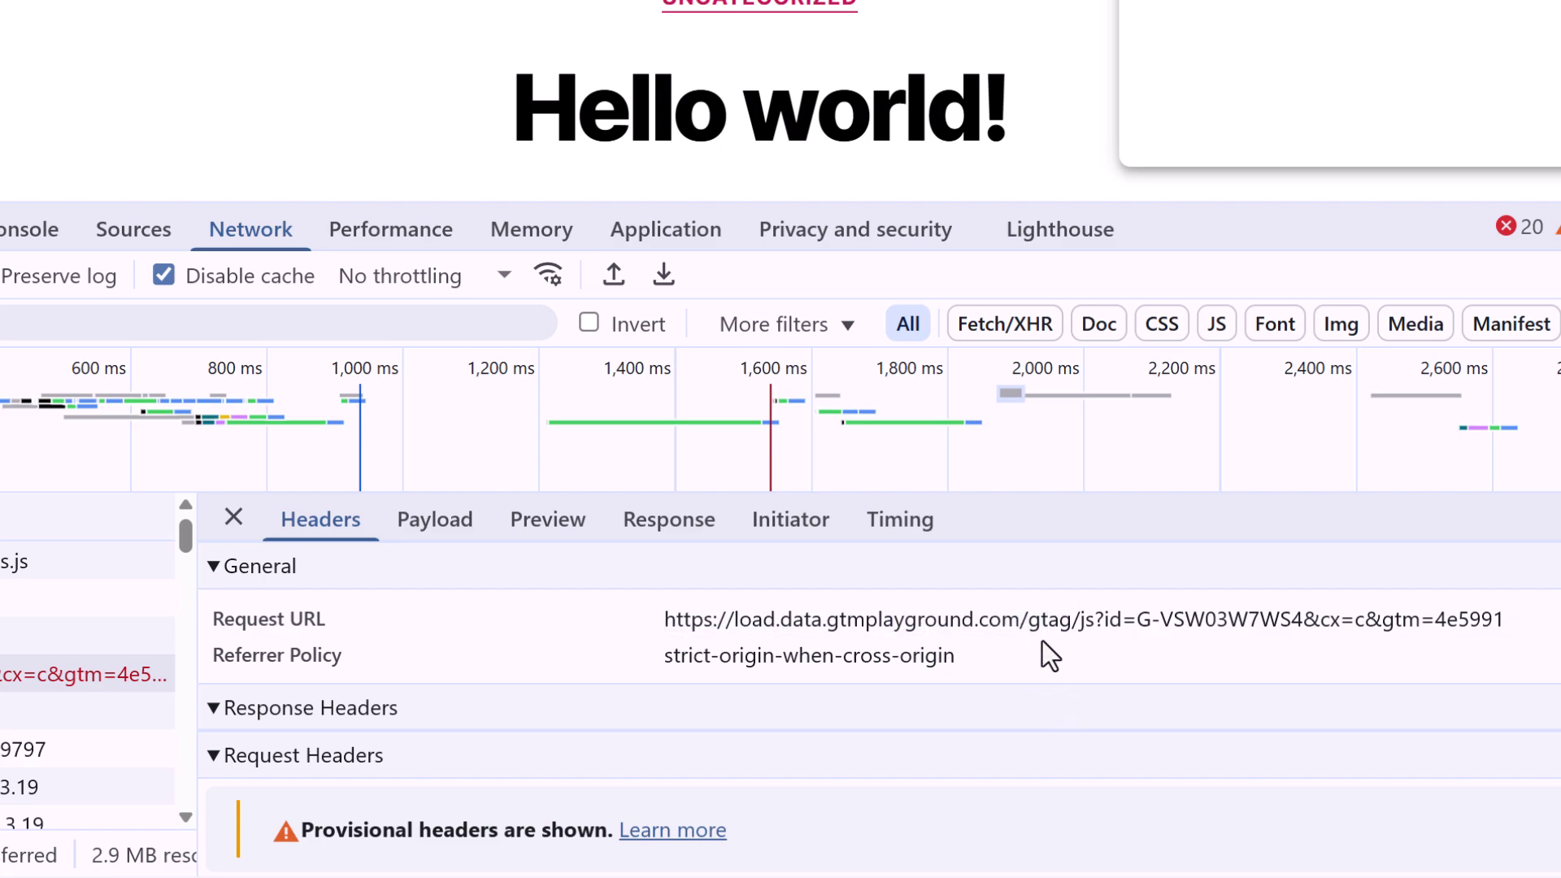
pyautogui.moveTo(1075, 627); pyautogui.dragTo(1500, 624)
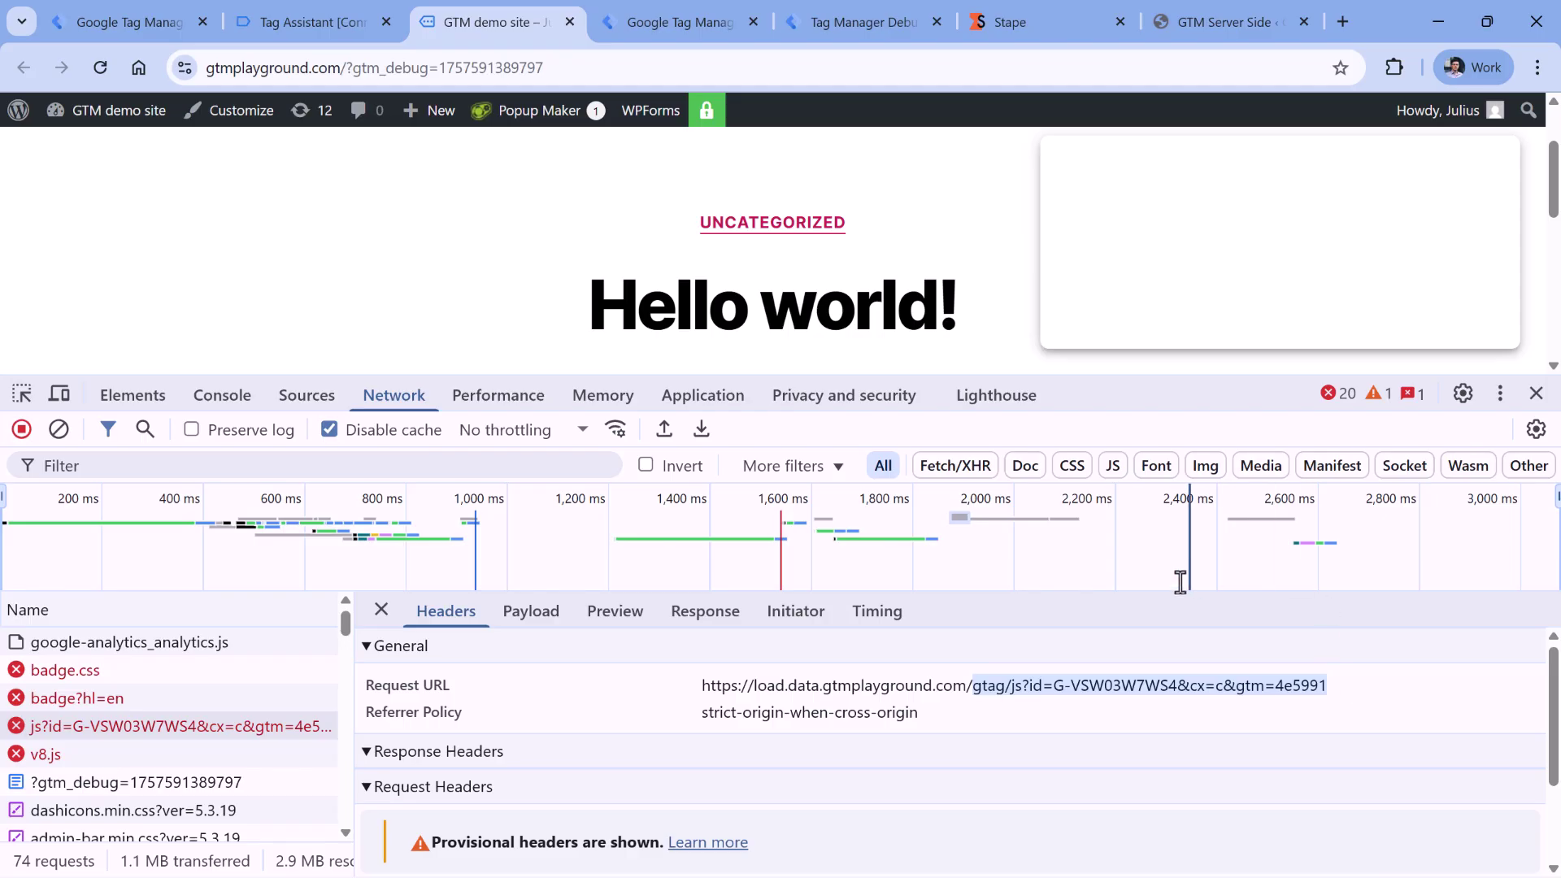
# Open the Custom Loader power-up configuration on the Stape container page.
pyautogui.click(1056, 21)
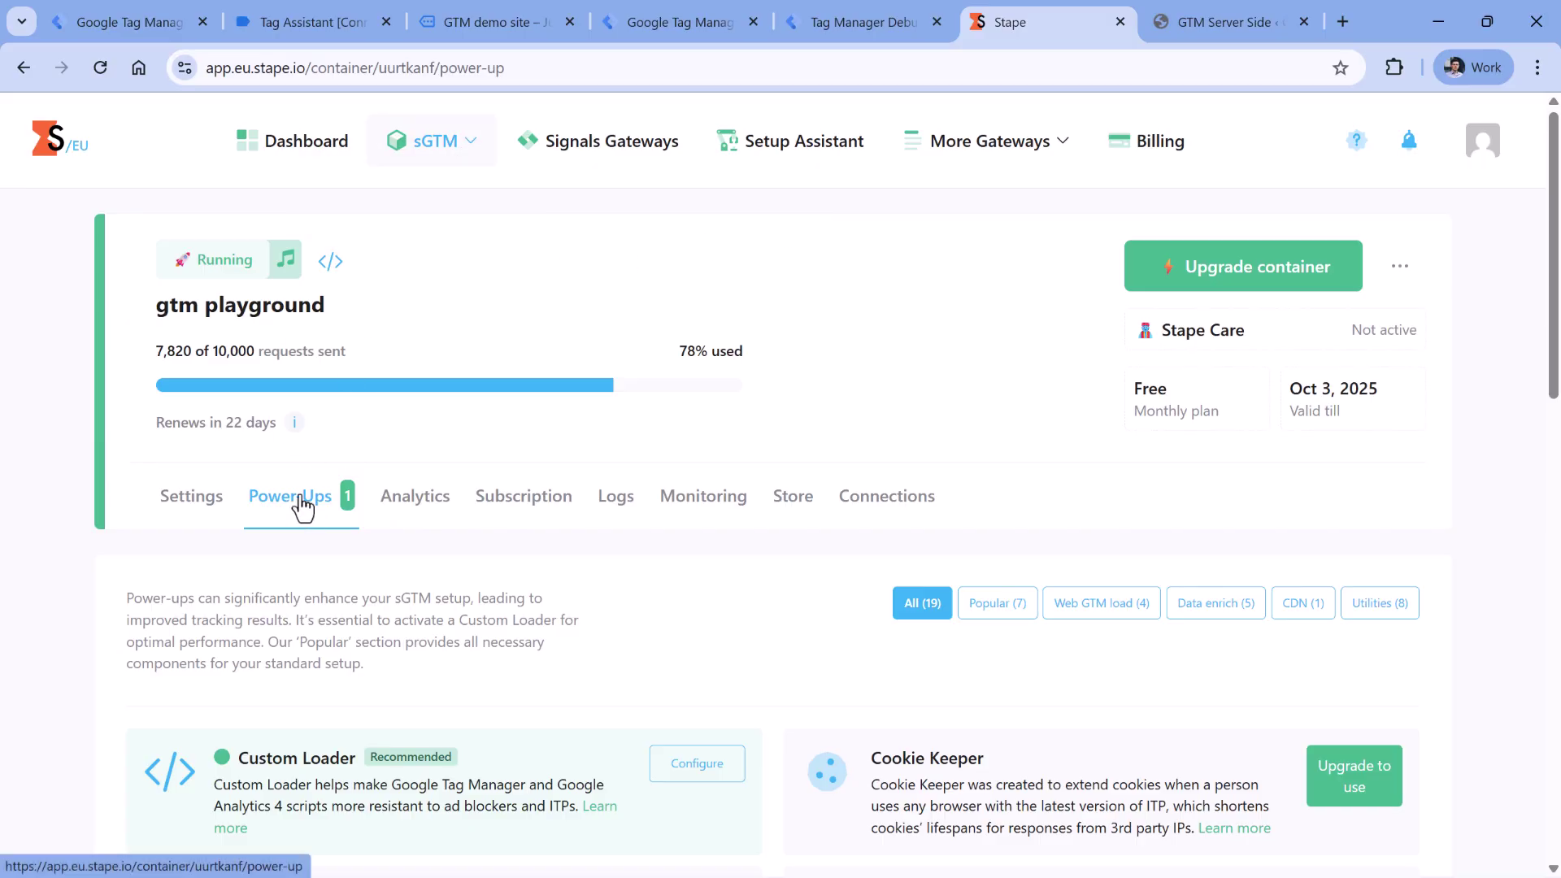
pyautogui.scroll(-4, 342, 477)
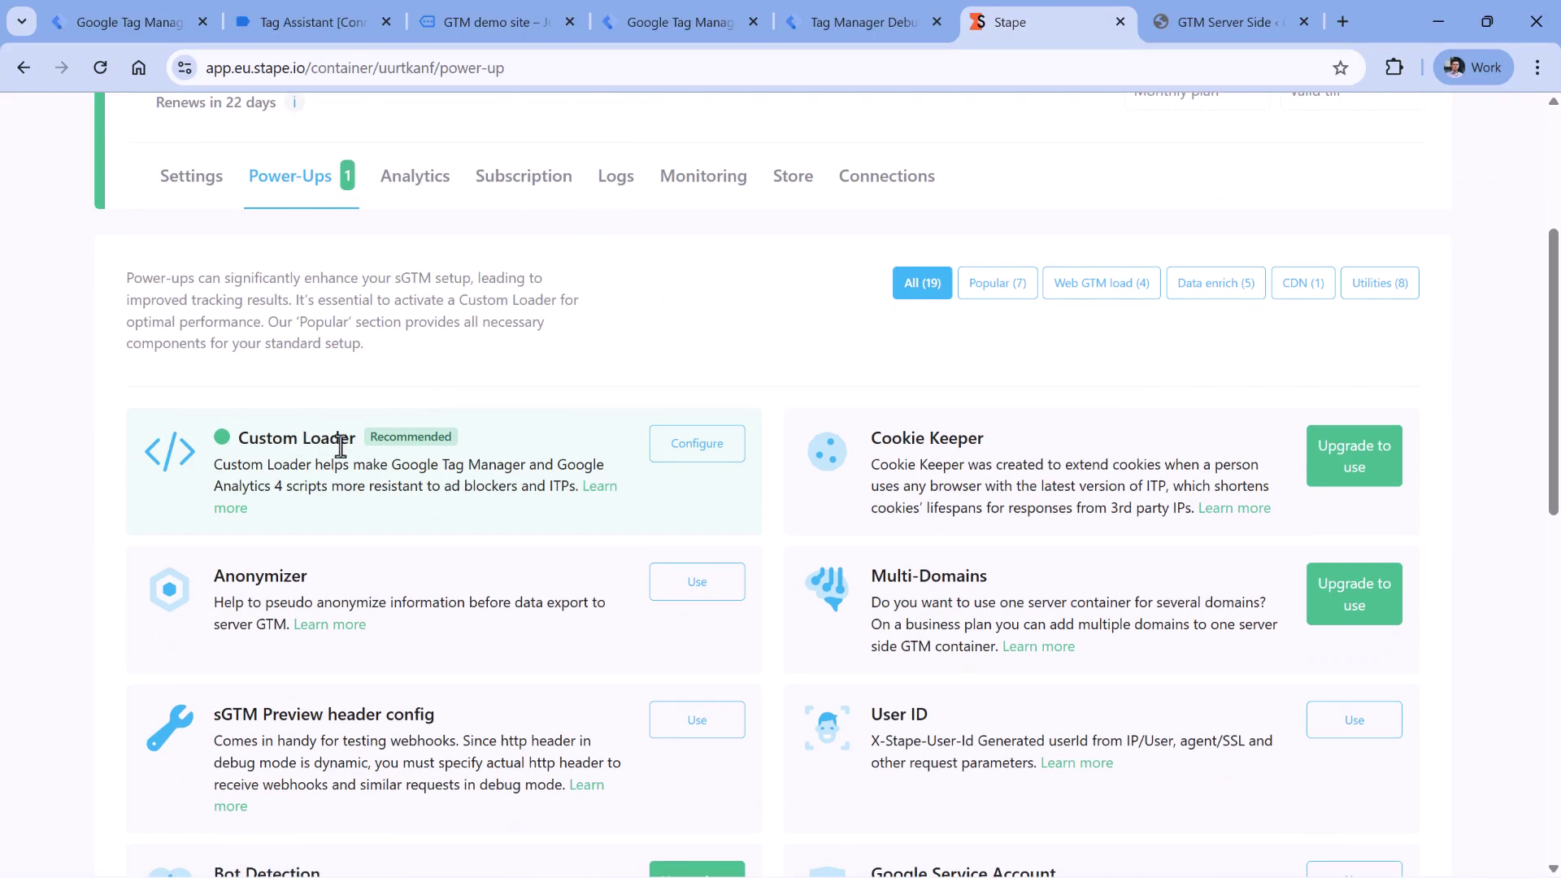
pyautogui.click(698, 449)
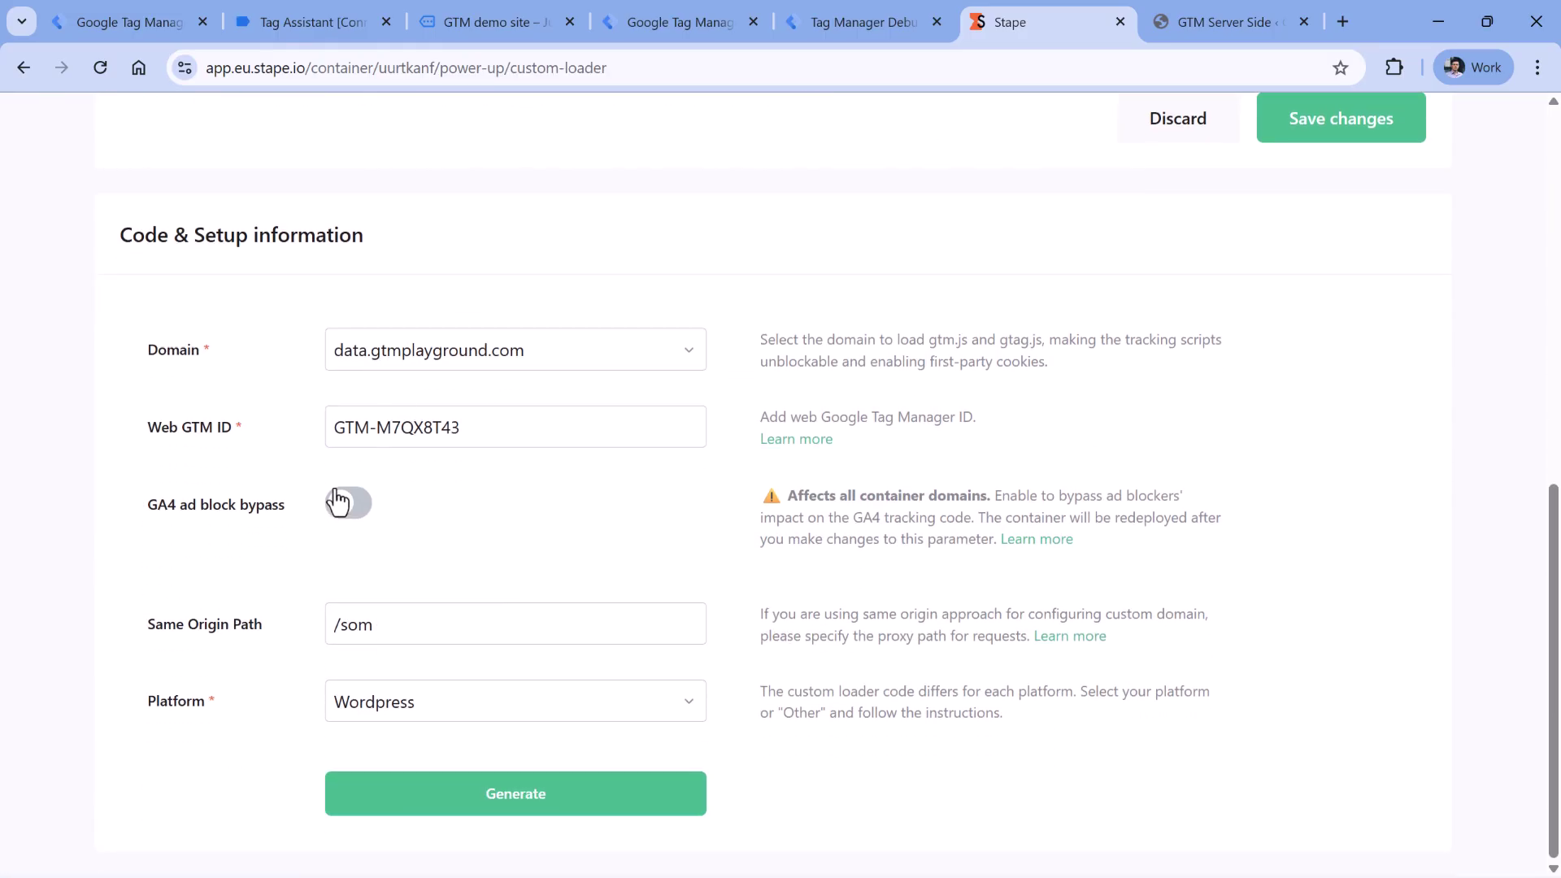
pyautogui.scroll(4, 337, 502)
pyautogui.scroll(-4, 362, 386)
pyautogui.moveTo(488, 427); pyautogui.dragTo(334, 427)
pyautogui.click(461, 489)
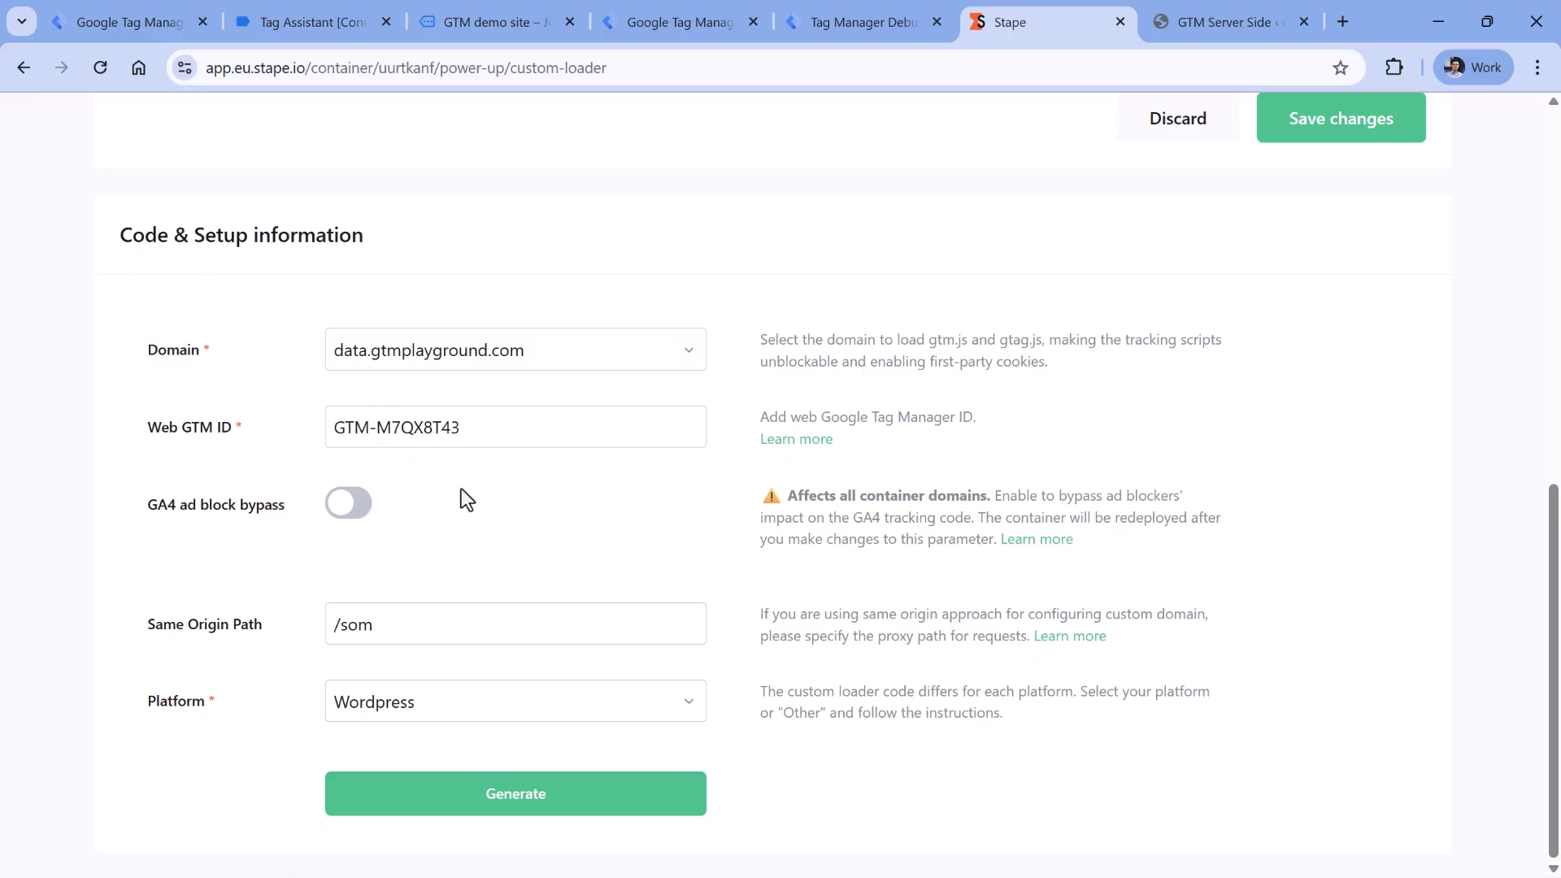
# Switch on GA4 ad block bypass and save the Custom Loader settings.
pyautogui.click(356, 507)
pyautogui.scroll(2, 1360, 237)
pyautogui.click(1359, 238)
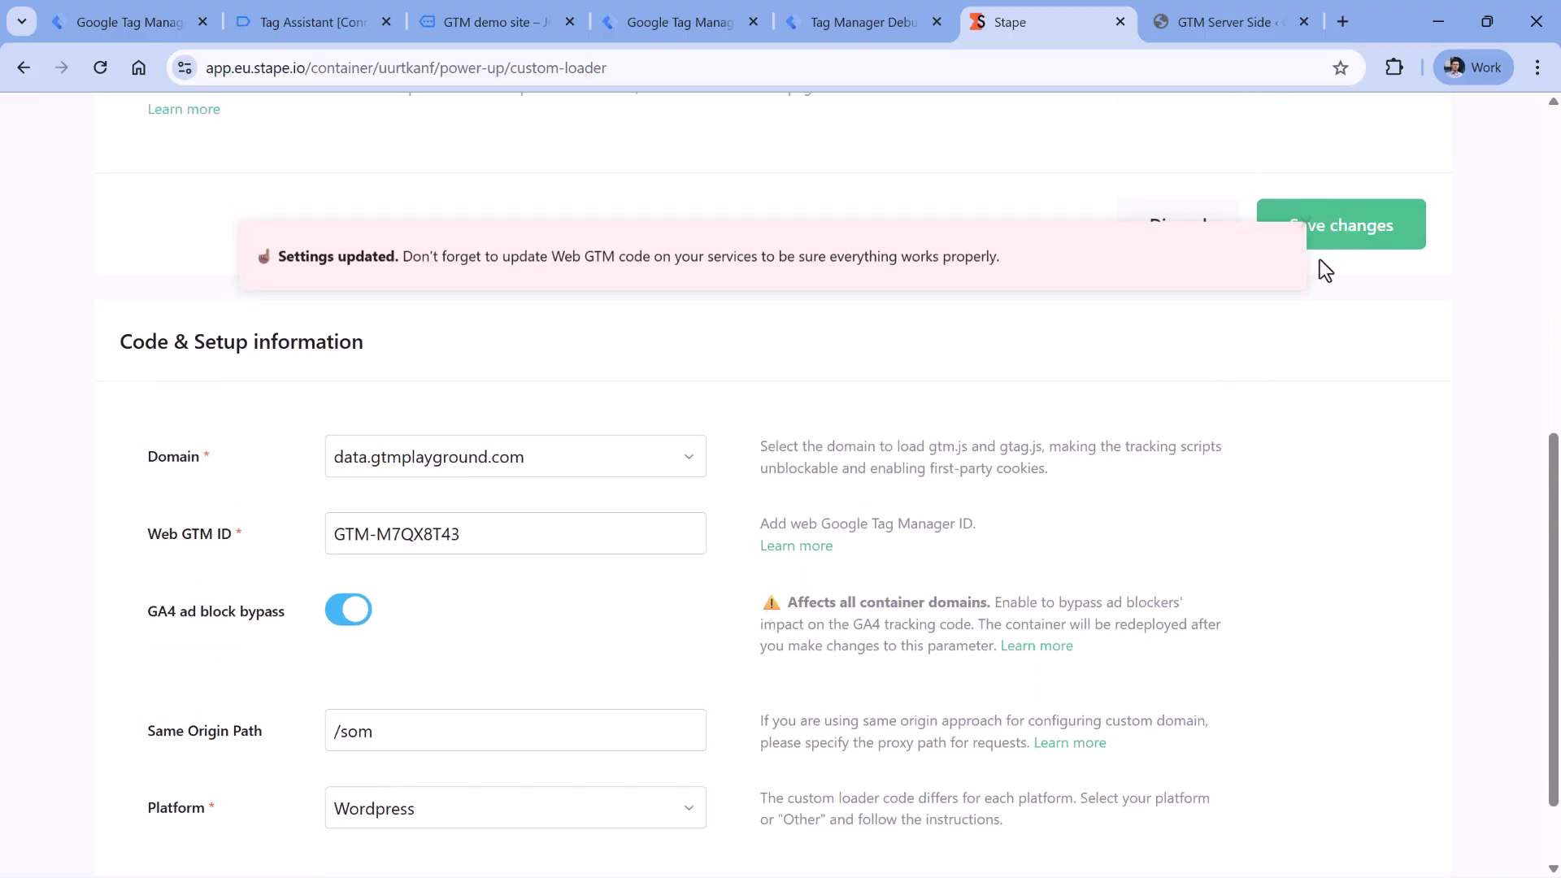
pyautogui.scroll(-2, 549, 496)
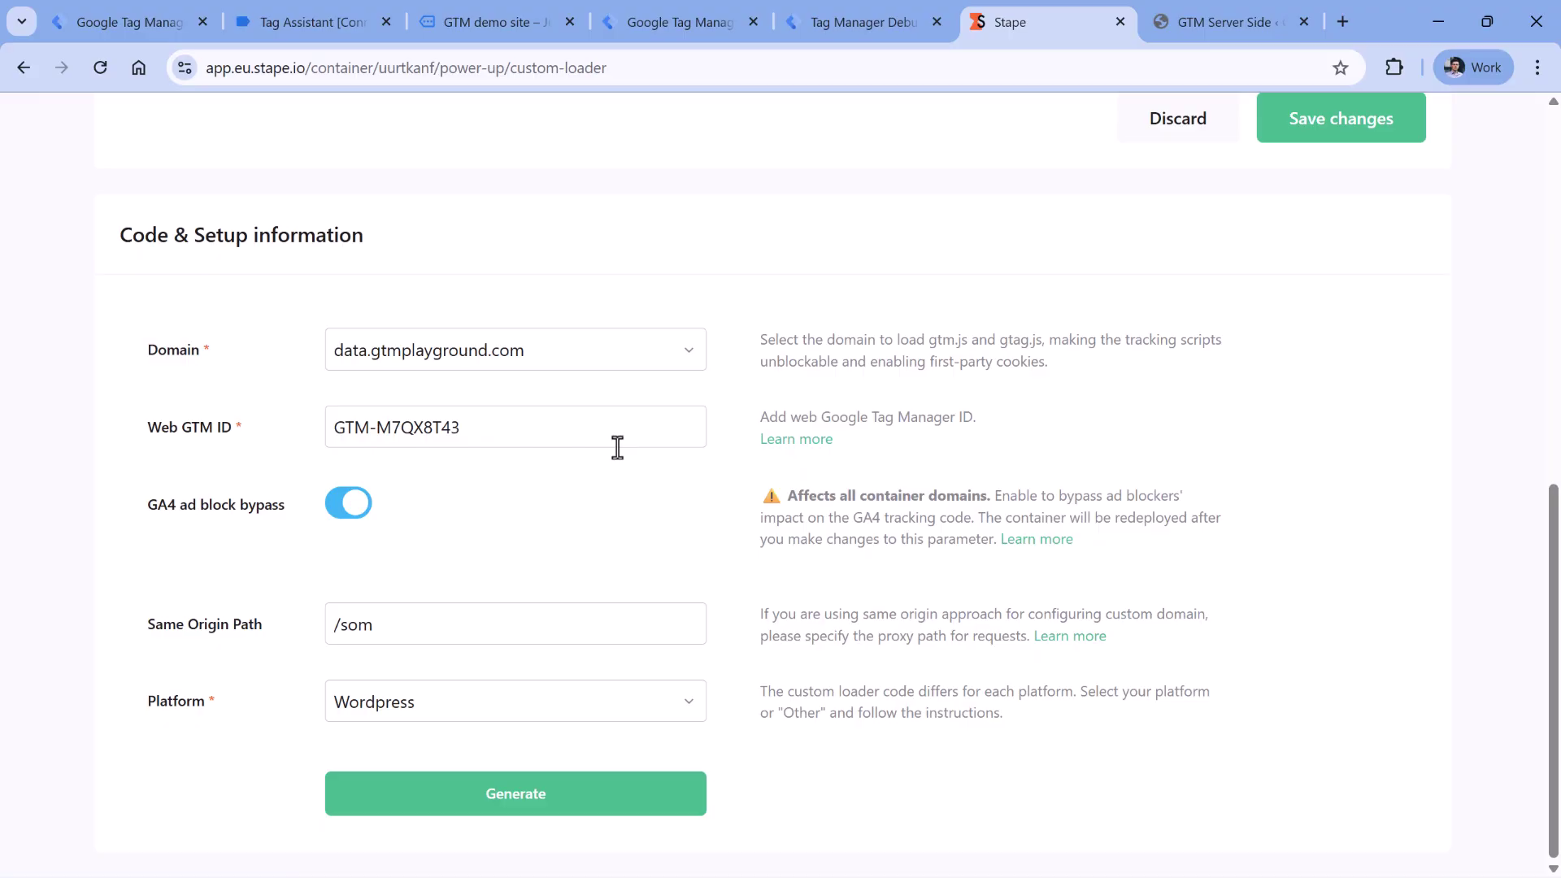
pyautogui.click(496, 30)
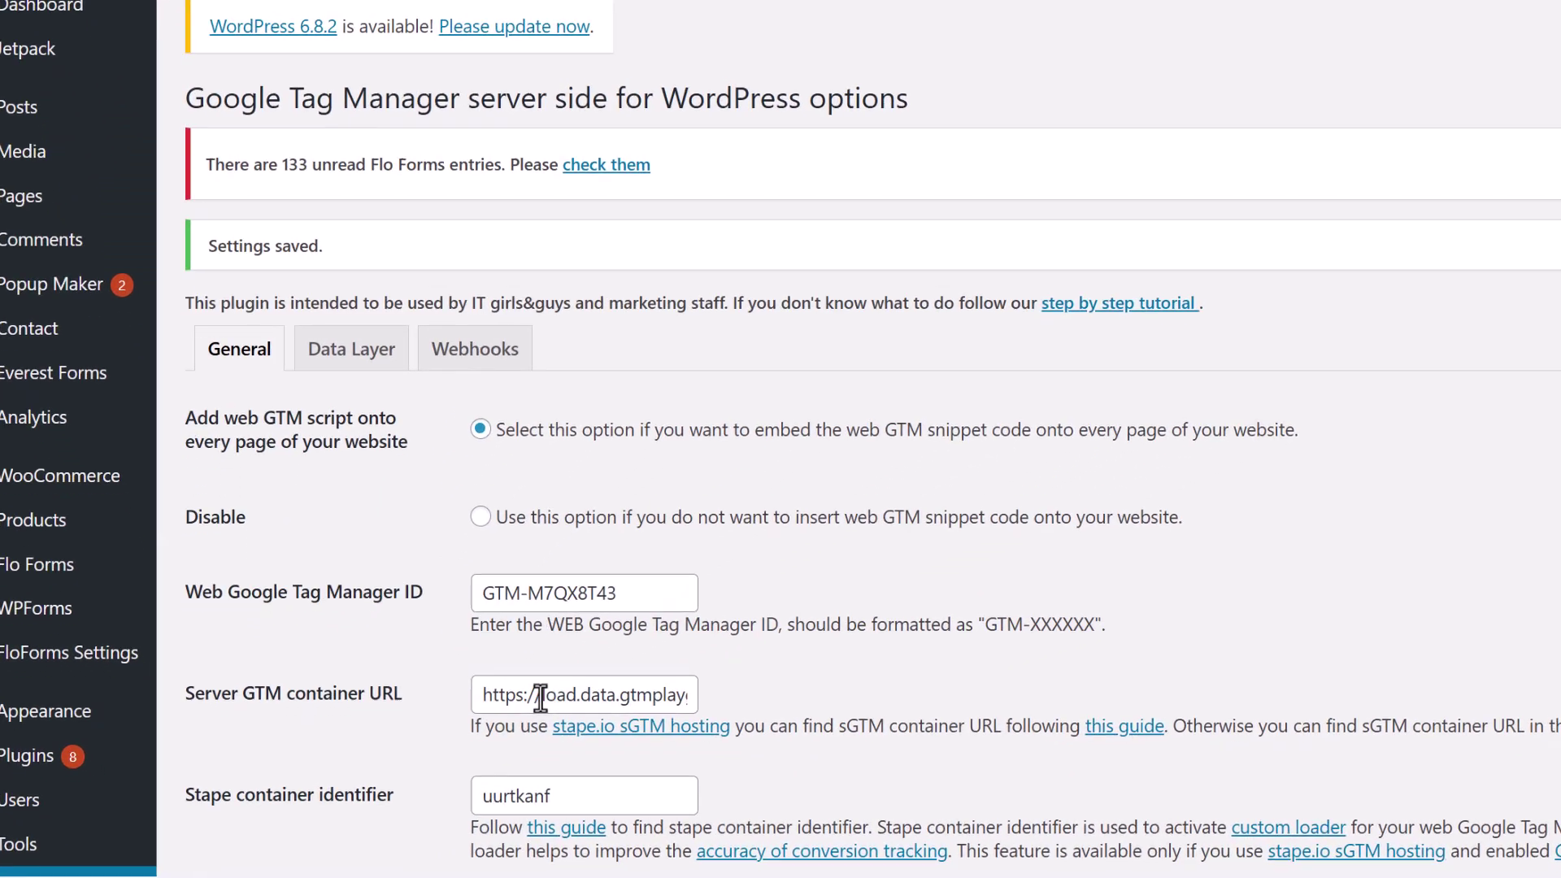
pyautogui.moveTo(497, 732); pyautogui.dragTo(729, 726)
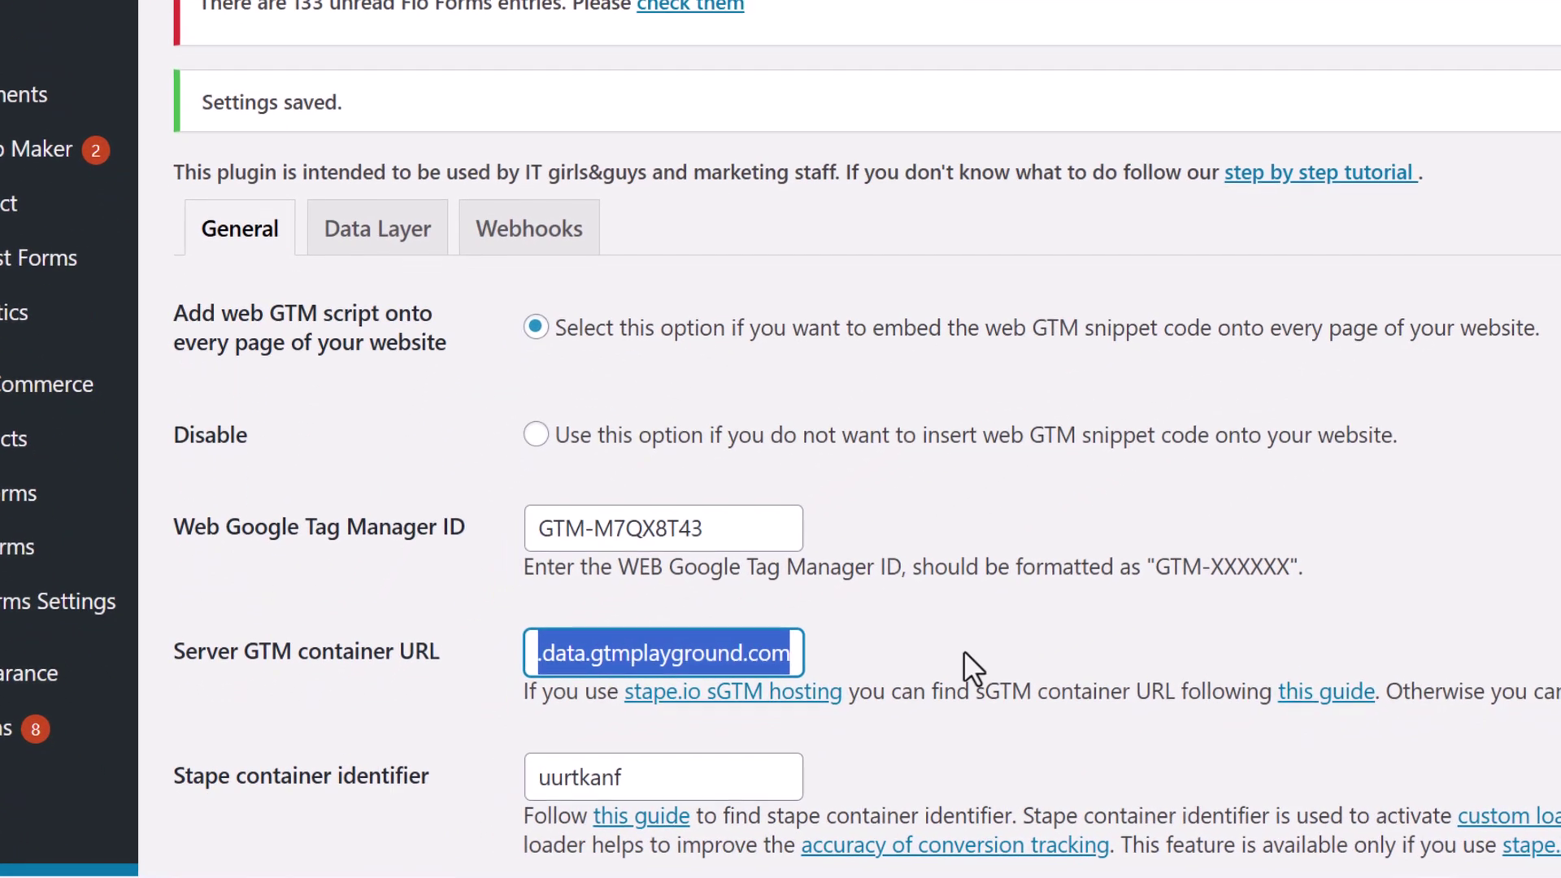
pyautogui.write('https://gtmp')
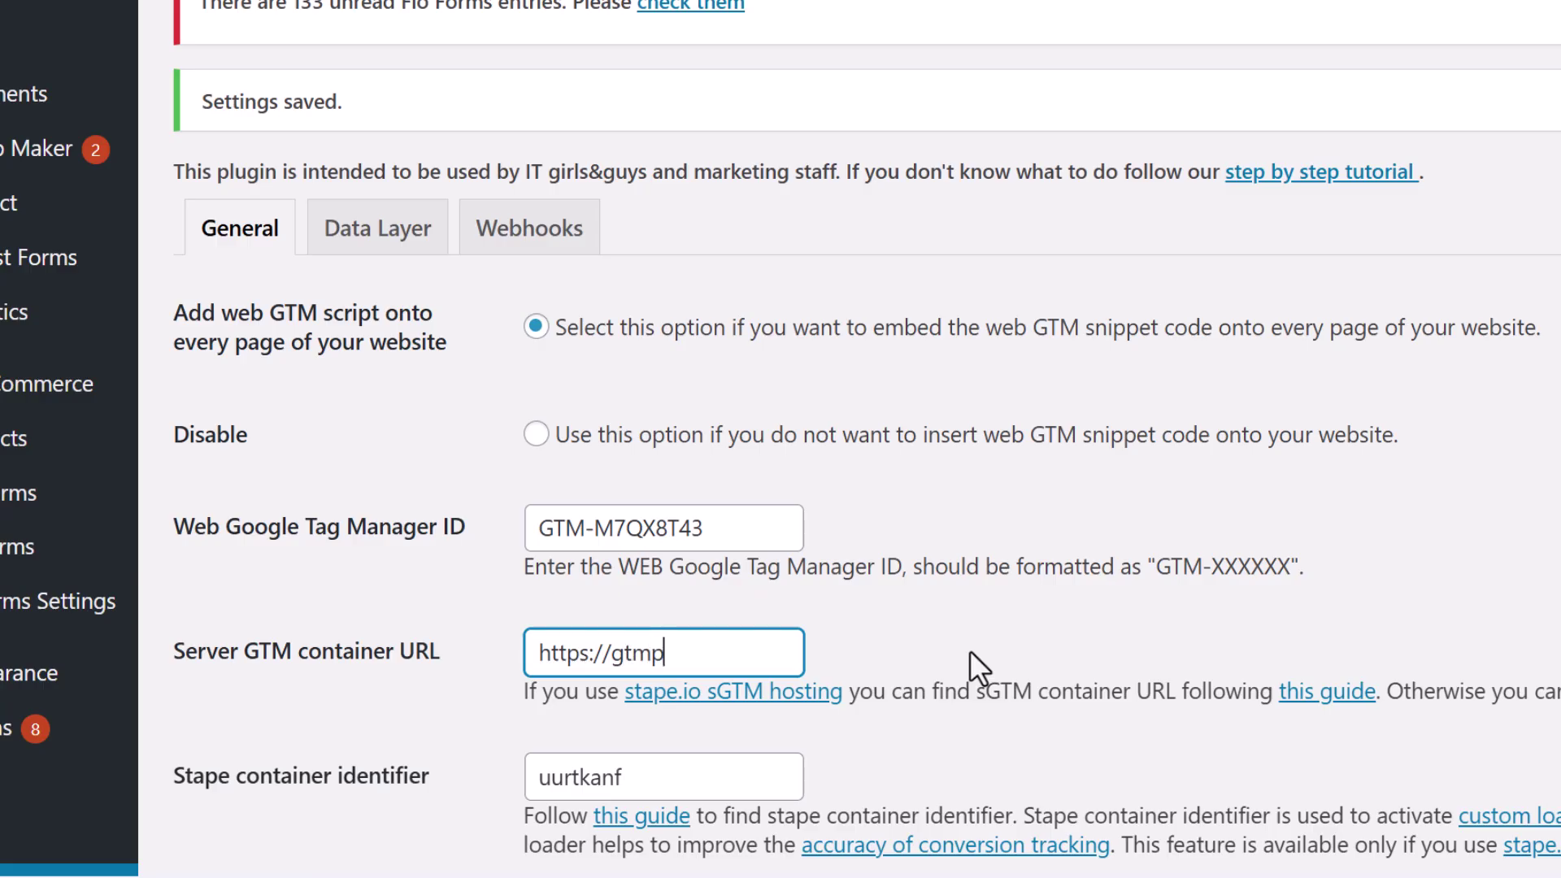
pyautogui.write('layground.com/sd')
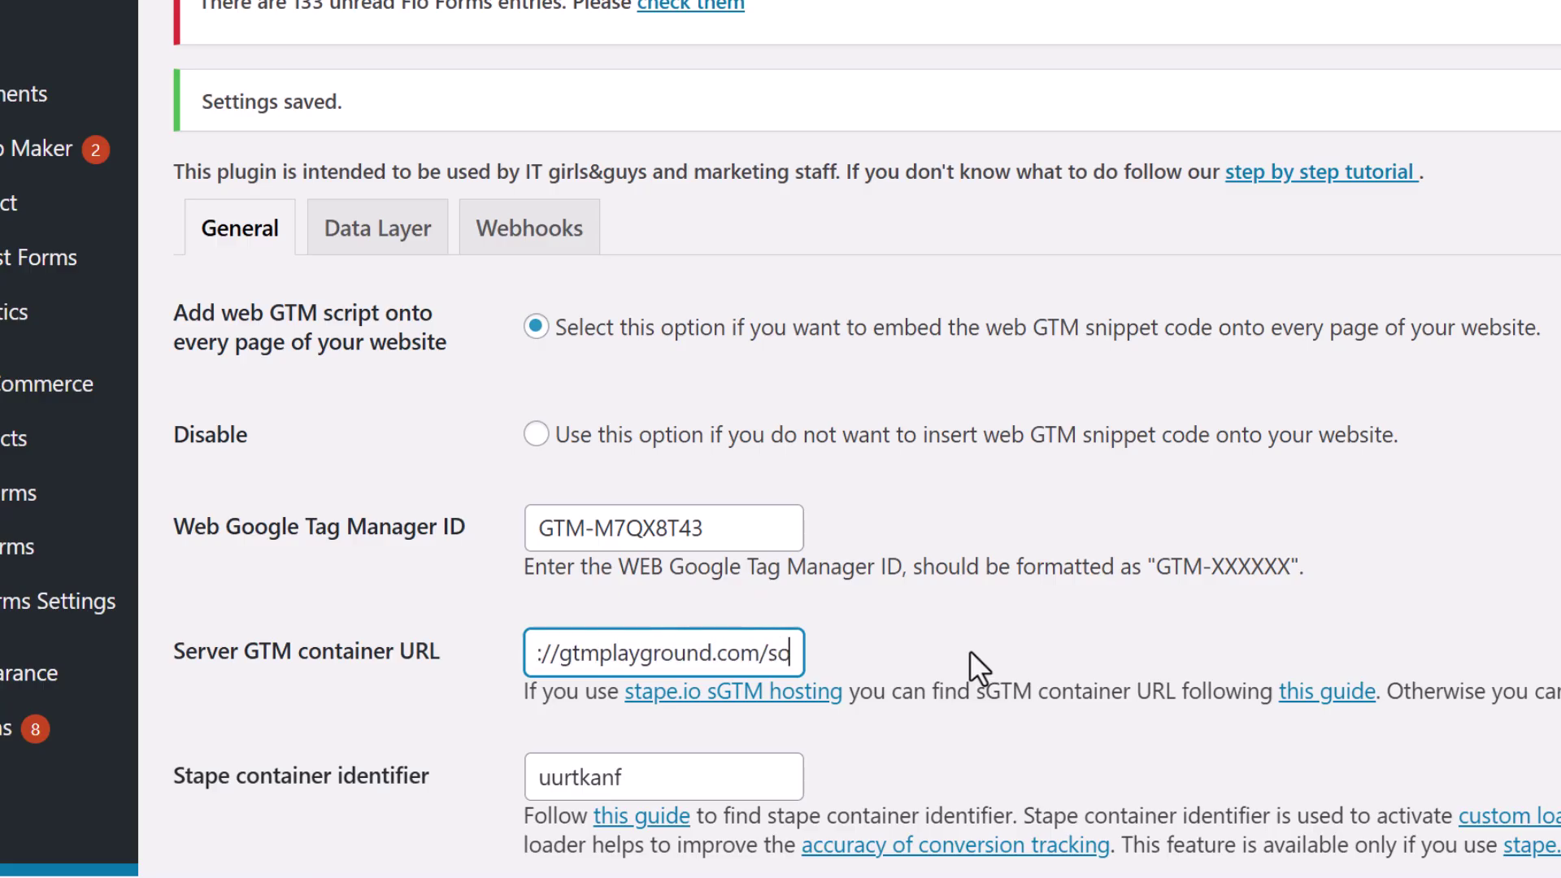
pyautogui.press('BackSpace')
pyautogui.write('om')
pyautogui.press('Home')
pyautogui.press('End')
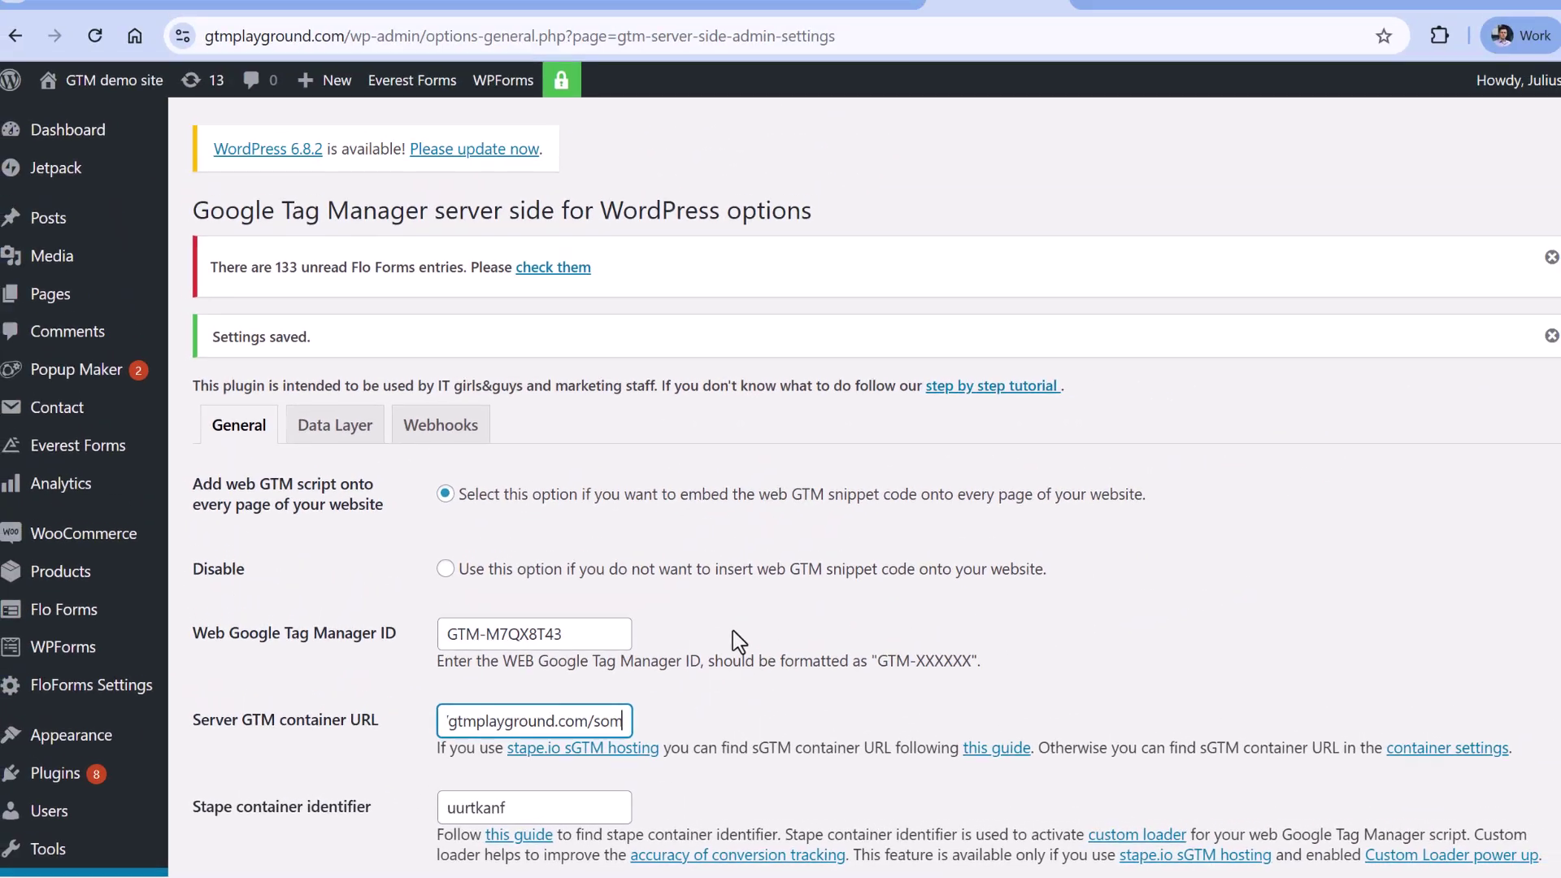
pyautogui.scroll(-2, 734, 631)
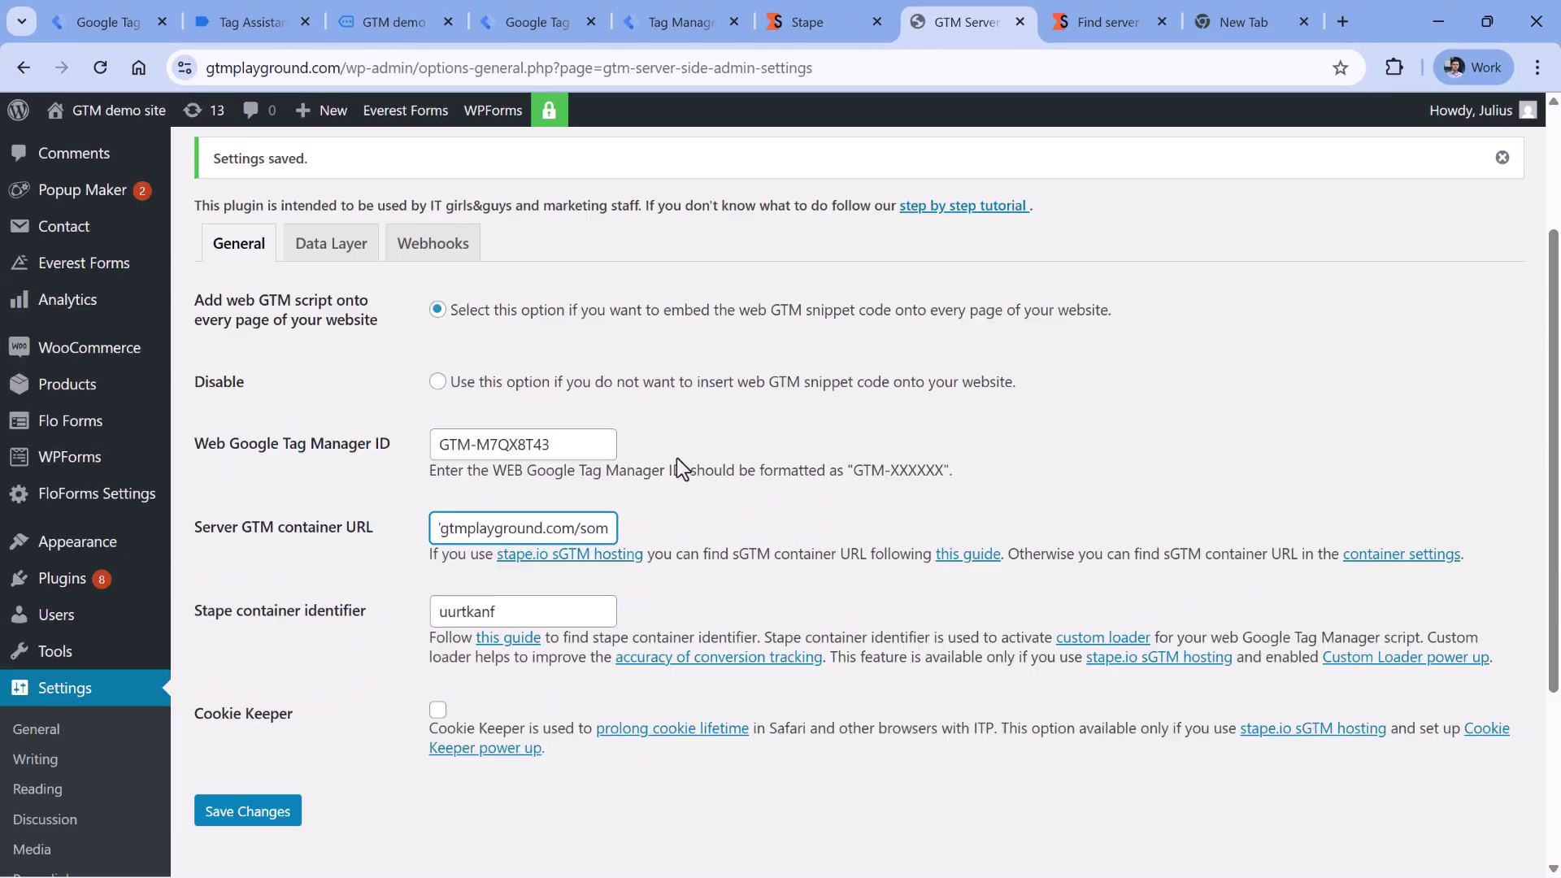
pyautogui.scroll(-3, 676, 457)
pyautogui.scroll(1, 296, 704)
# Save the plugin settings, reload the demo site, and filter Network requests by /som.
pyautogui.click(246, 698)
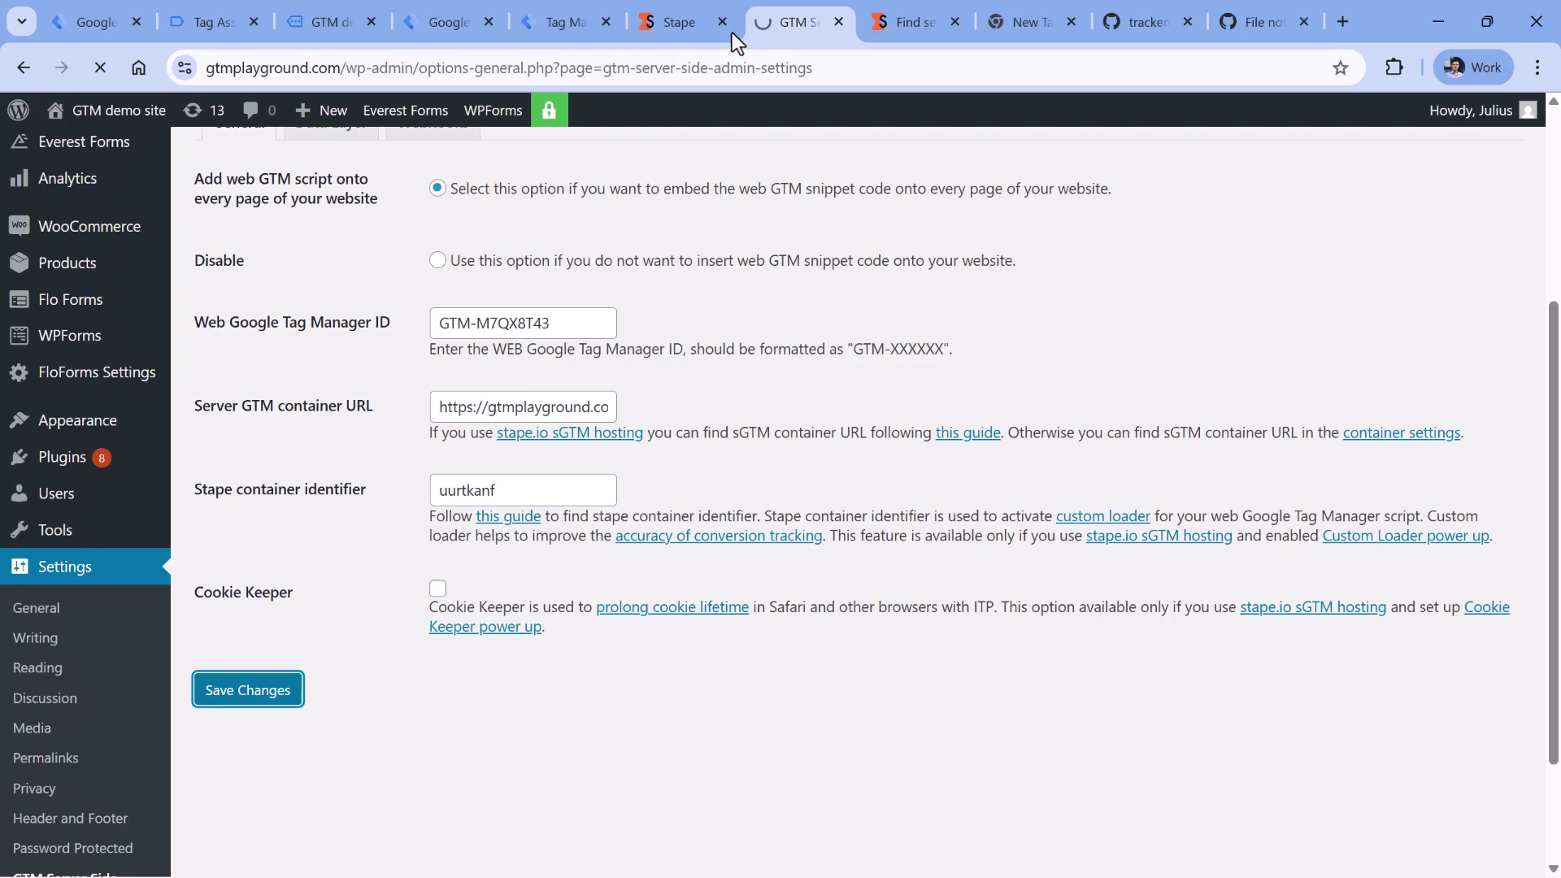
pyautogui.click(328, 22)
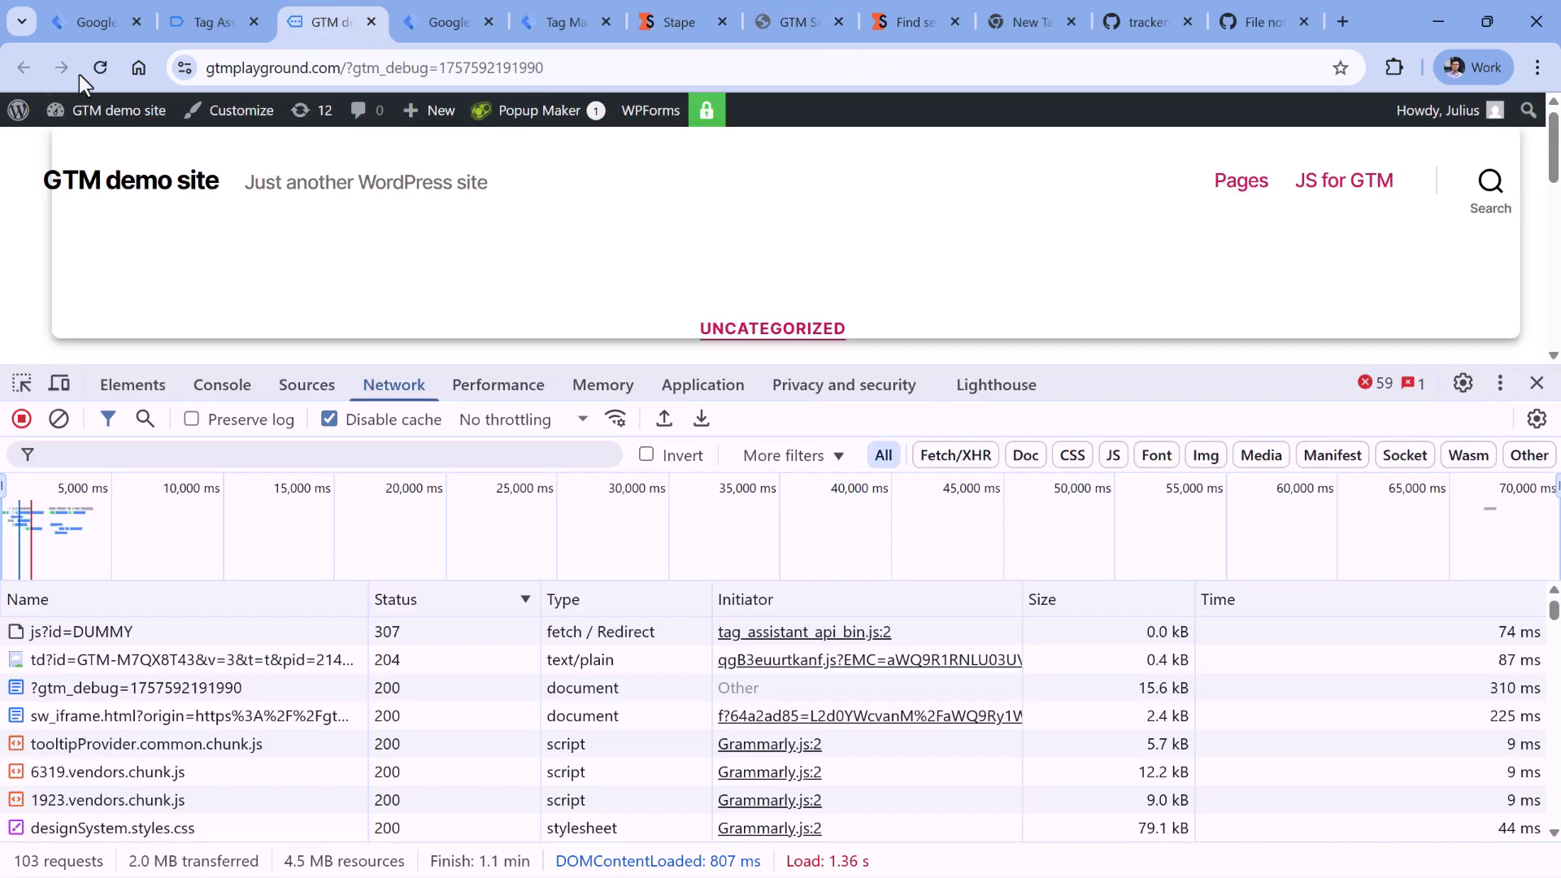
pyautogui.click(100, 68)
pyautogui.click(158, 452)
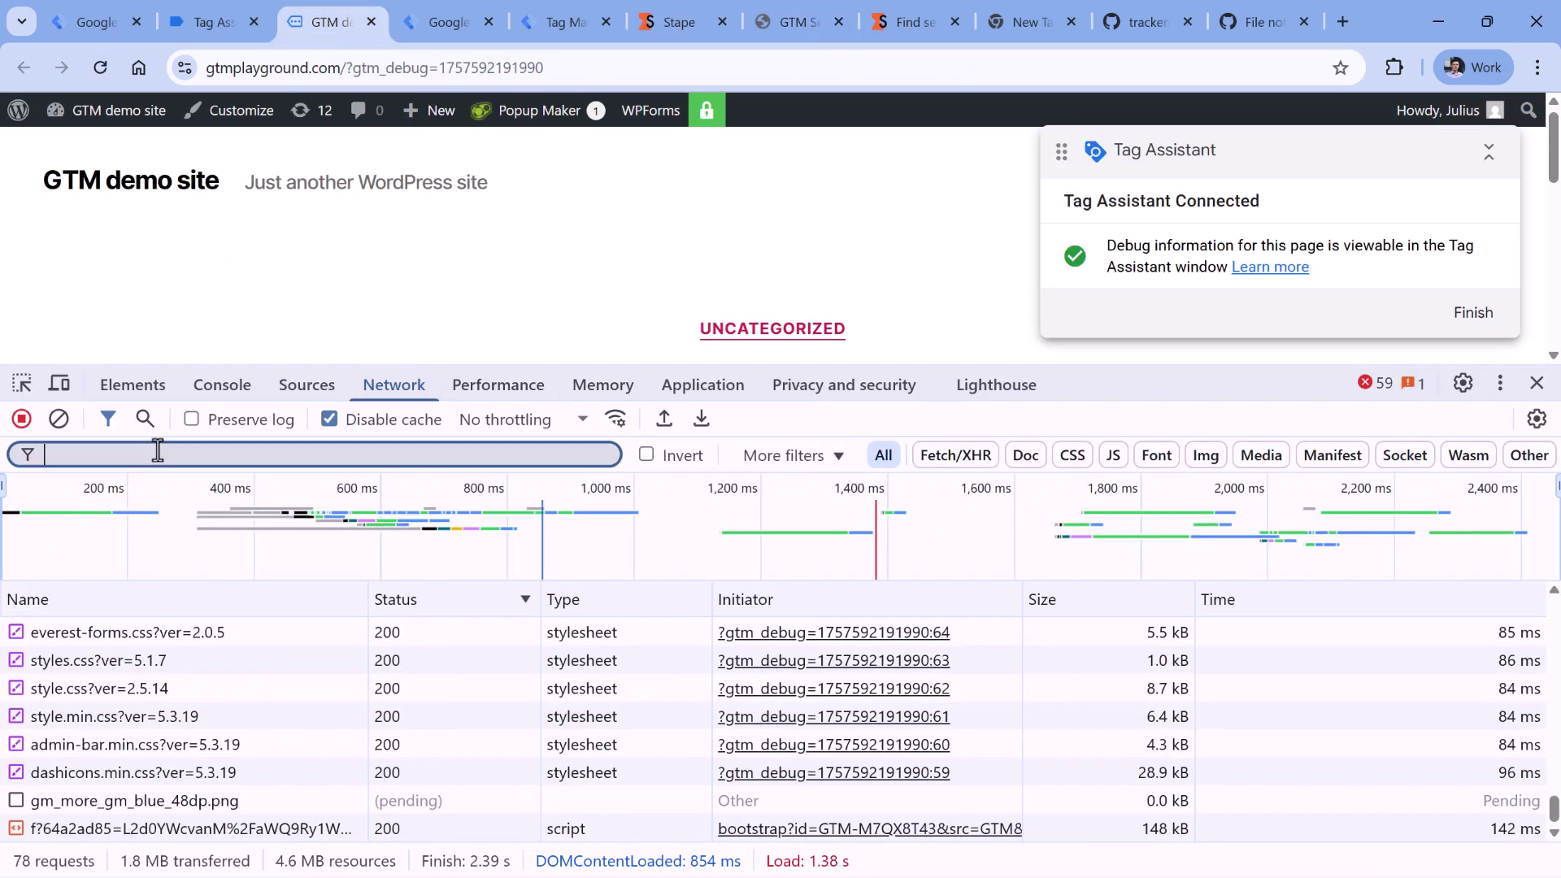
pyautogui.write('/som')
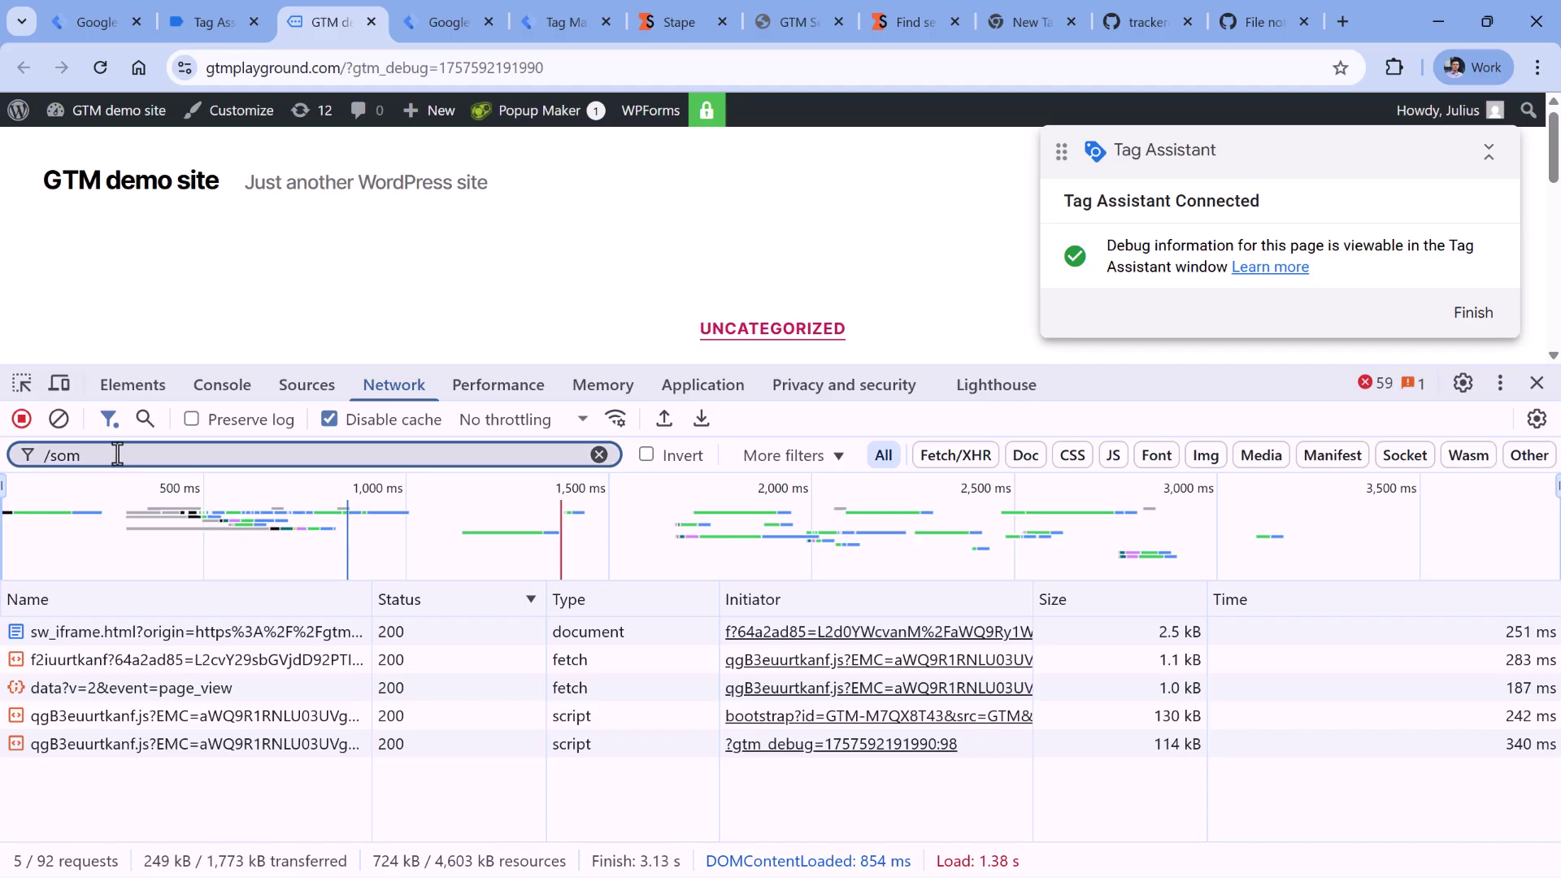
# Inspect the f2iuurtkanf and qgB3euurtkanf request details, then check the server container preview.
pyautogui.click(135, 659)
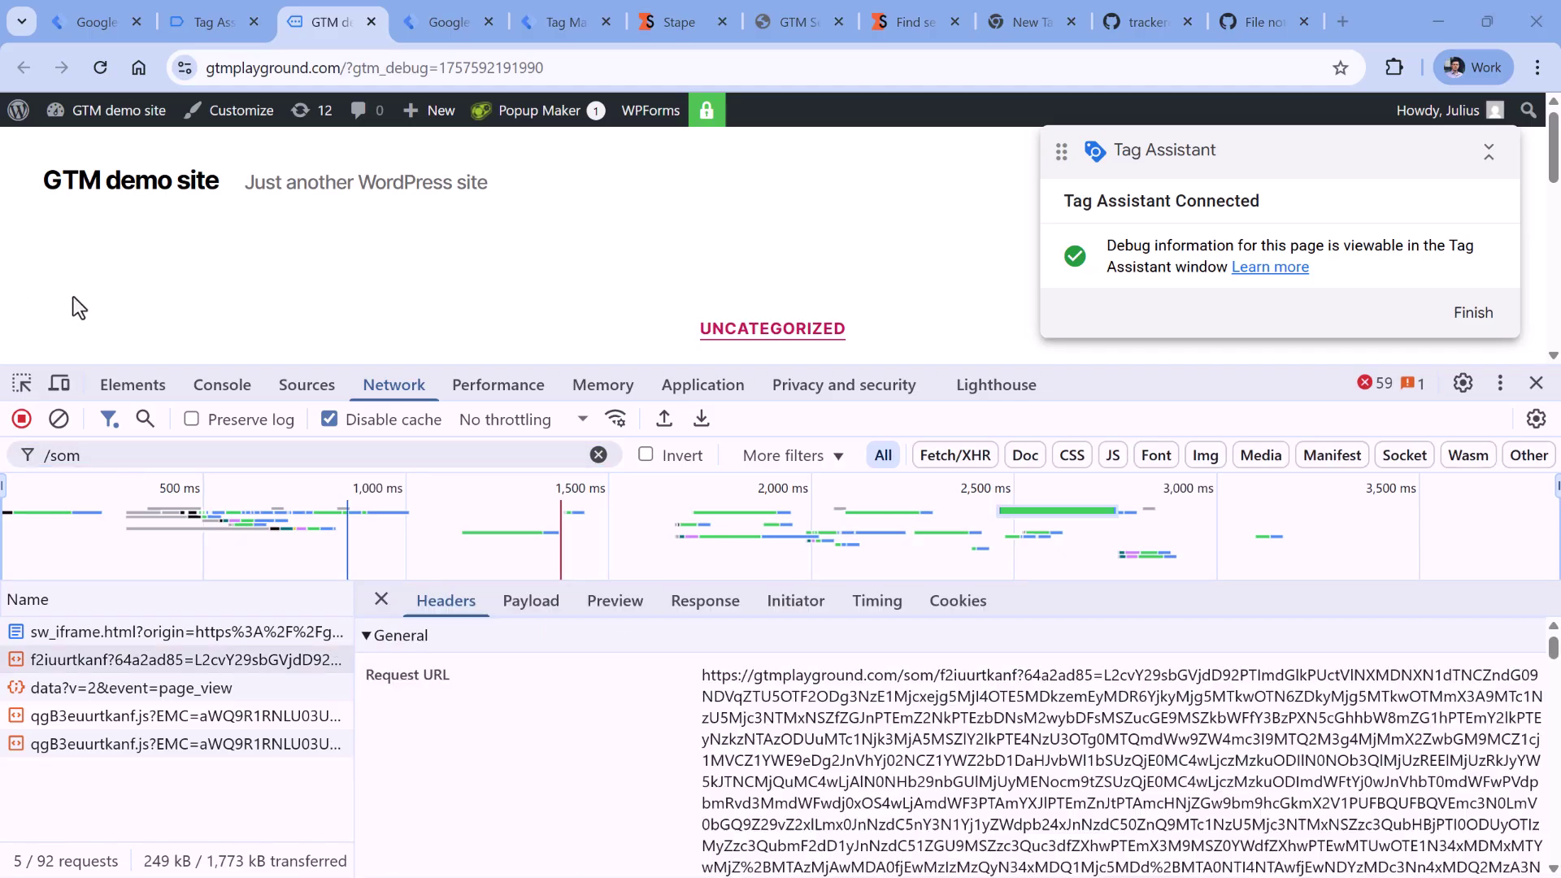
pyautogui.click(125, 715)
pyautogui.click(125, 665)
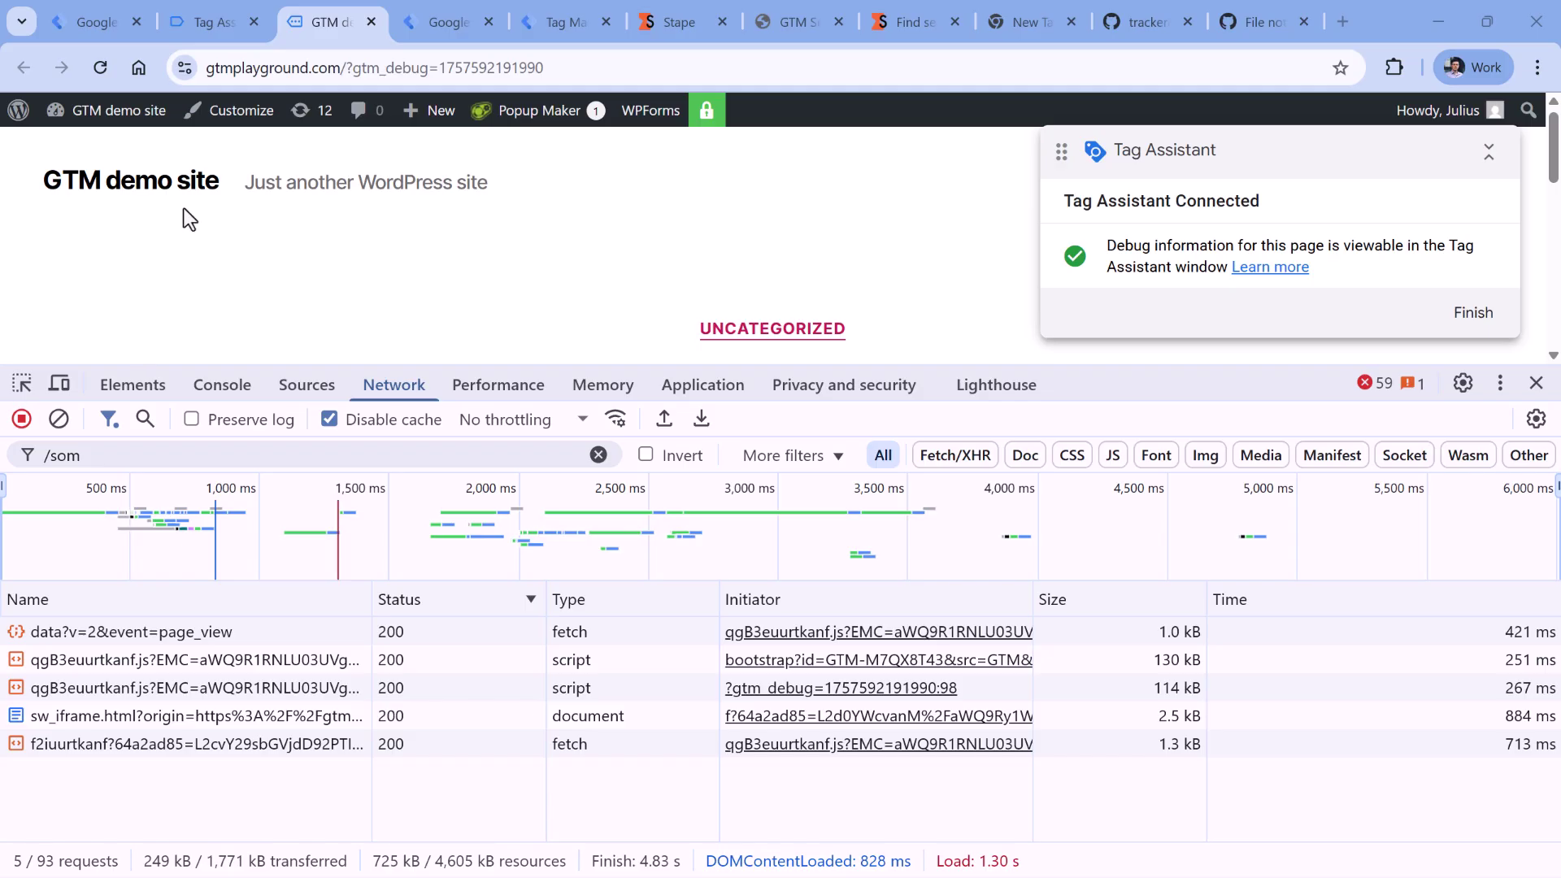
pyautogui.click(567, 20)
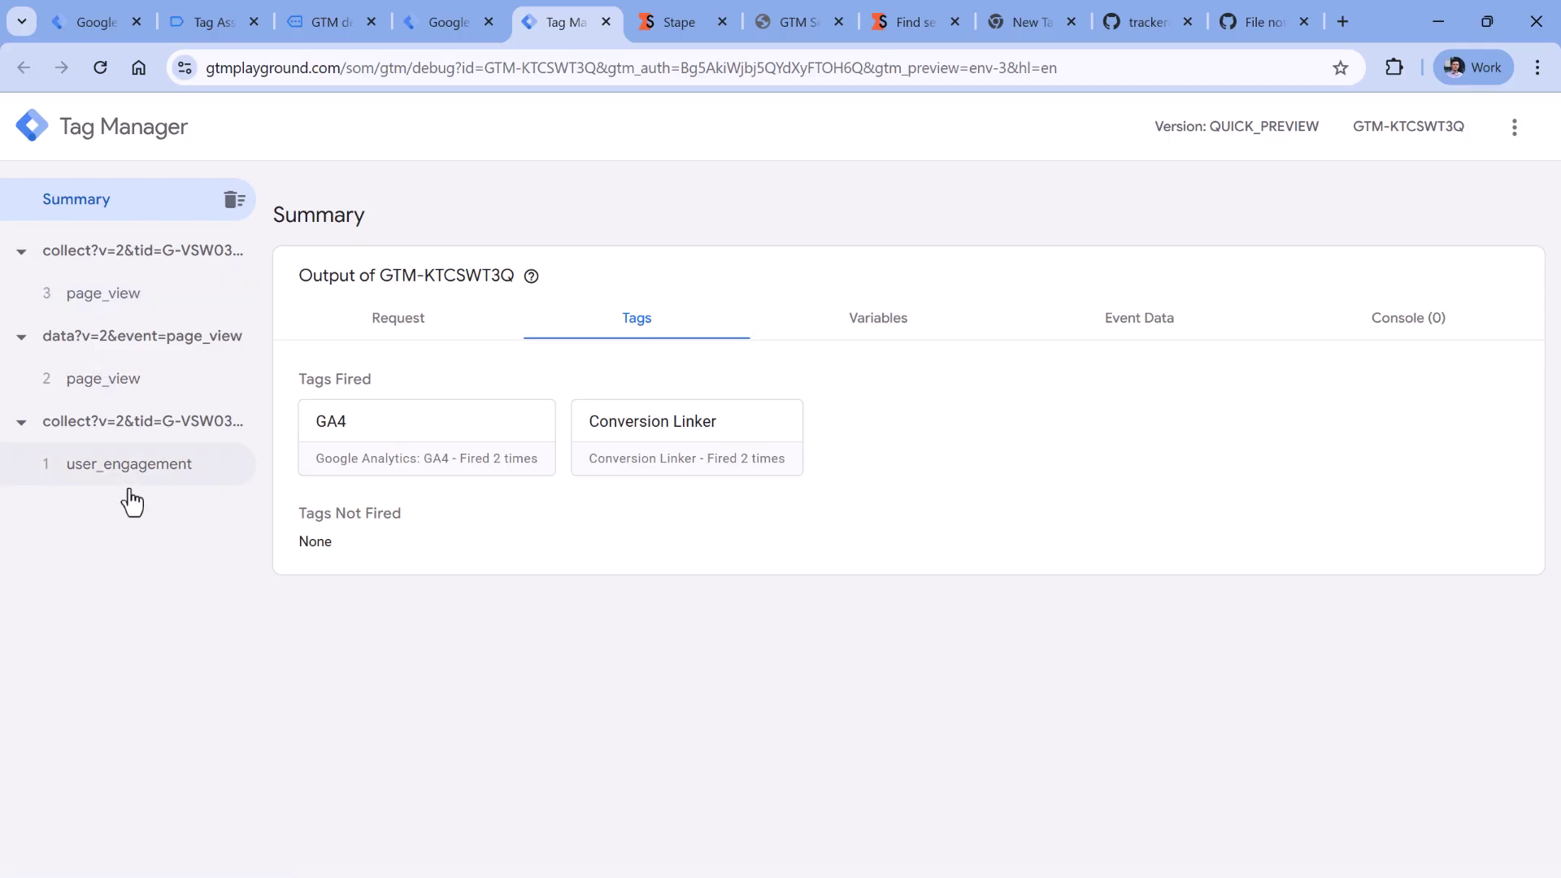
pyautogui.click(207, 22)
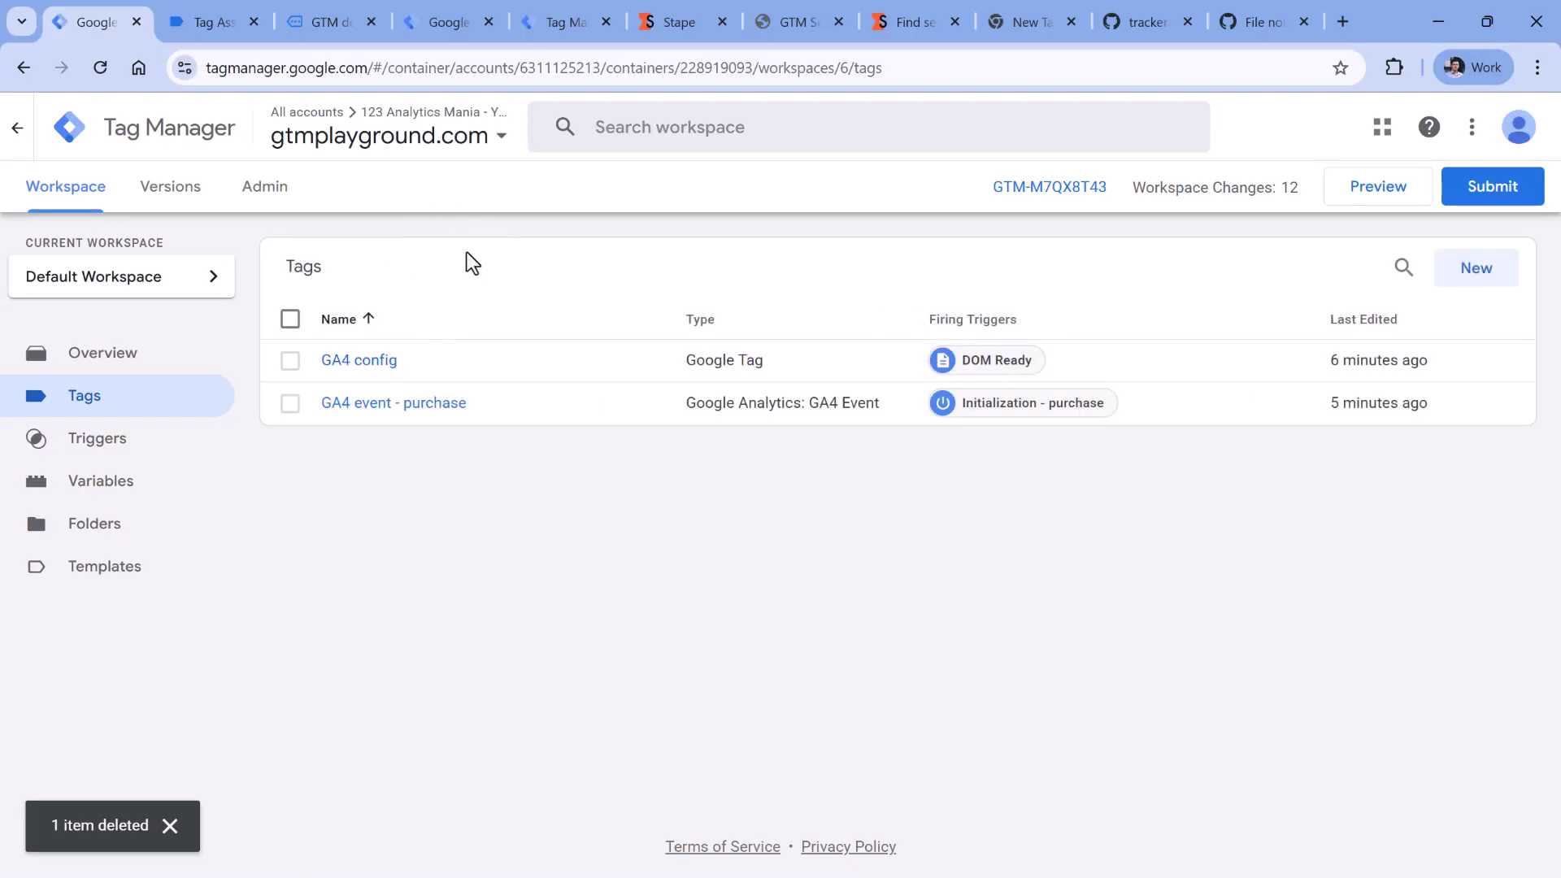
pyautogui.click(345, 376)
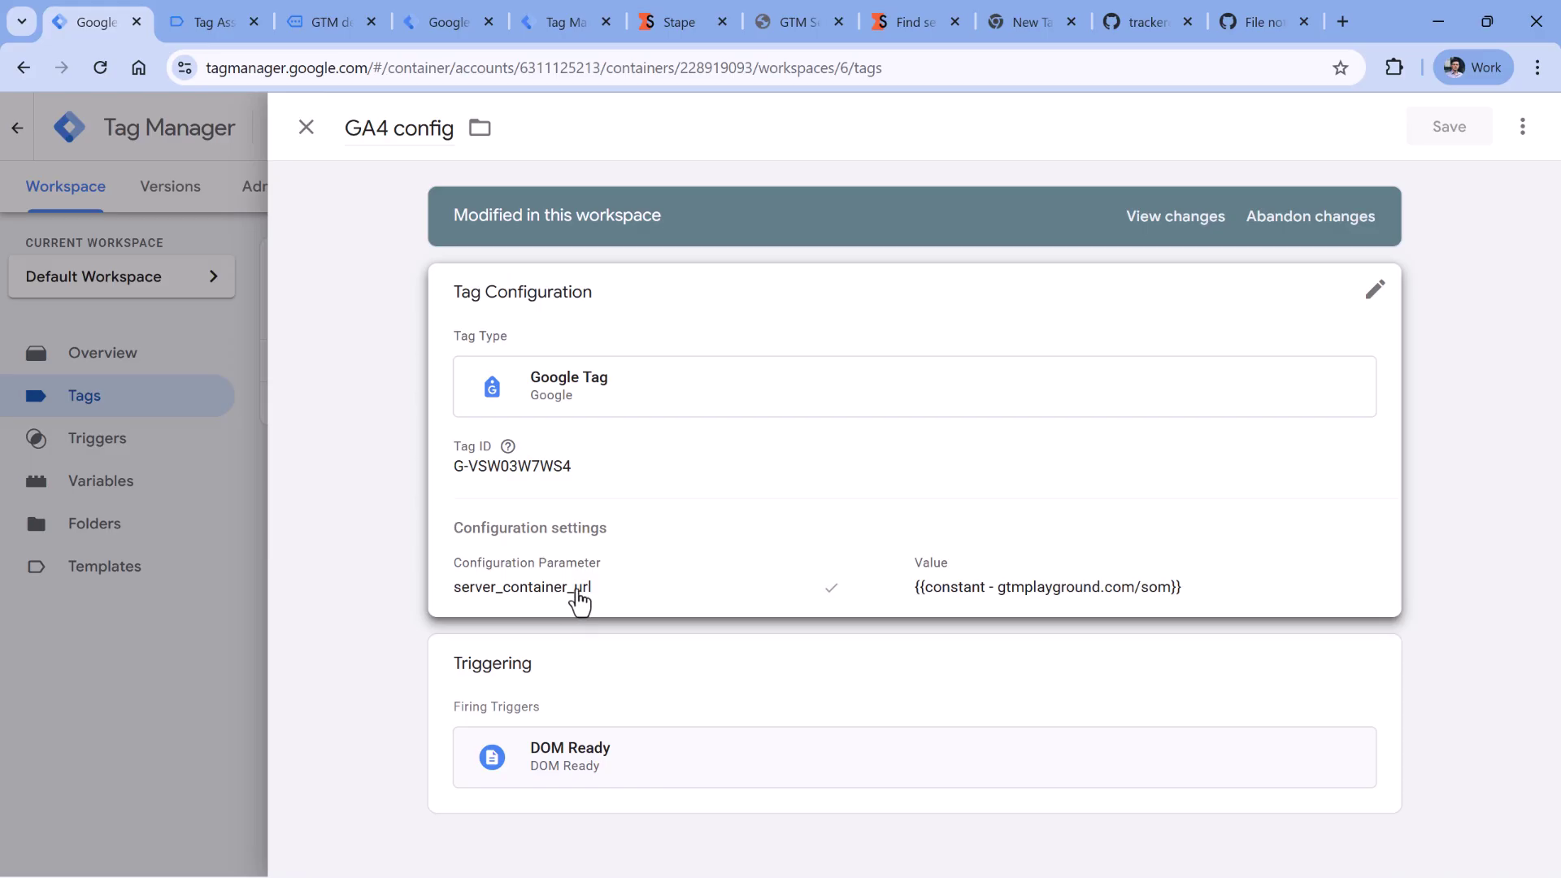
pyautogui.click(305, 127)
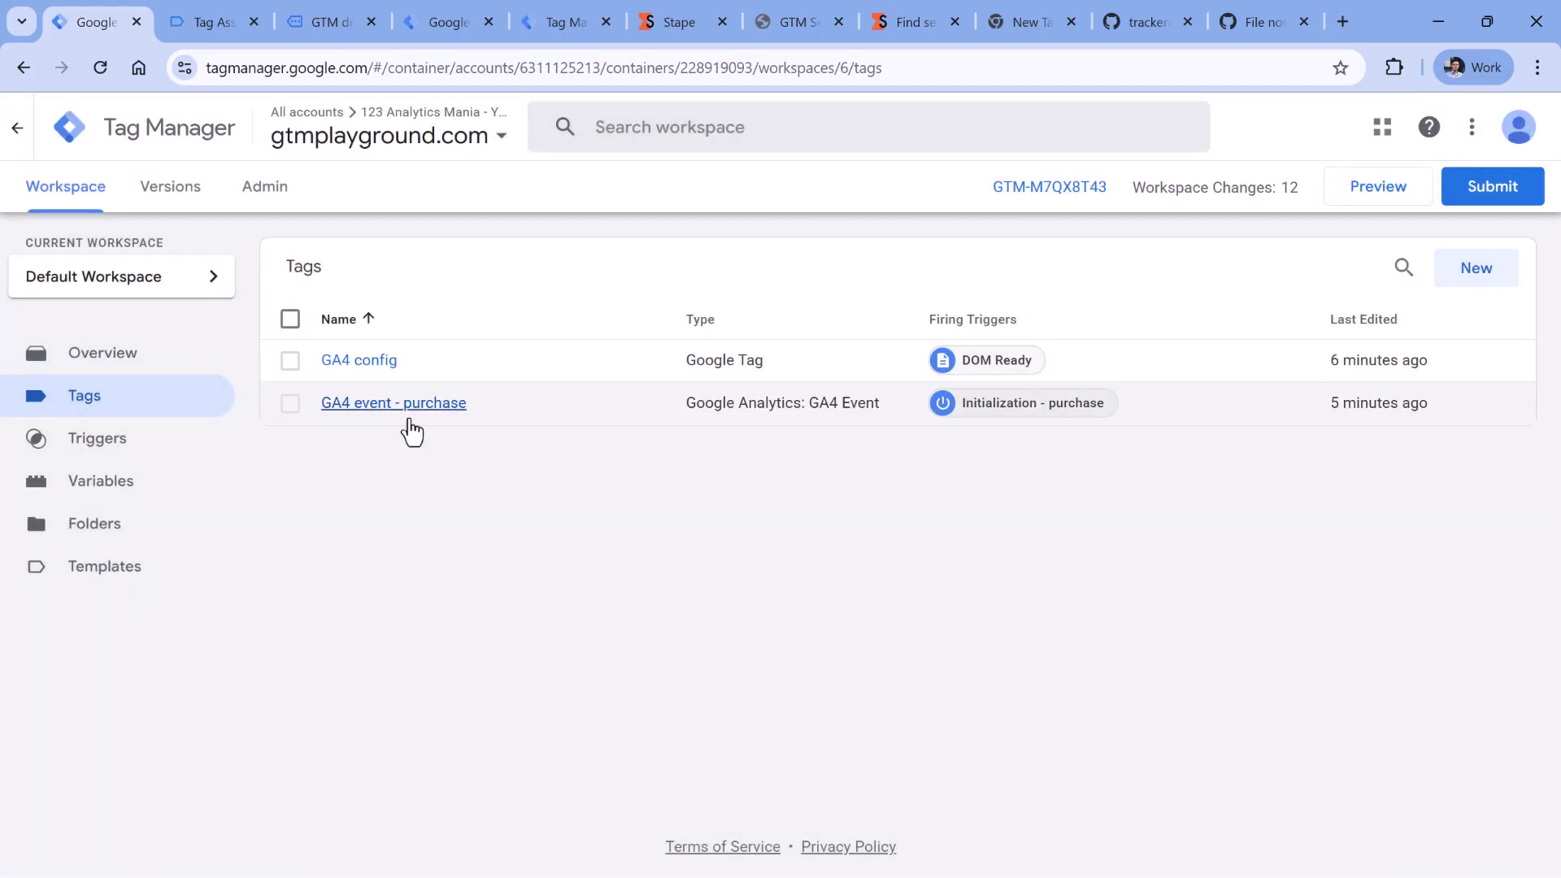
pyautogui.click(386, 403)
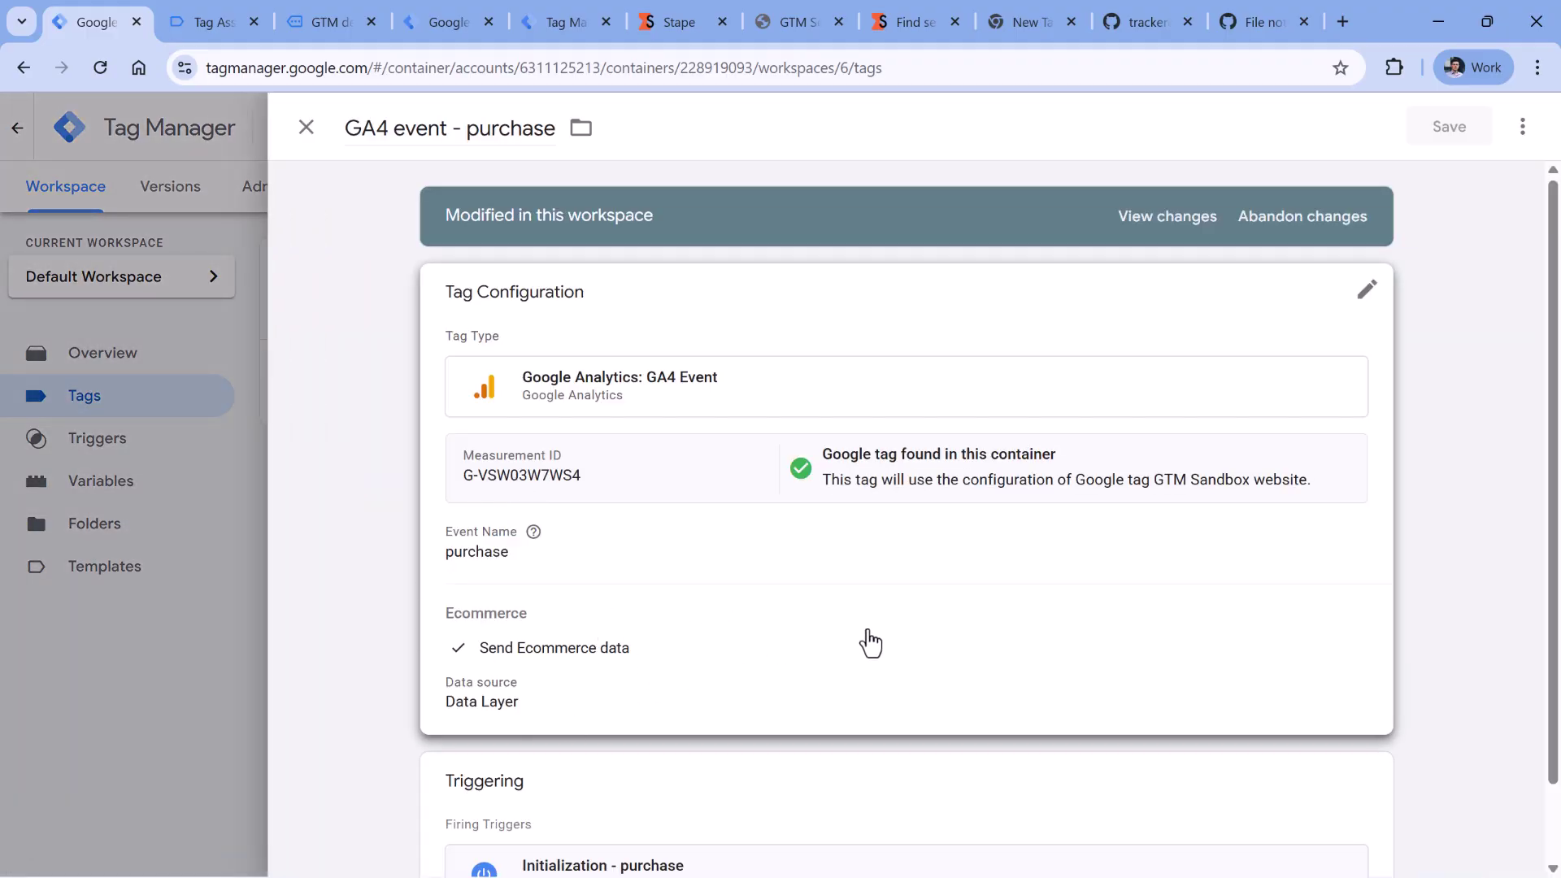
pyautogui.click(308, 128)
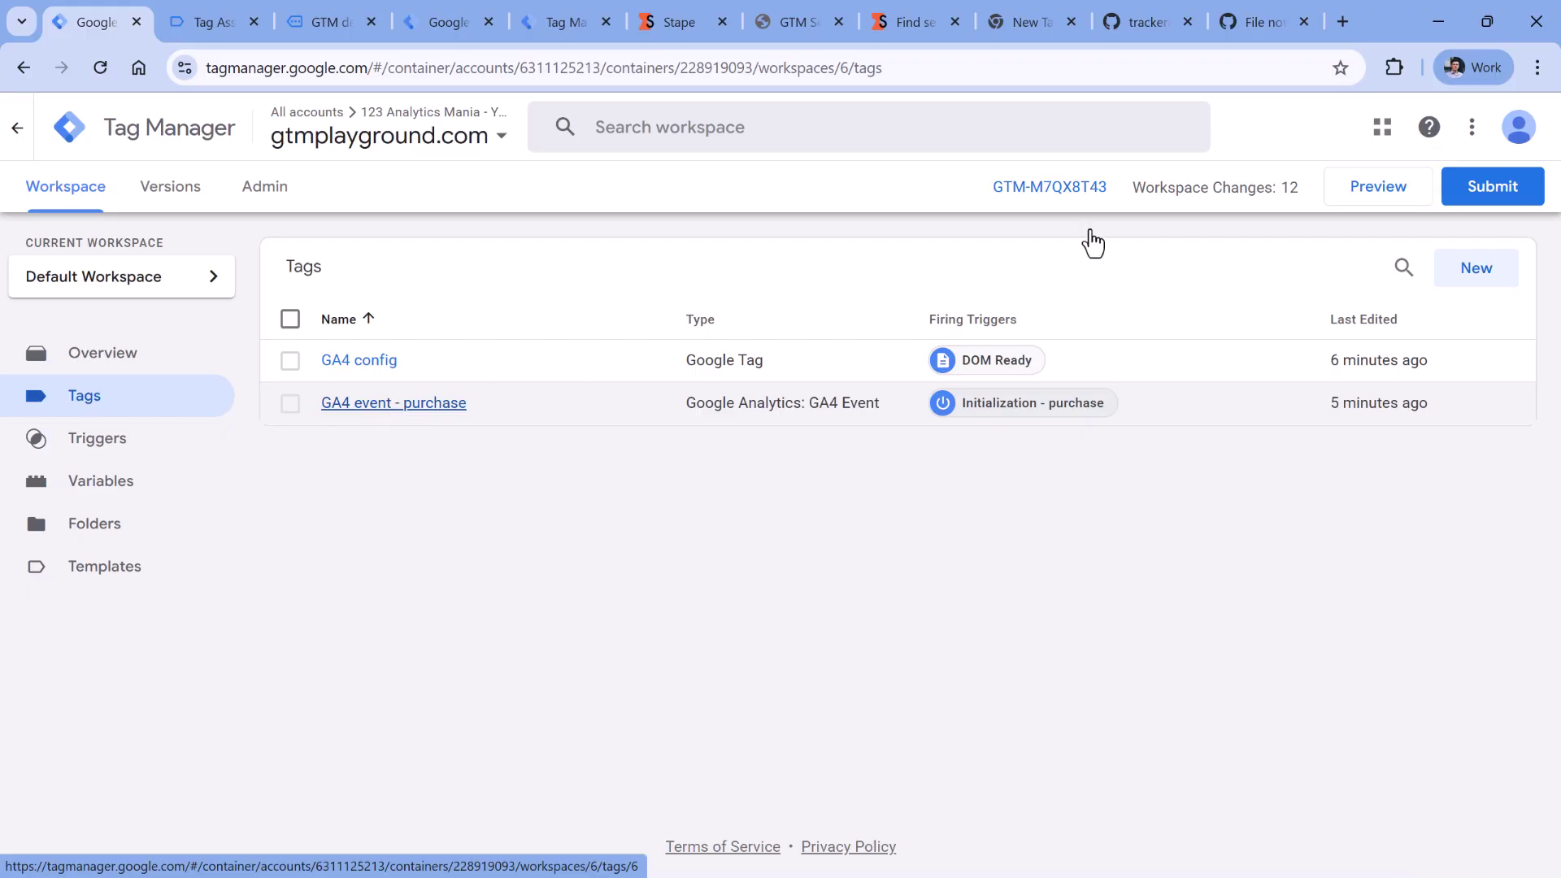
# Start a connected preview of gtmplayground.com and check which tags fired on Initialization and DOM Ready.
pyautogui.click(1376, 187)
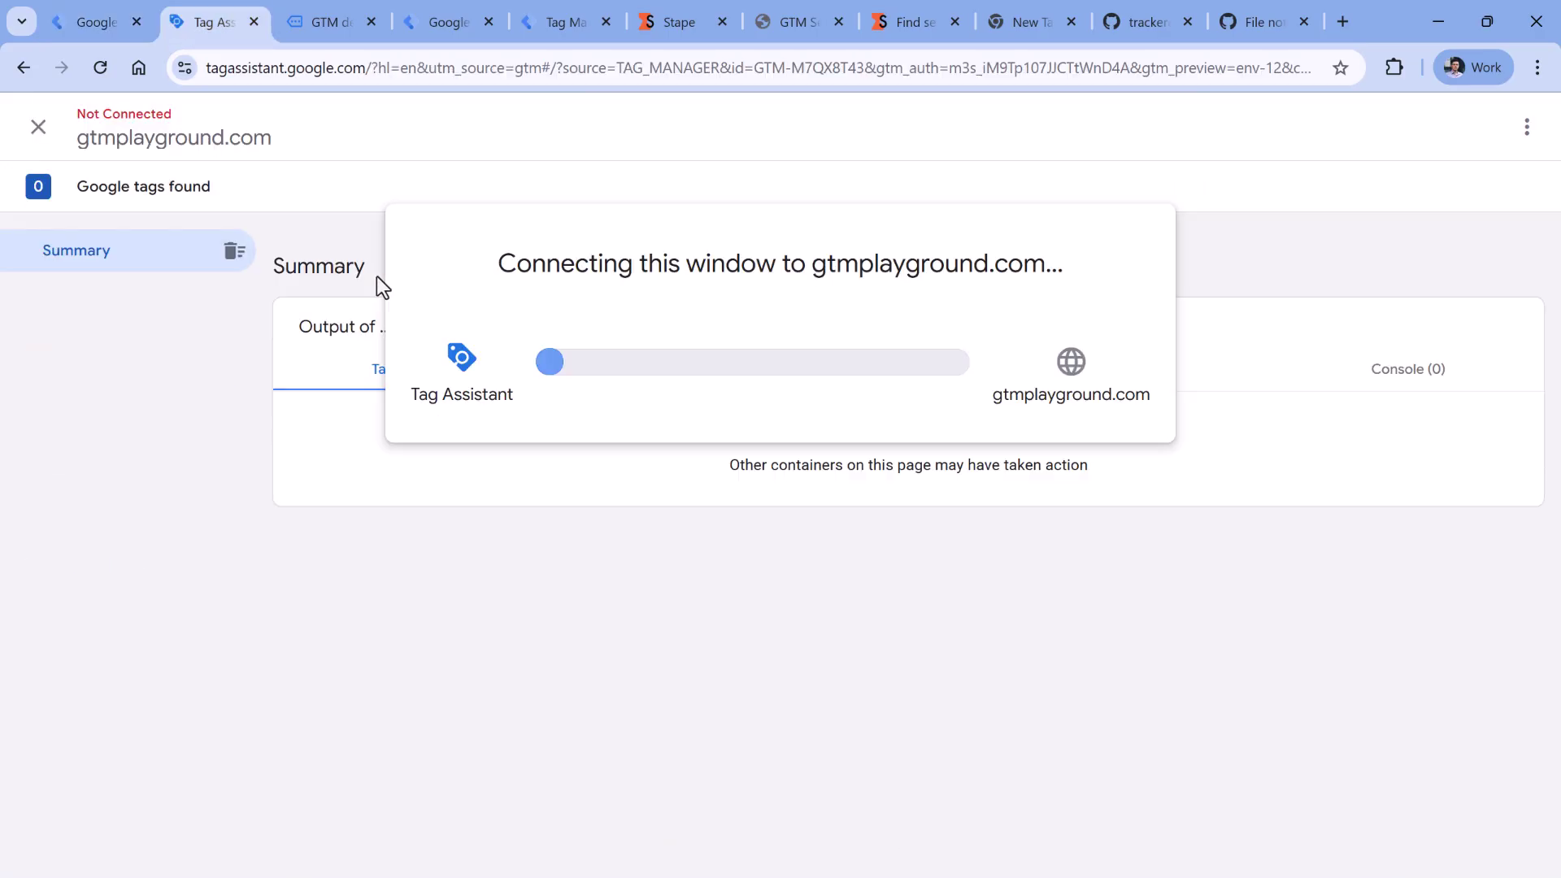
pyautogui.click(780, 495)
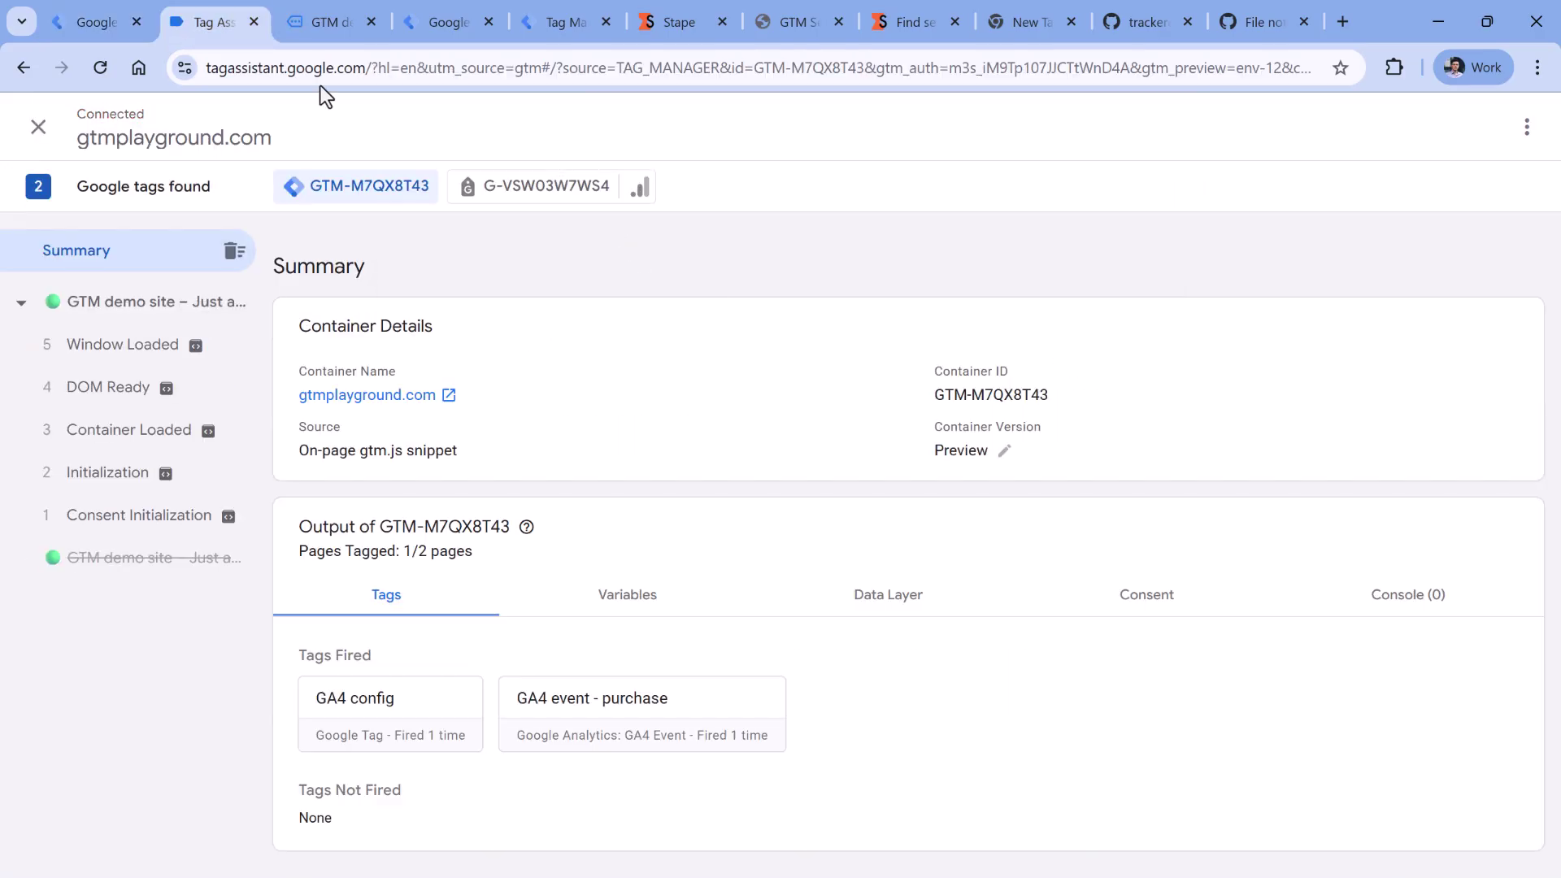
pyautogui.click(134, 478)
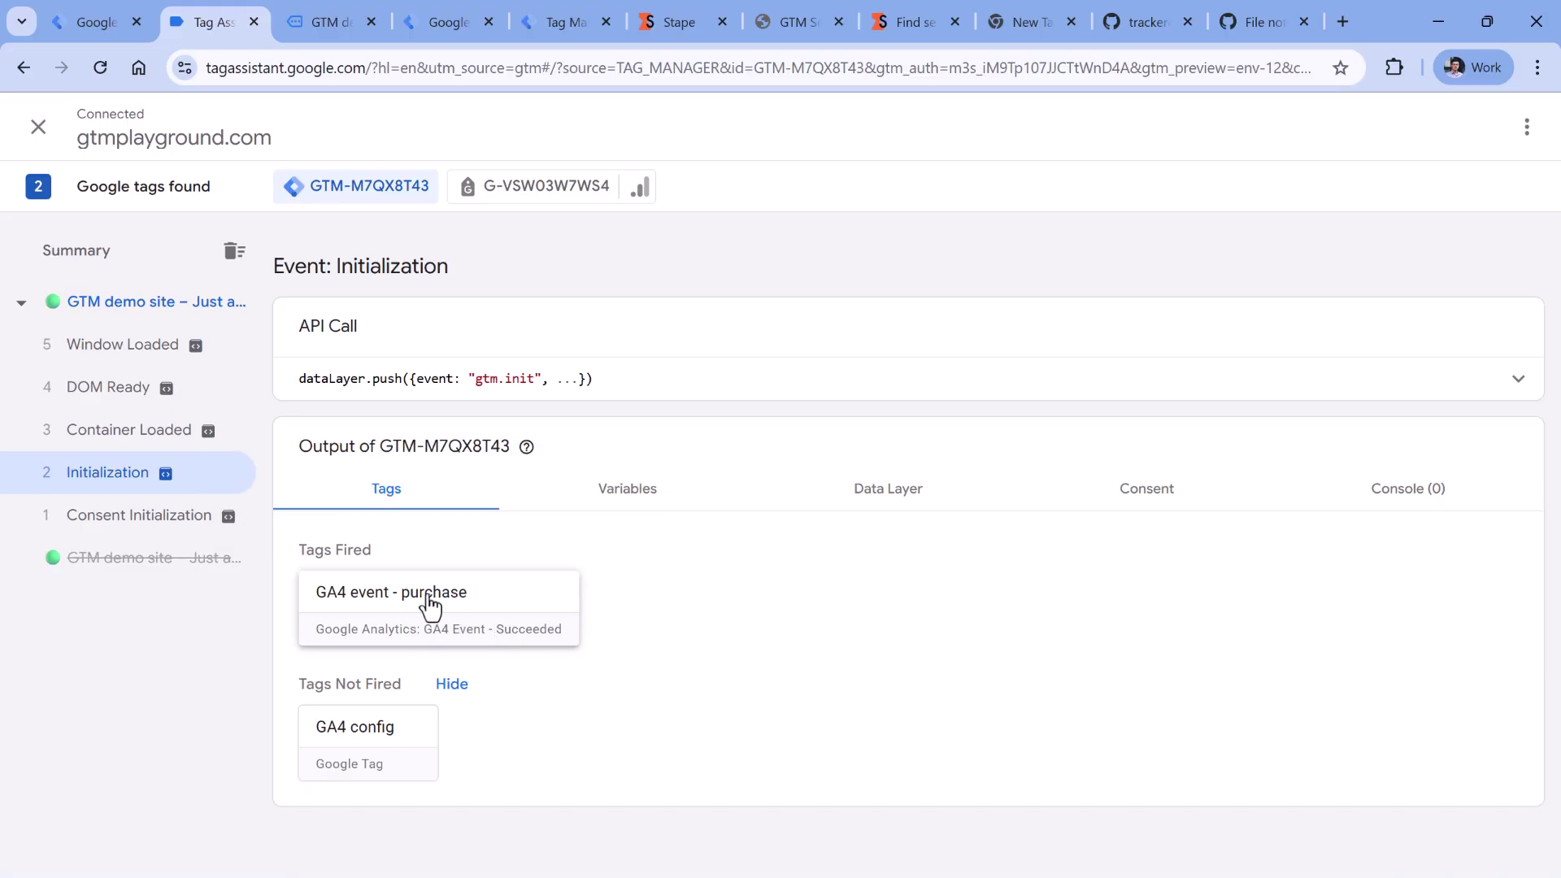
pyautogui.click(129, 398)
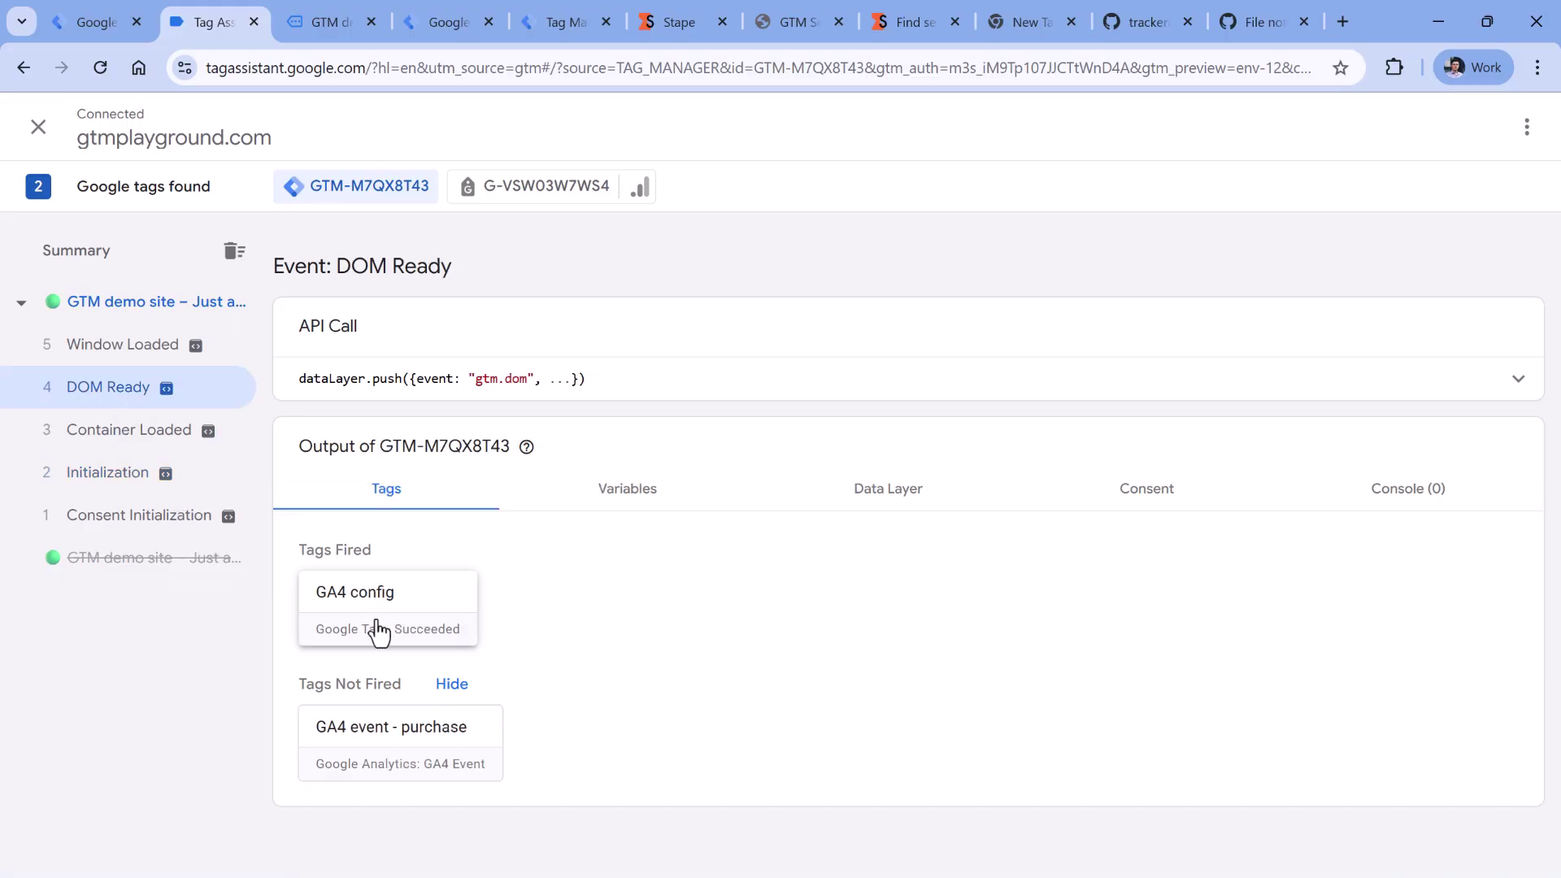
pyautogui.click(138, 475)
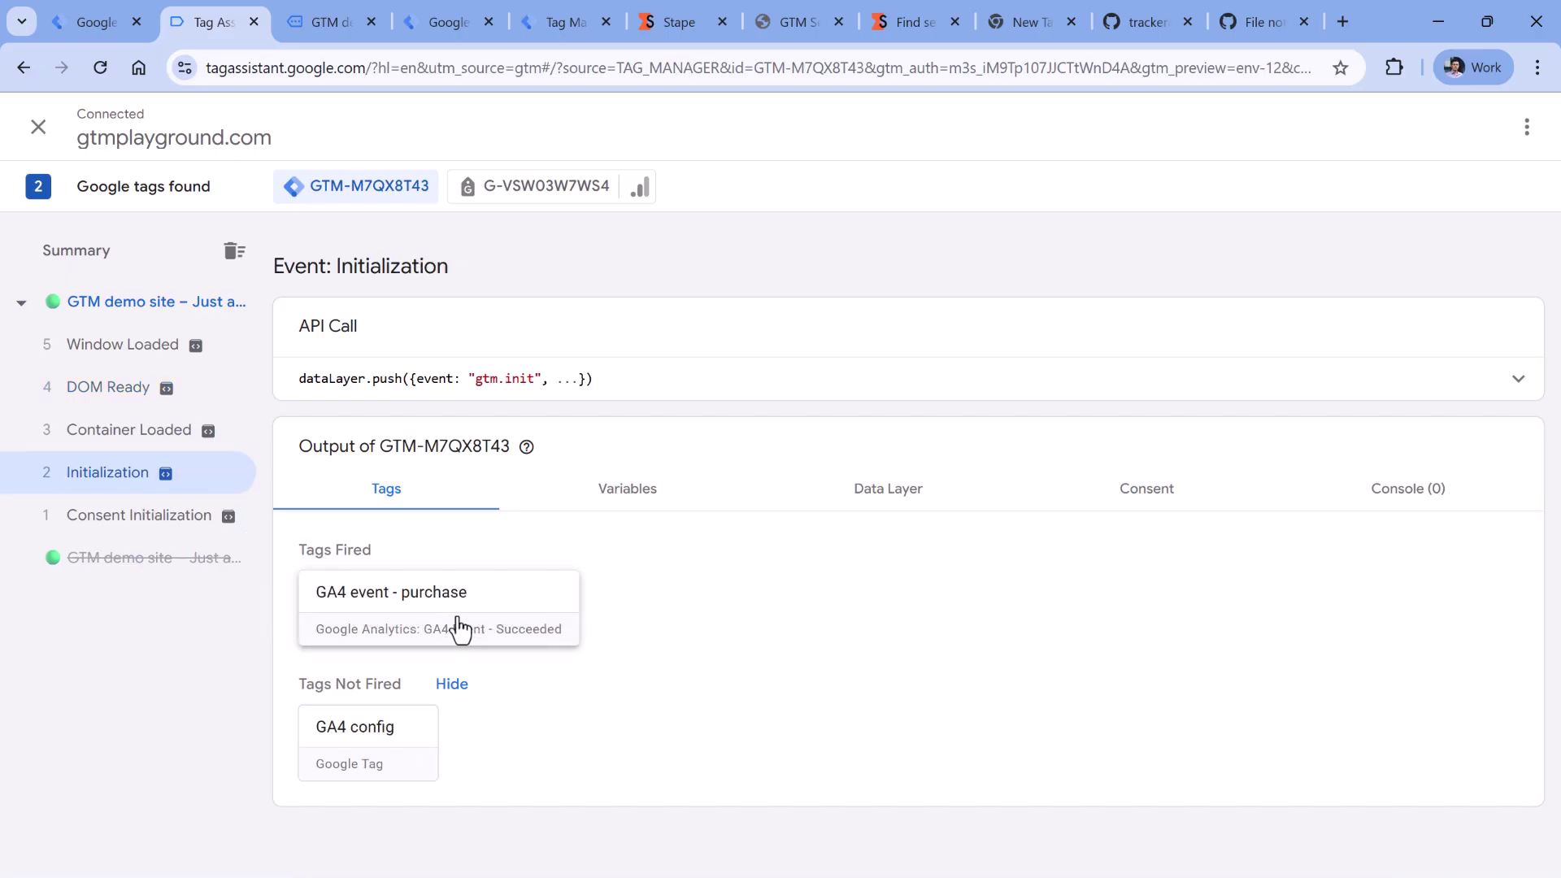
# Inspect the server-side page_view event, recheck DOM Ready in the web preview, and return to Tag Manager.
pyautogui.click(565, 28)
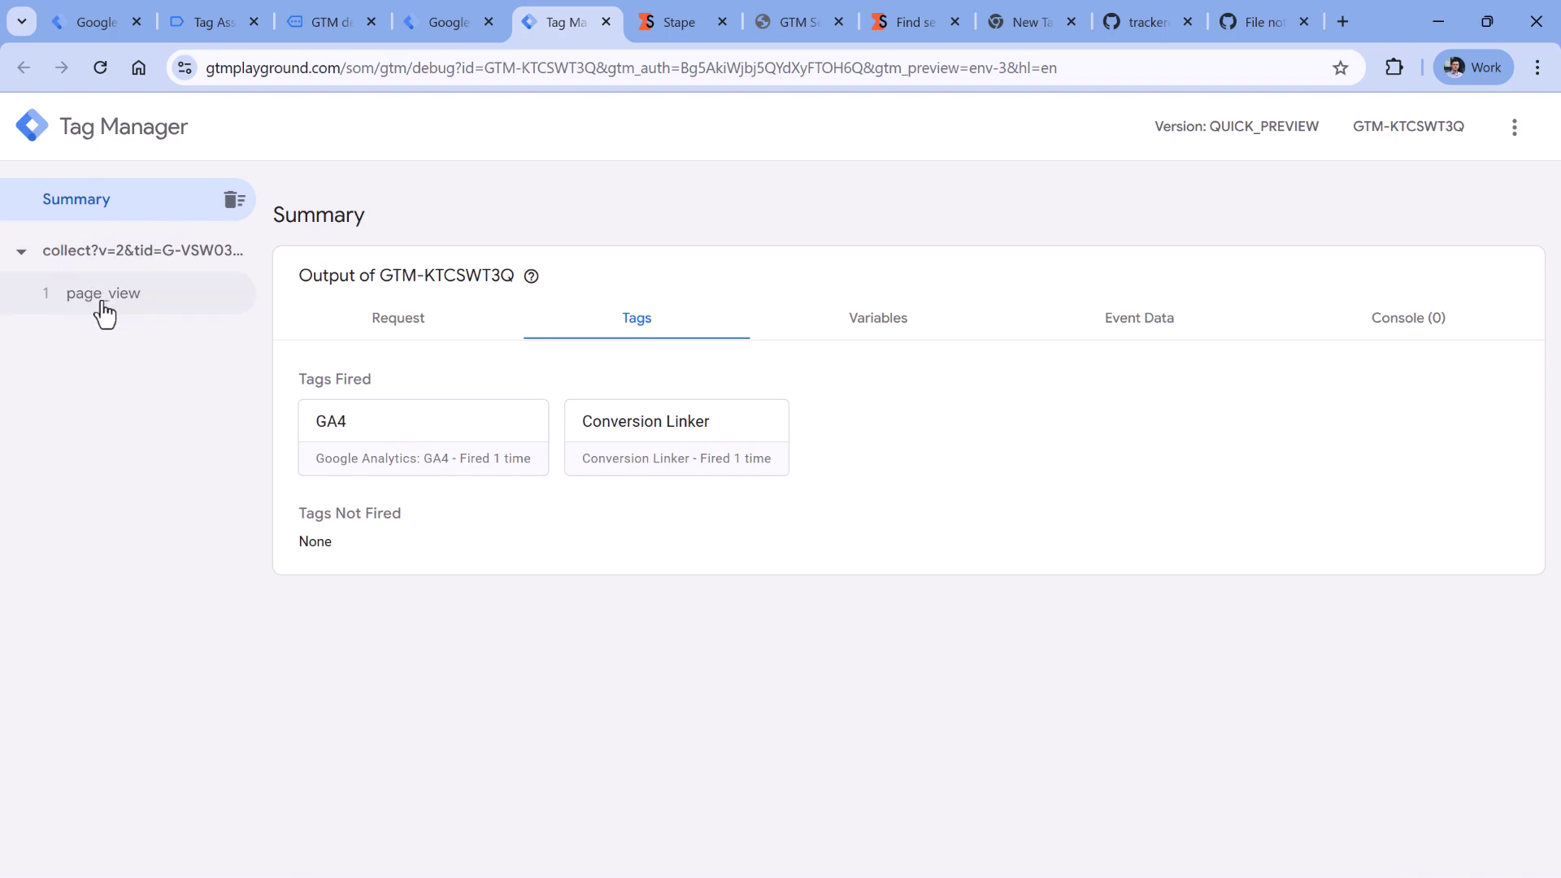
pyautogui.click(144, 298)
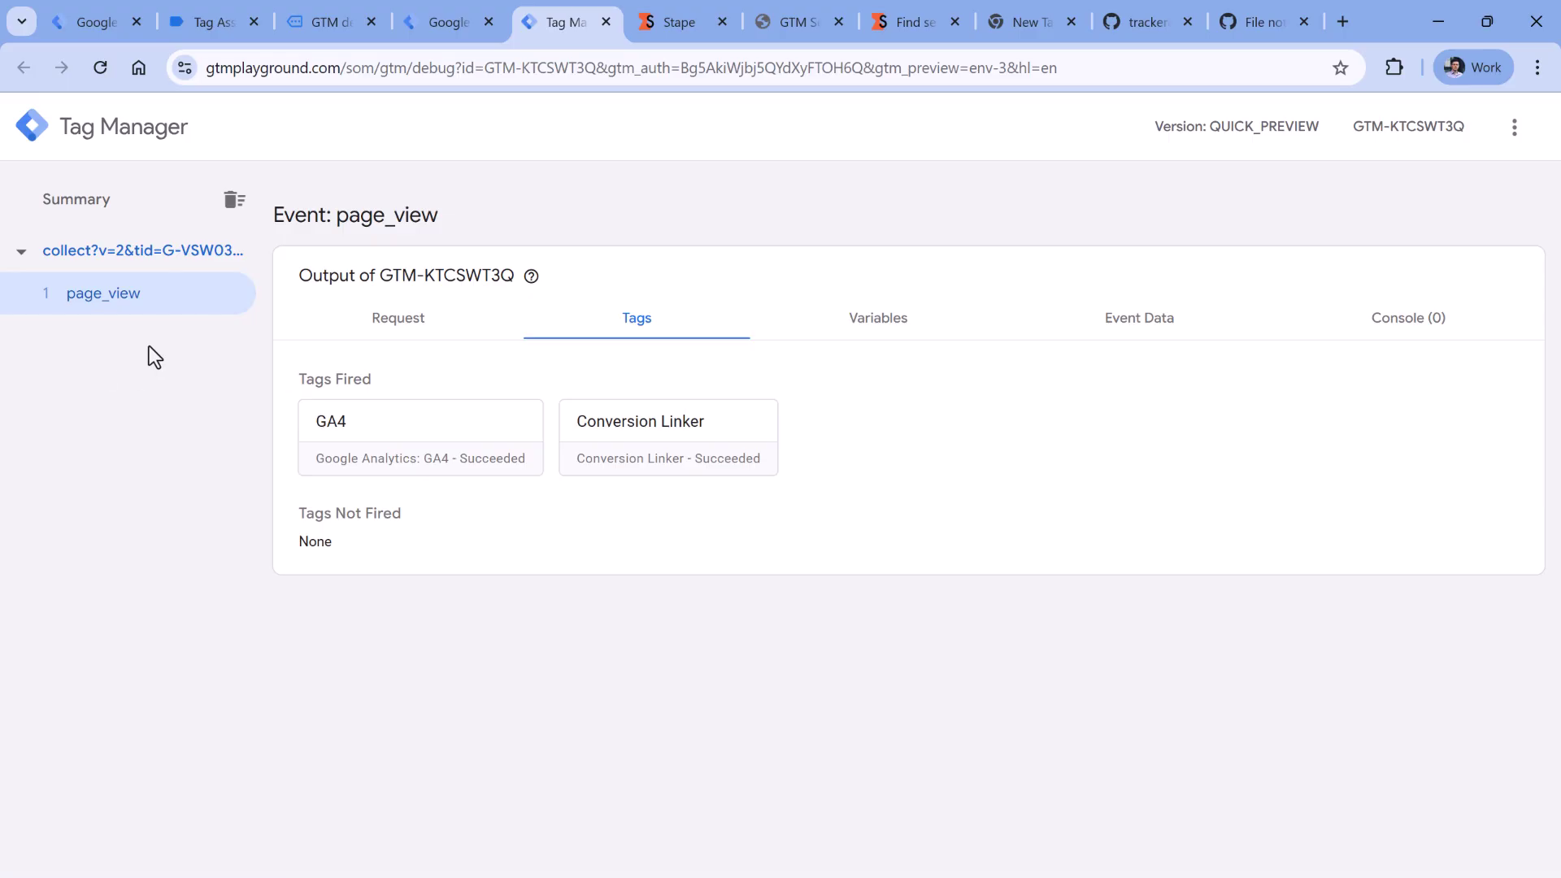
pyautogui.click(203, 18)
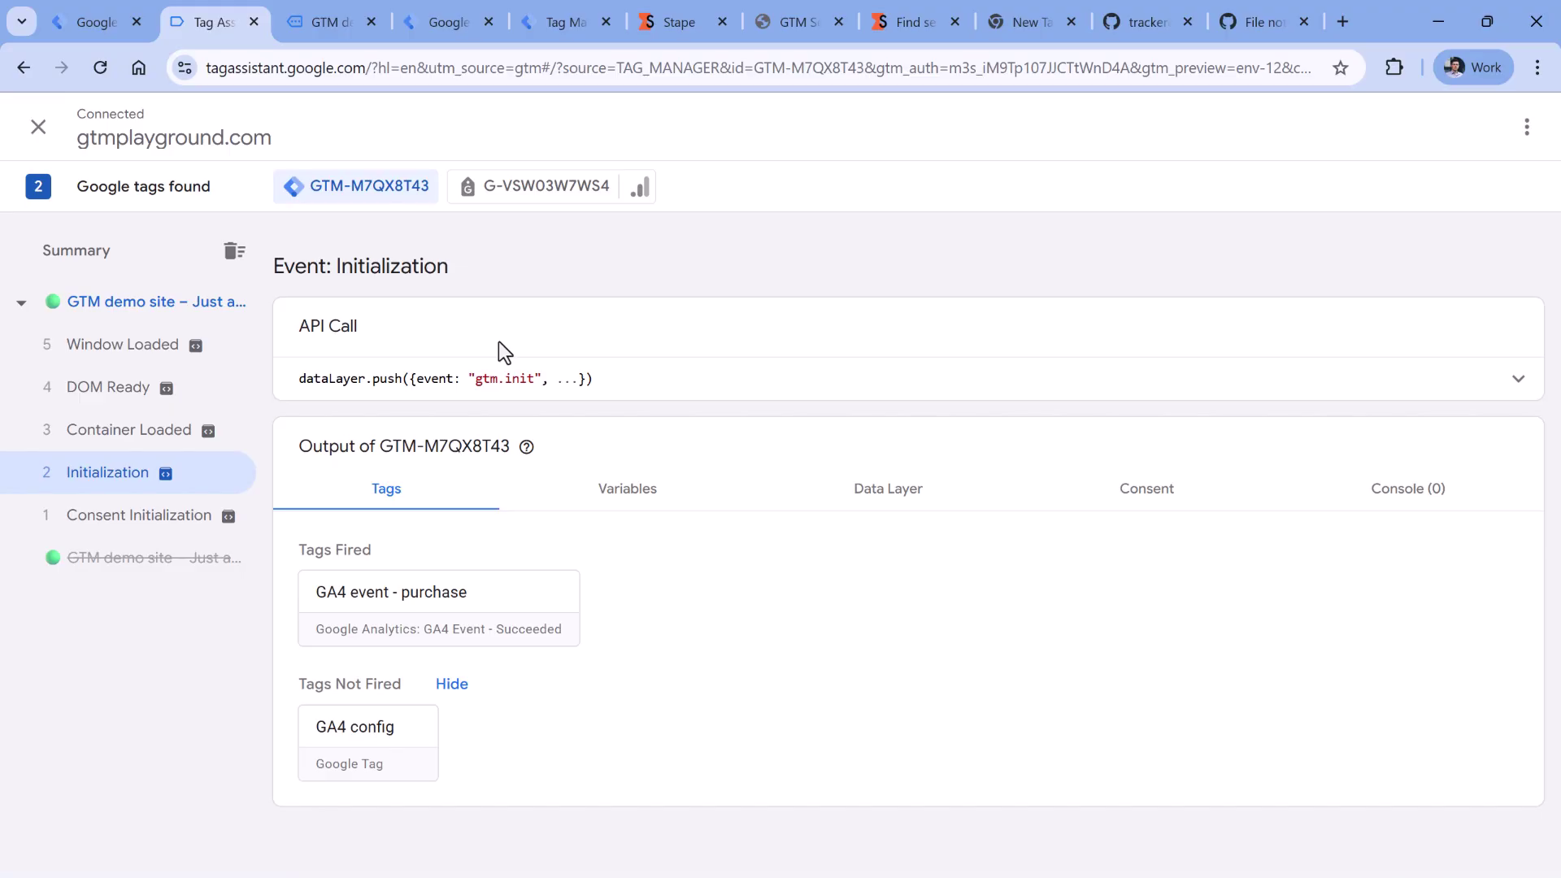
pyautogui.click(134, 390)
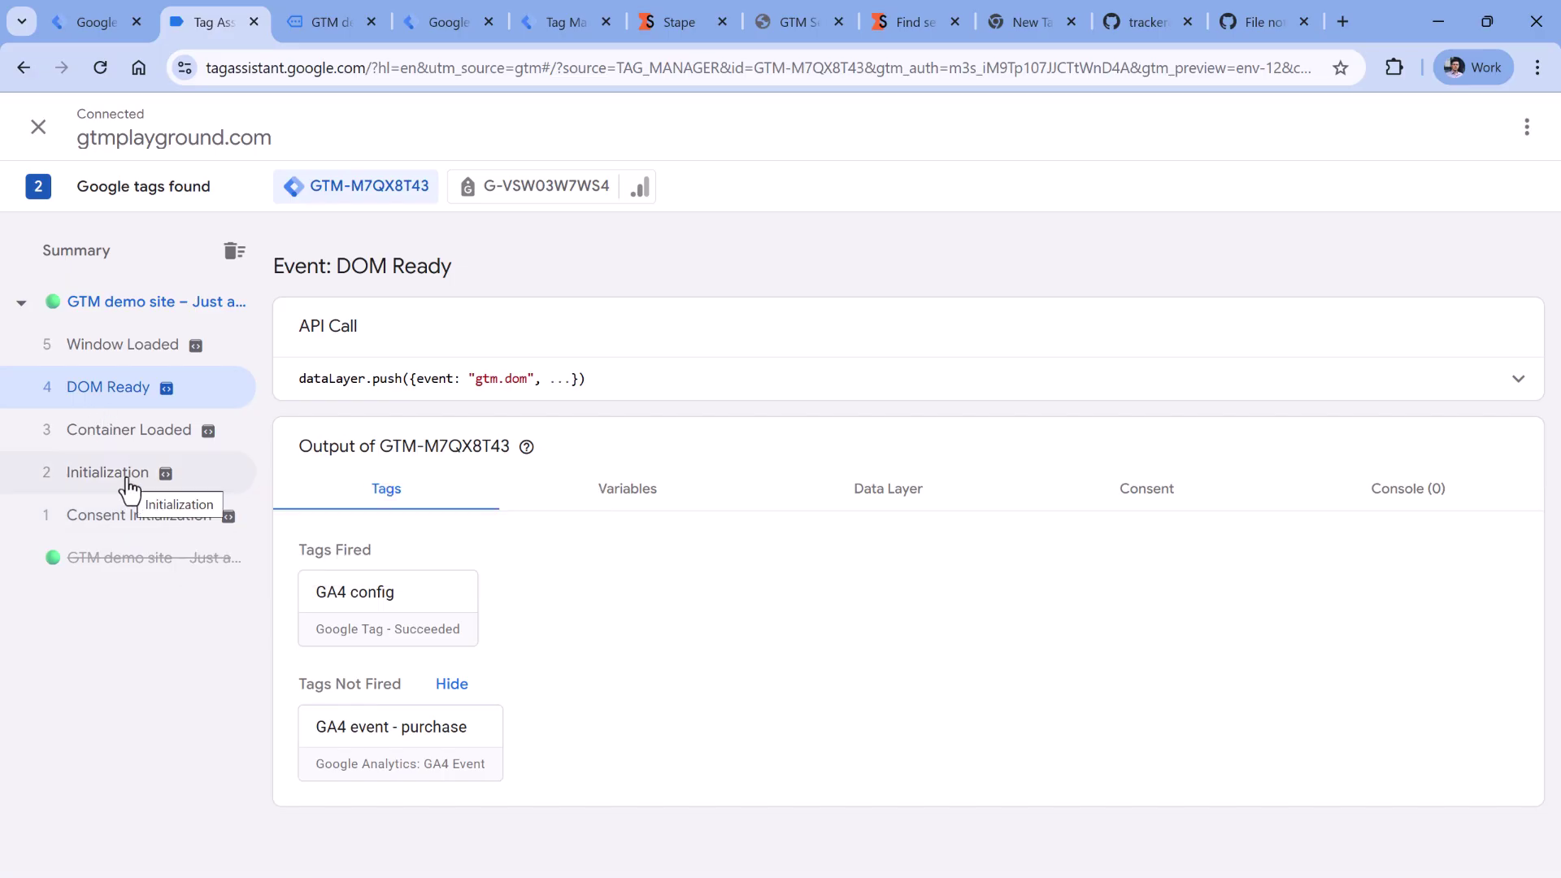
pyautogui.click(97, 23)
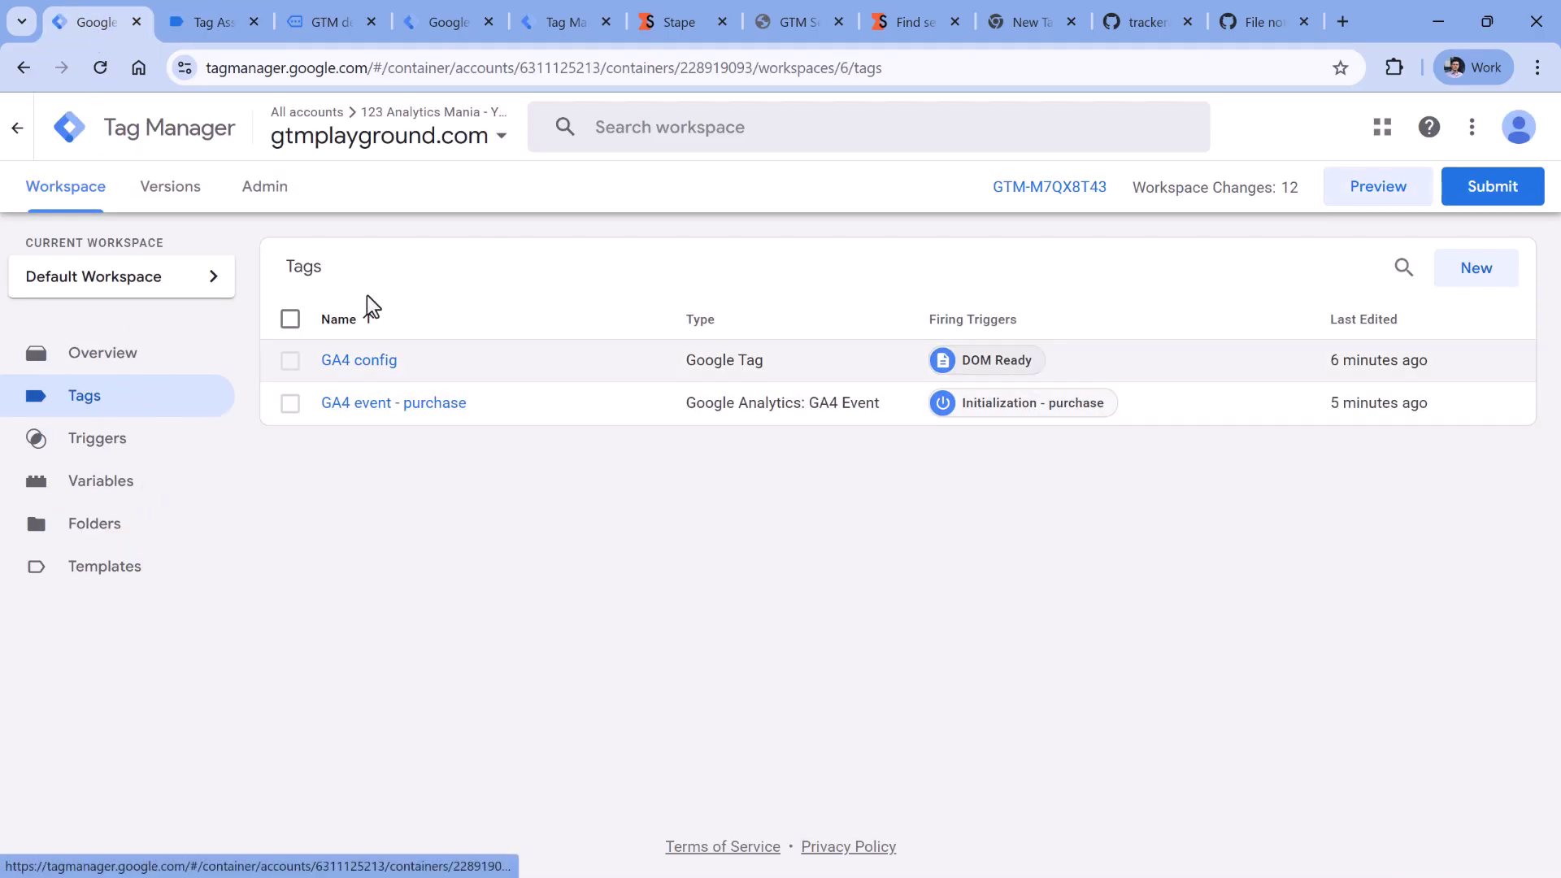
# Open the GA4 event - purchase tag for editing and expand its Event Parameters.
pyautogui.click(393, 405)
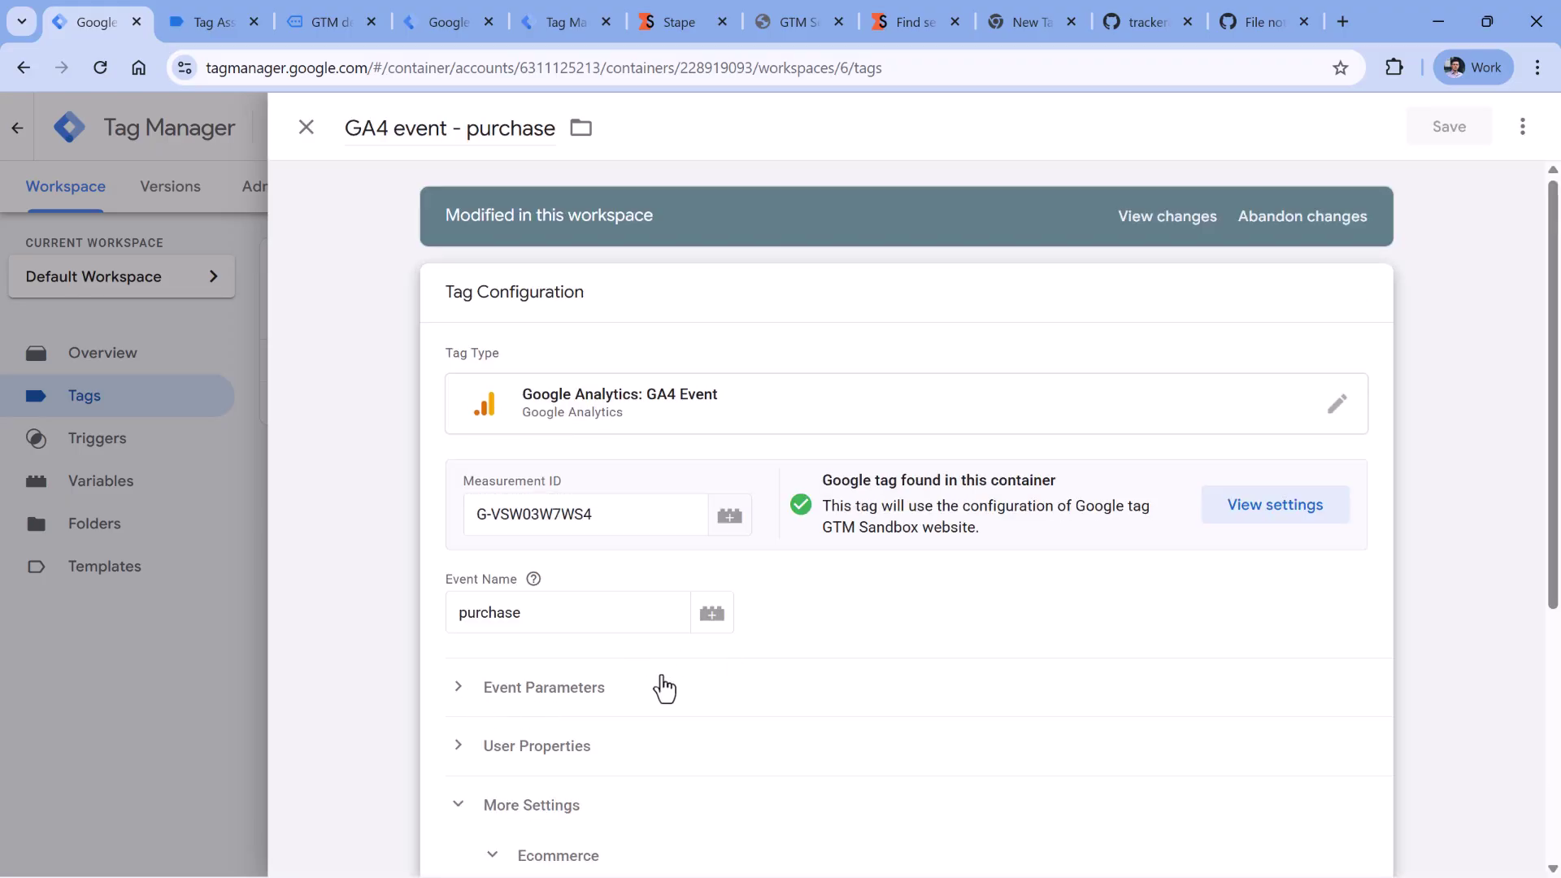
pyautogui.click(461, 581)
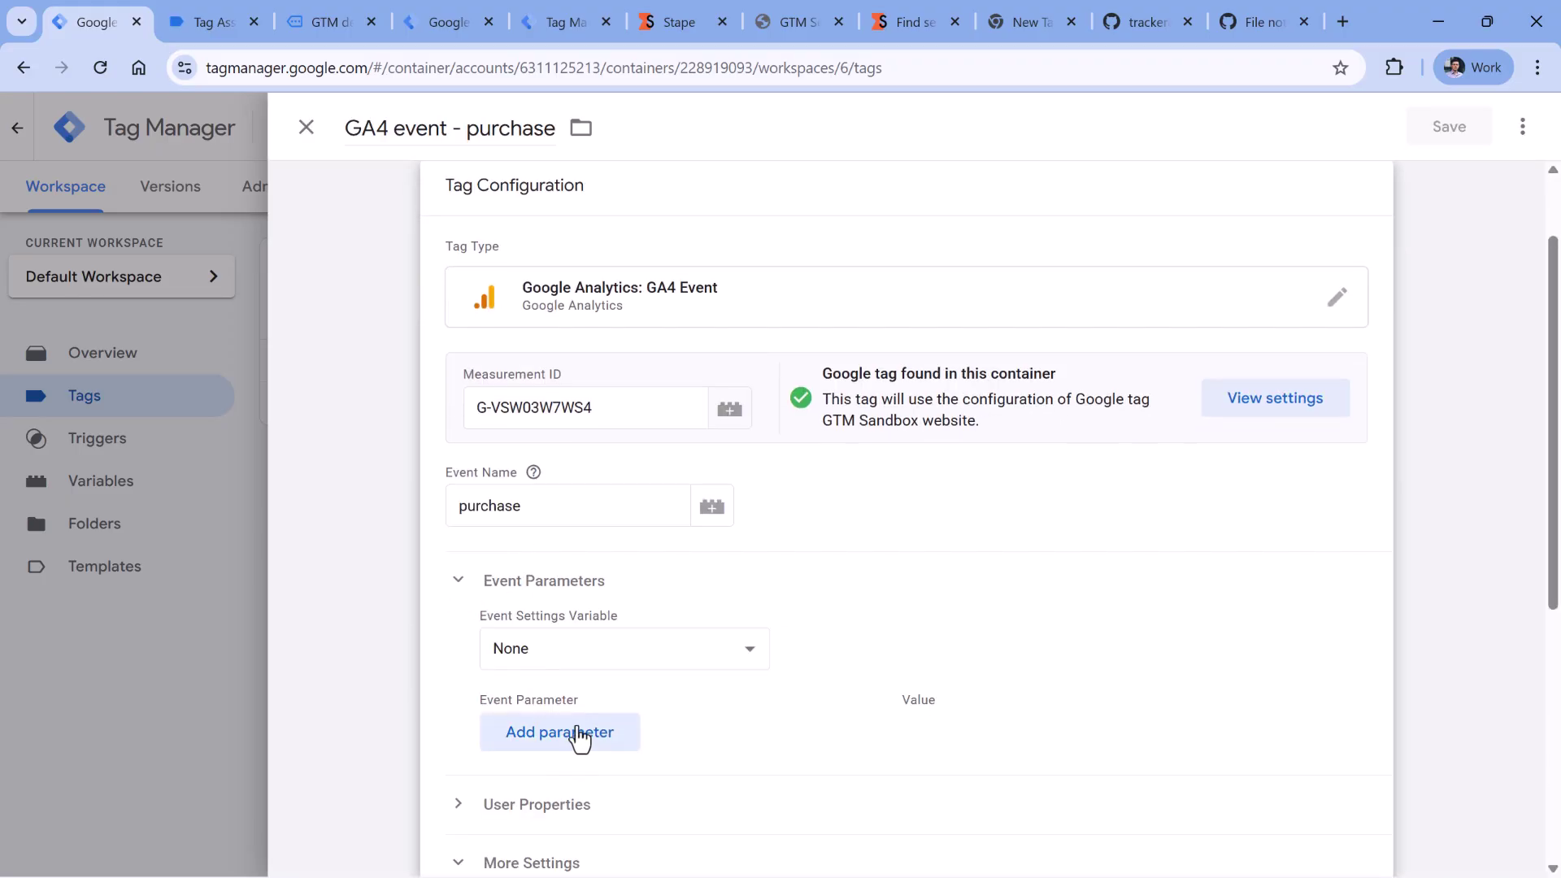
pyautogui.click(539, 734)
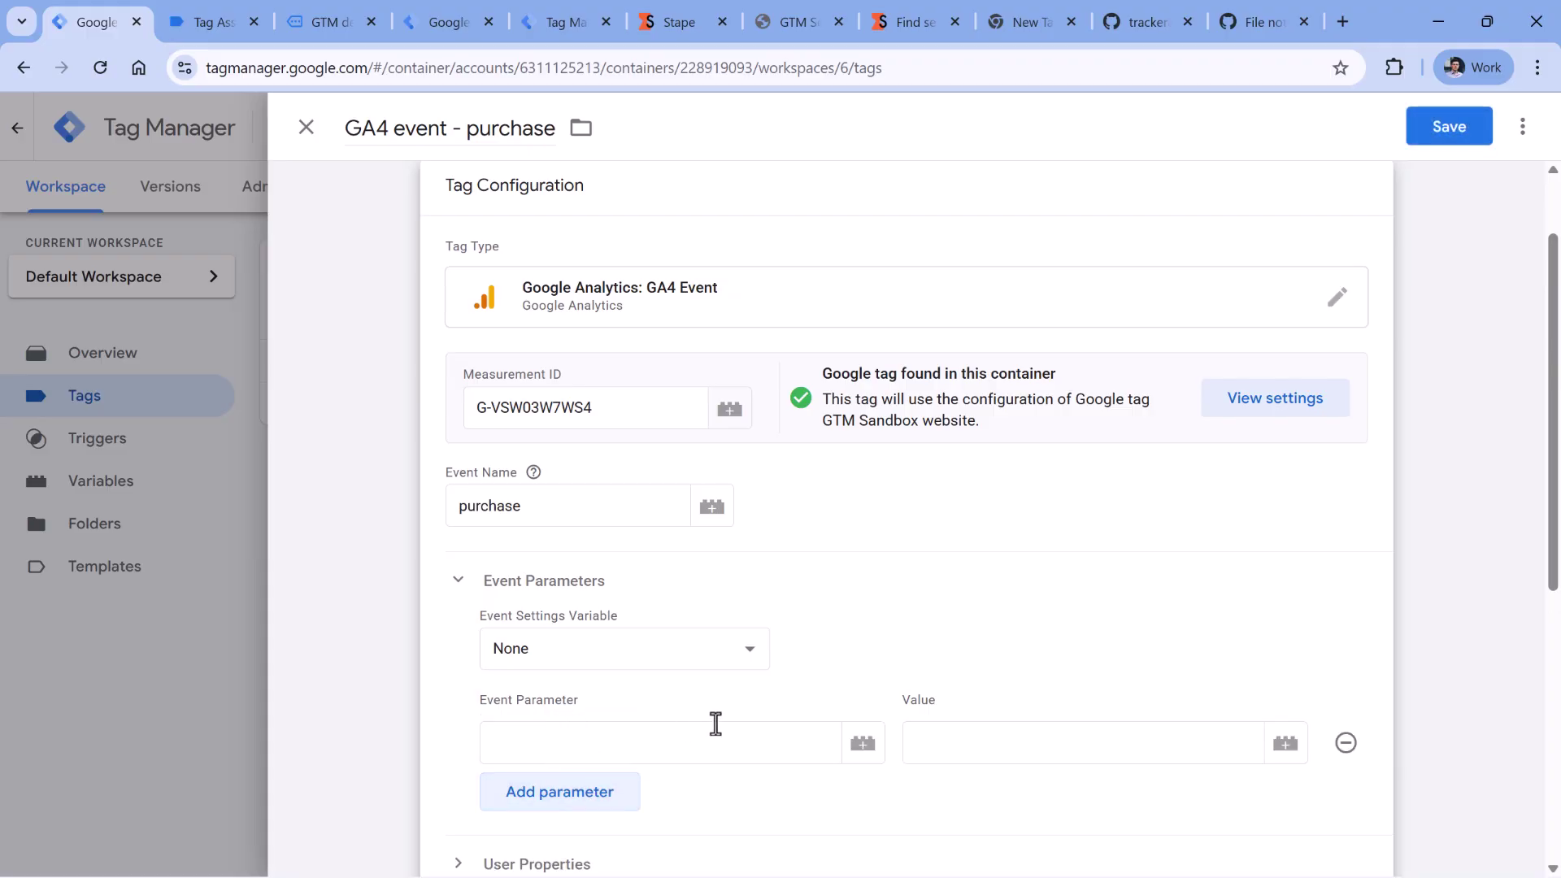
pyautogui.click(1344, 742)
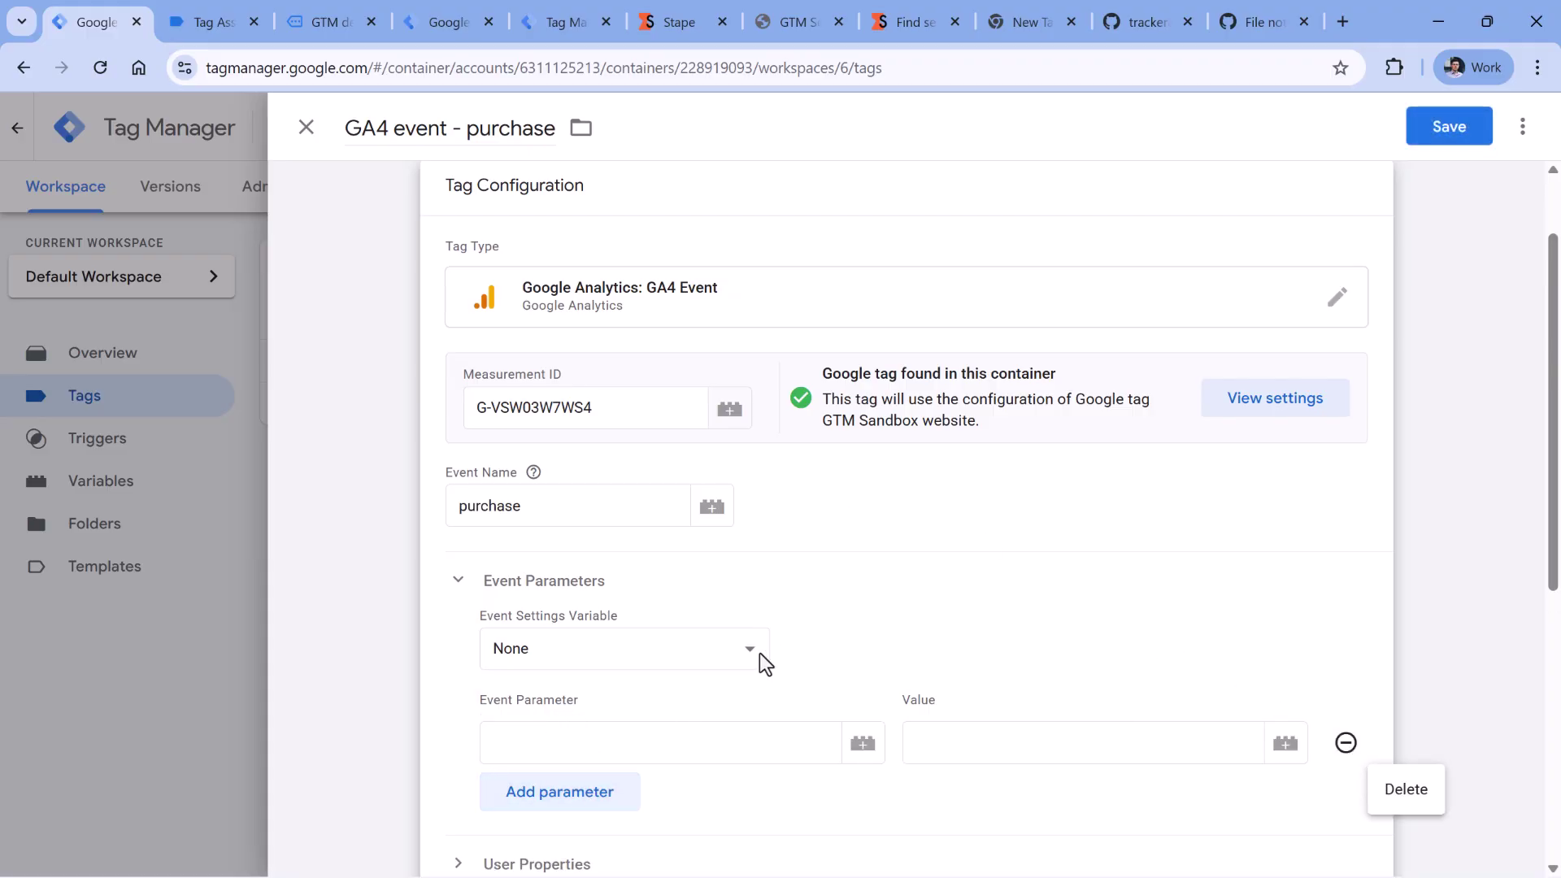
# Create a new Event Settings variable with a parameter named server_container_url.
pyautogui.click(632, 656)
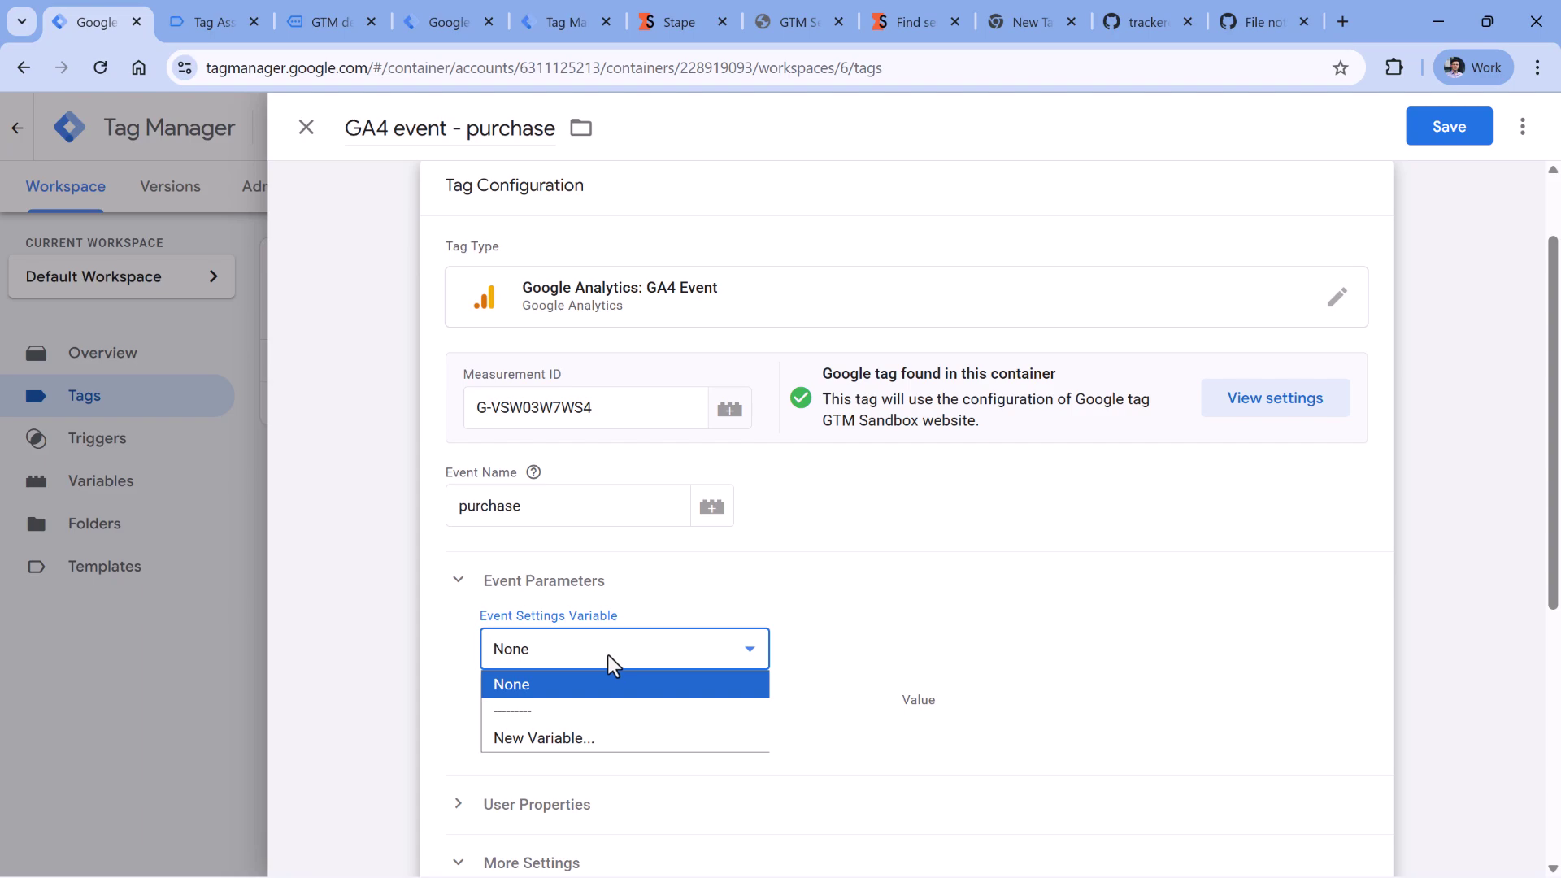
pyautogui.click(623, 739)
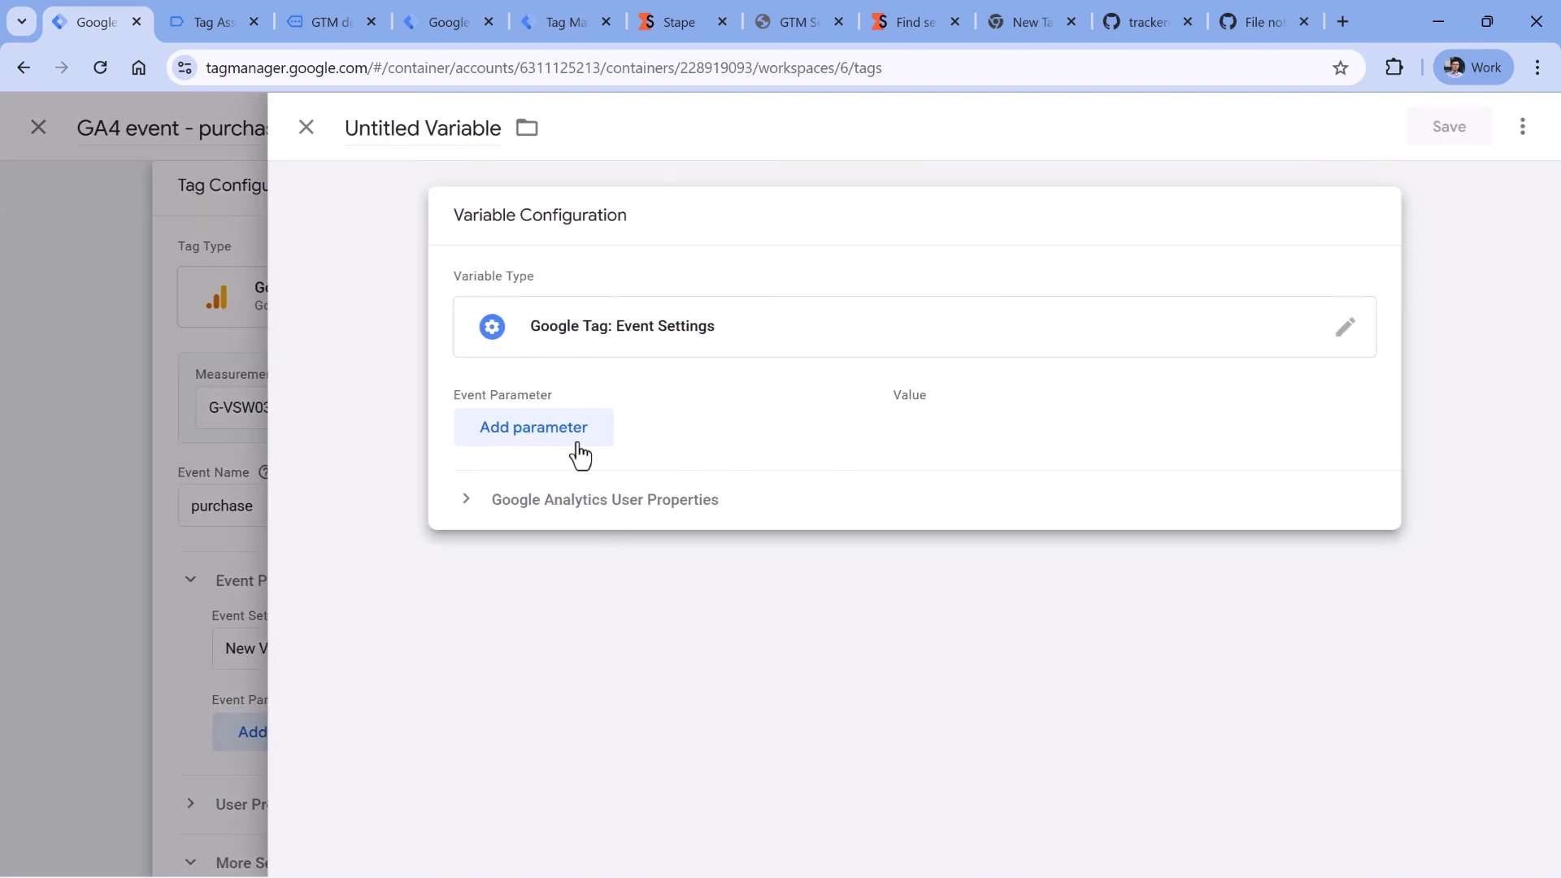
pyautogui.click(580, 444)
pyautogui.click(558, 441)
pyautogui.write('serv')
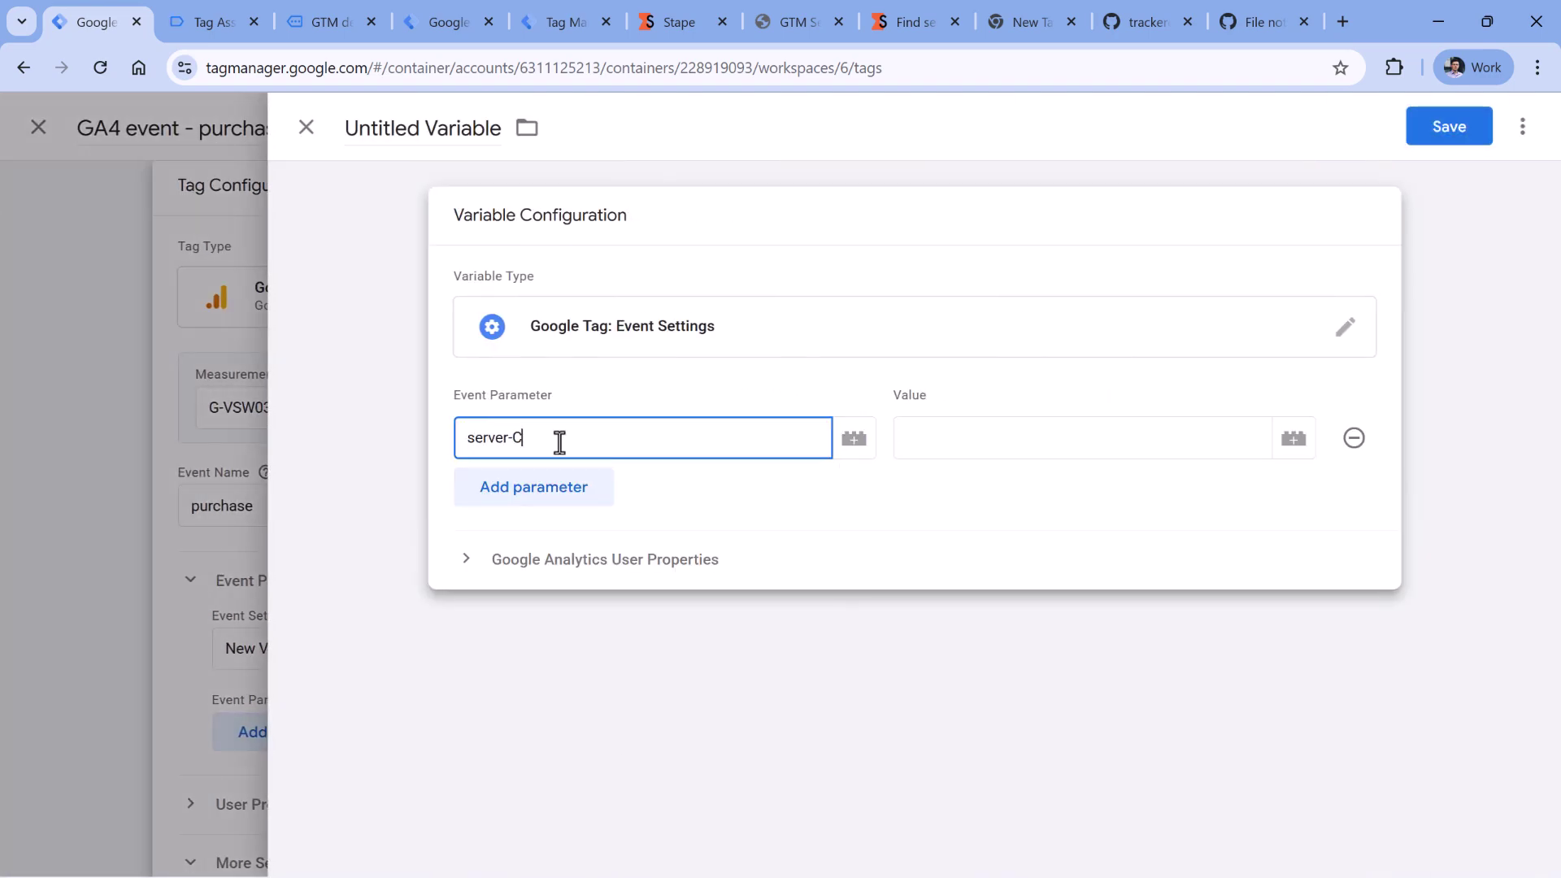
pyautogui.write('er_container_url')
pyautogui.click(1108, 434)
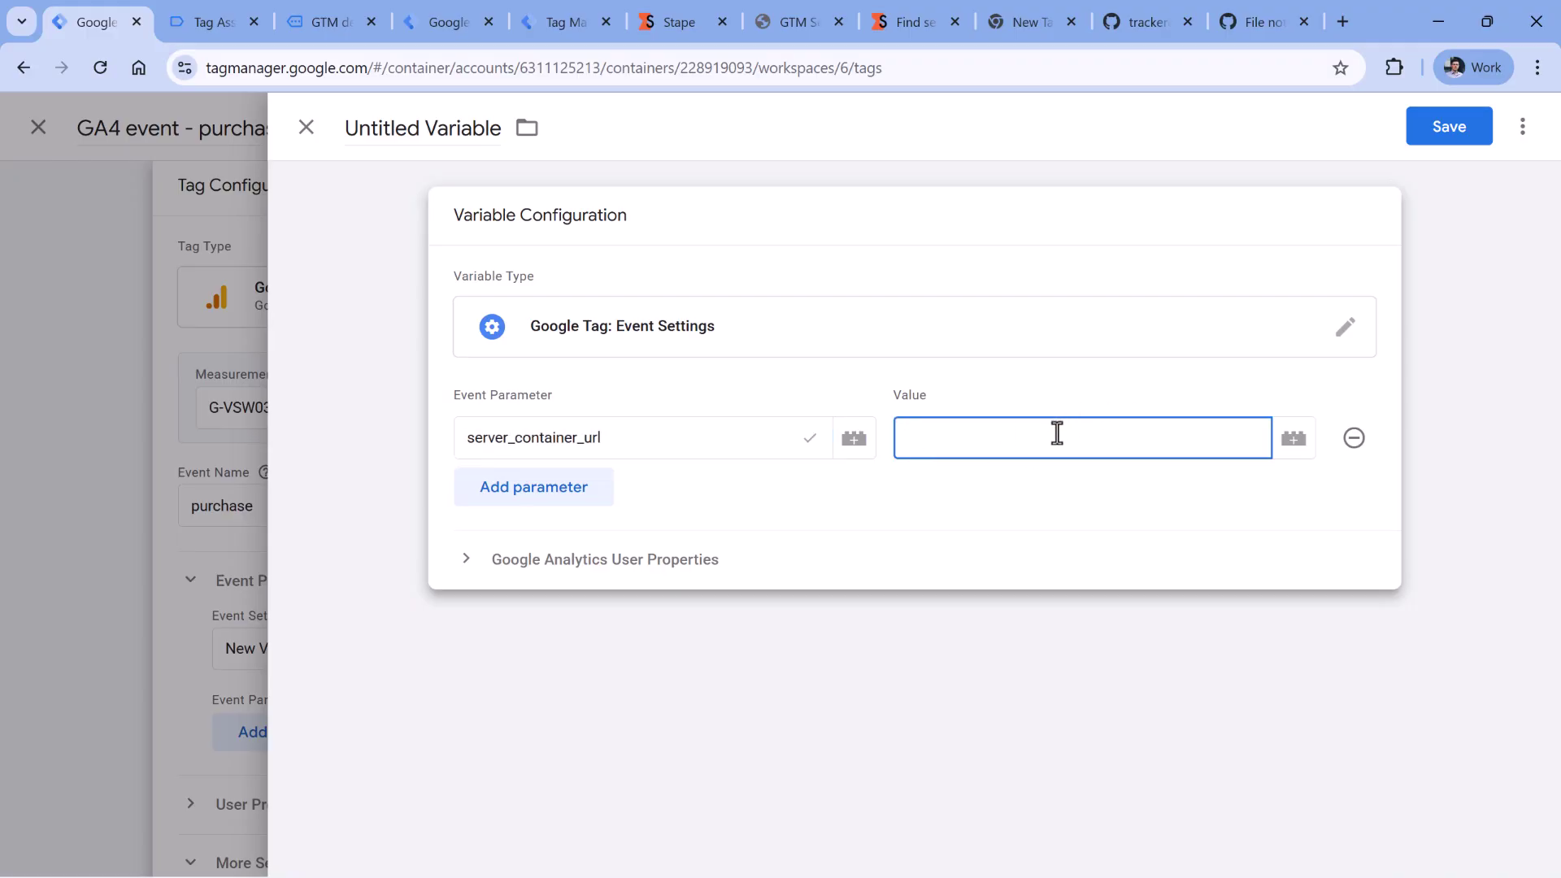